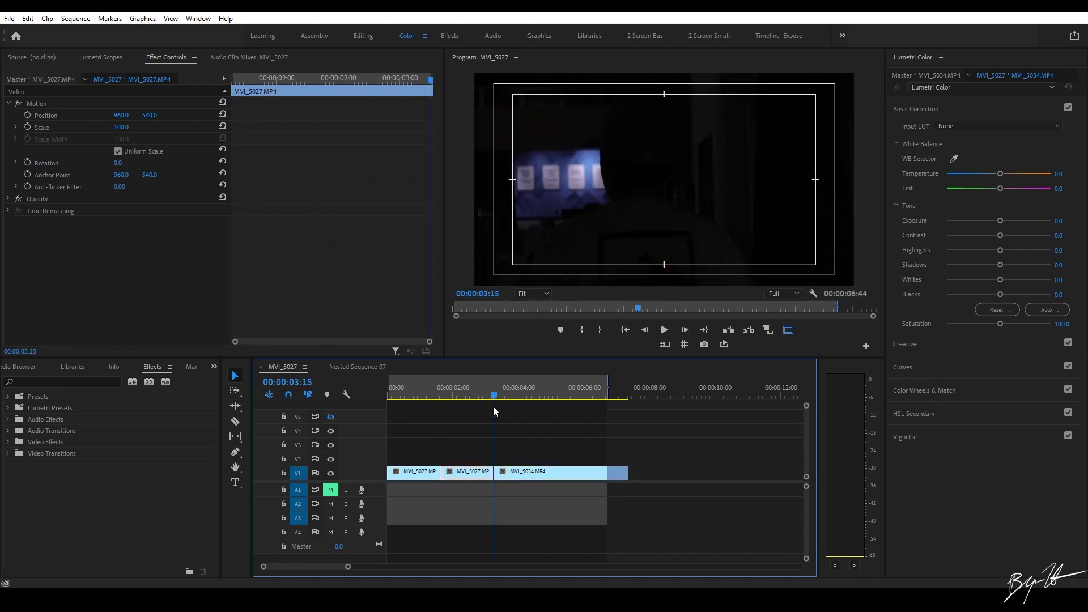
{"action": "key", "text": "space"}
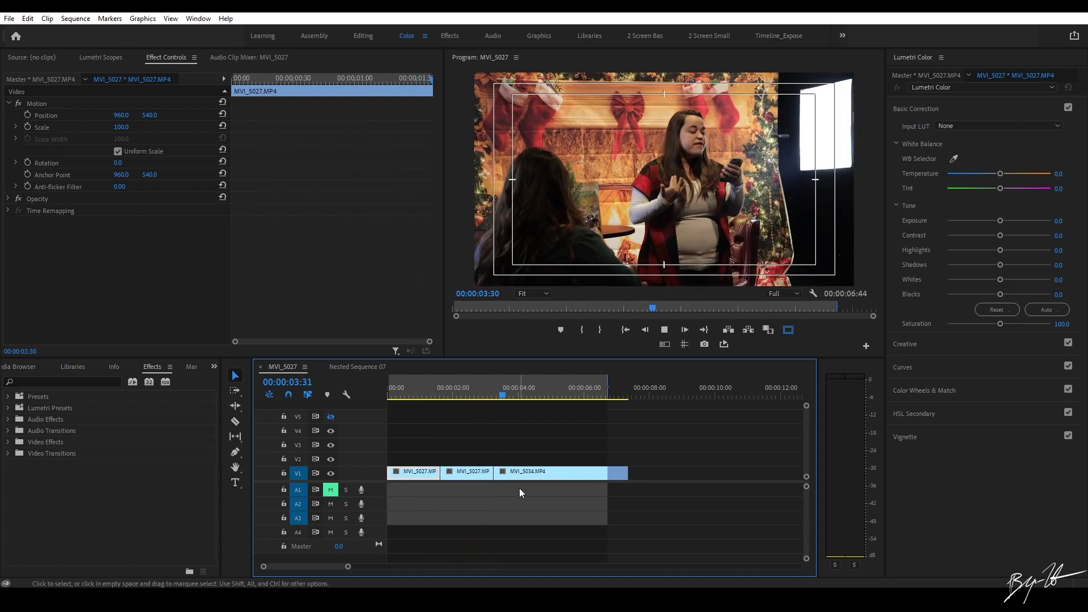
{"action": "left_click", "coordinate": [539, 395]}
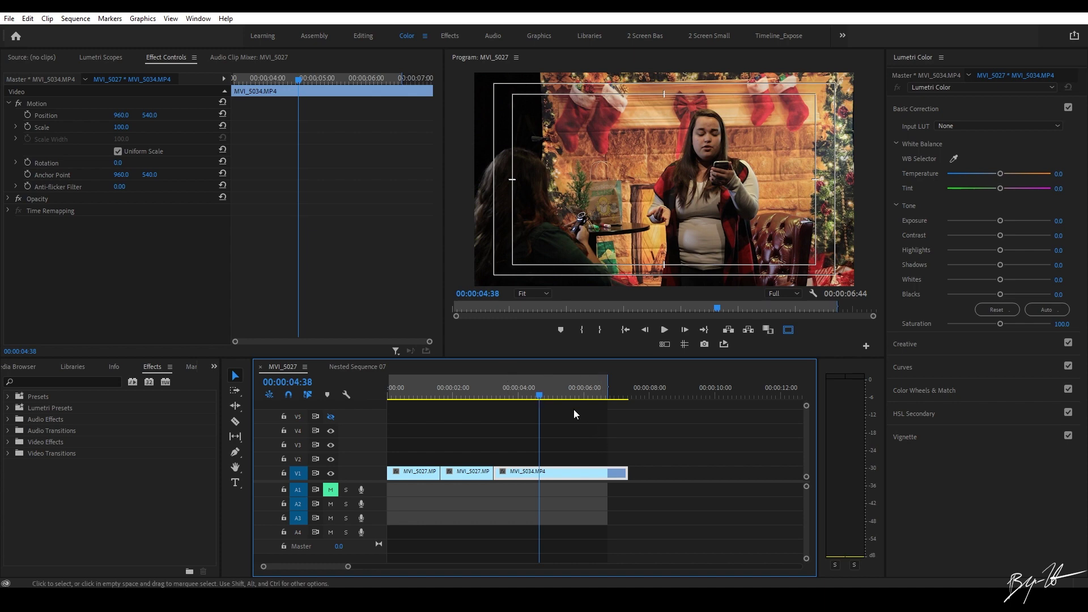
{"action": "left_click_drag", "start_coordinate": [476, 389], "coordinate": [439, 380]}
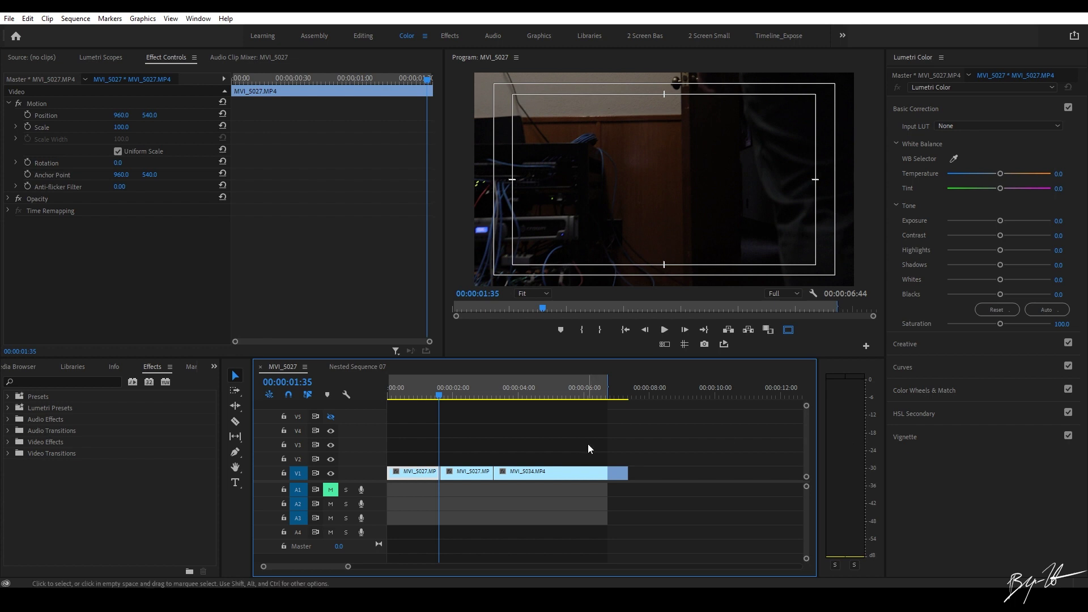
Step: Place the Adjustment Layer from the 05_Misc bin on V2 above the MVI_5027 clips and trim its end to the start of MVI_5034
{"action": "key", "text": "shift+1"}
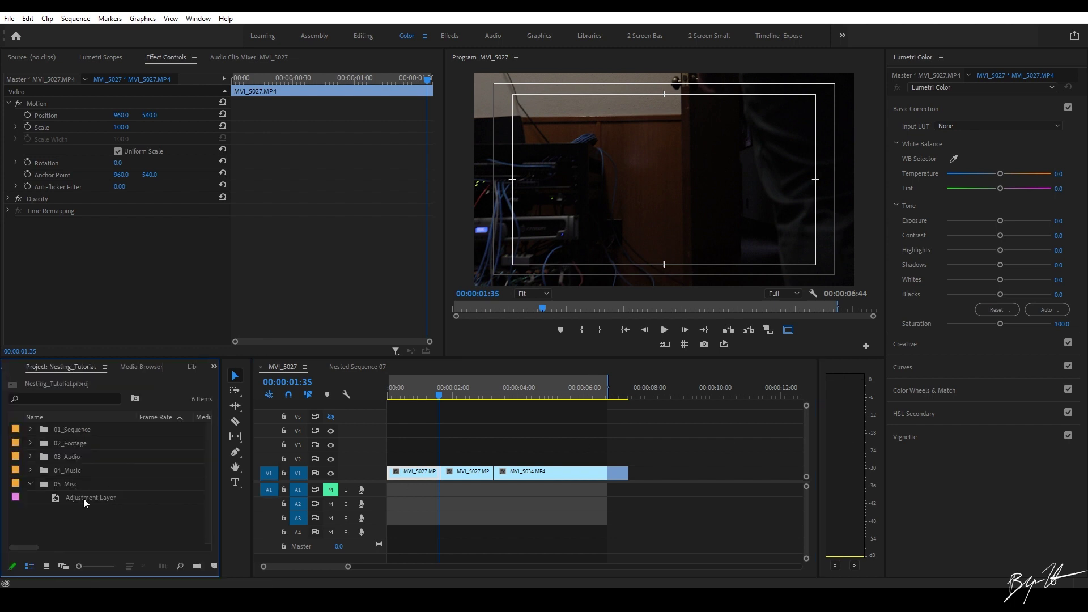
{"action": "left_click", "coordinate": [215, 565]}
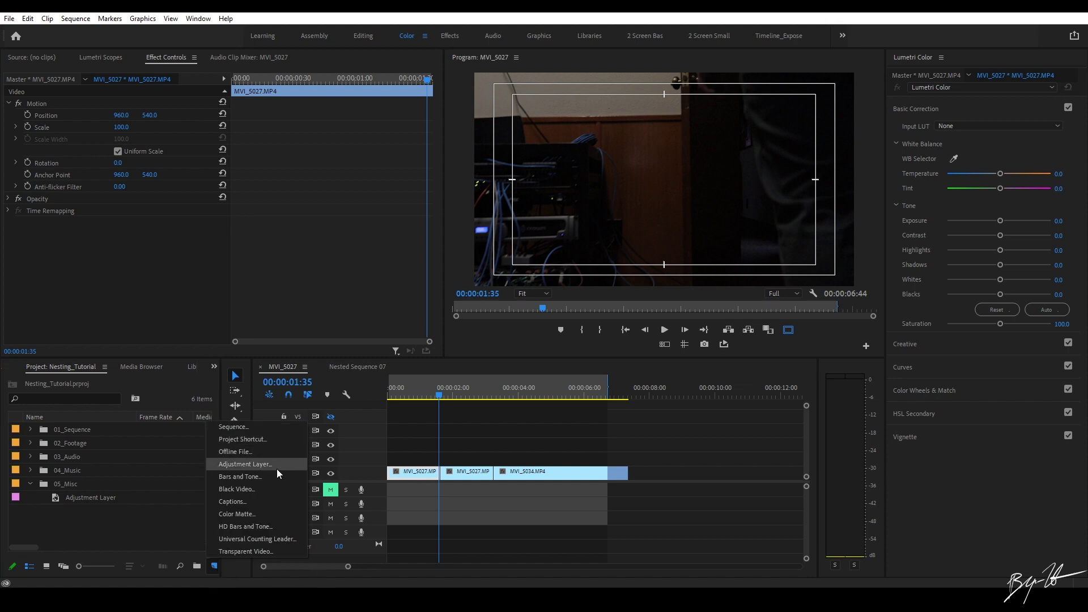
{"action": "left_click_drag", "start_coordinate": [90, 497], "coordinate": [540, 460]}
{"action": "key", "text": "c"}
{"action": "left_click", "coordinate": [493, 457]}
{"action": "key", "text": "v"}
{"action": "left_click", "coordinate": [535, 457]}
{"action": "key", "text": "Delete"}
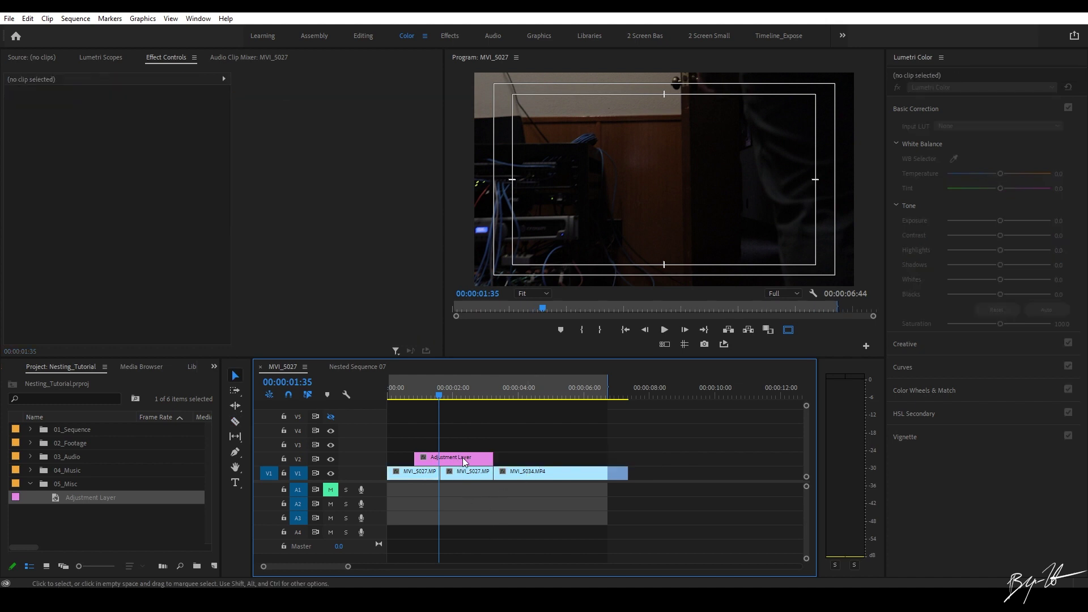
Step: Check the Adjustment Layer option on the adjustment layer clip and on the MVI_5034 clip
{"action": "mouse_move", "coordinate": [466, 463]}
{"action": "left_mouse_down"}
{"action": "mouse_move", "coordinate": [476, 445]}
{"action": "mouse_move", "coordinate": [465, 453]}
{"action": "left_mouse_up"}
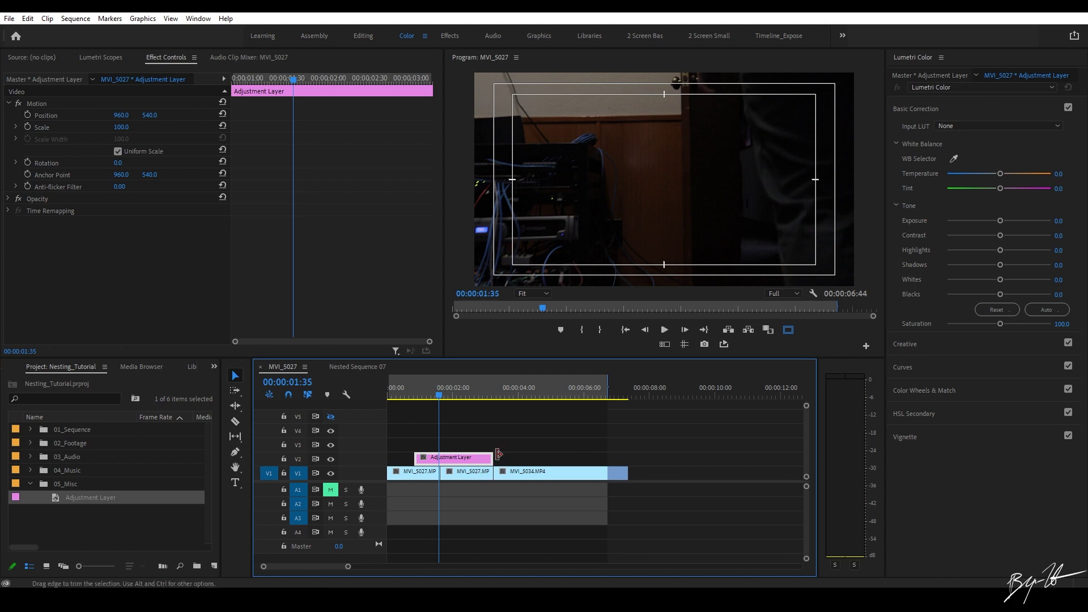
{"action": "right_click", "coordinate": [471, 460]}
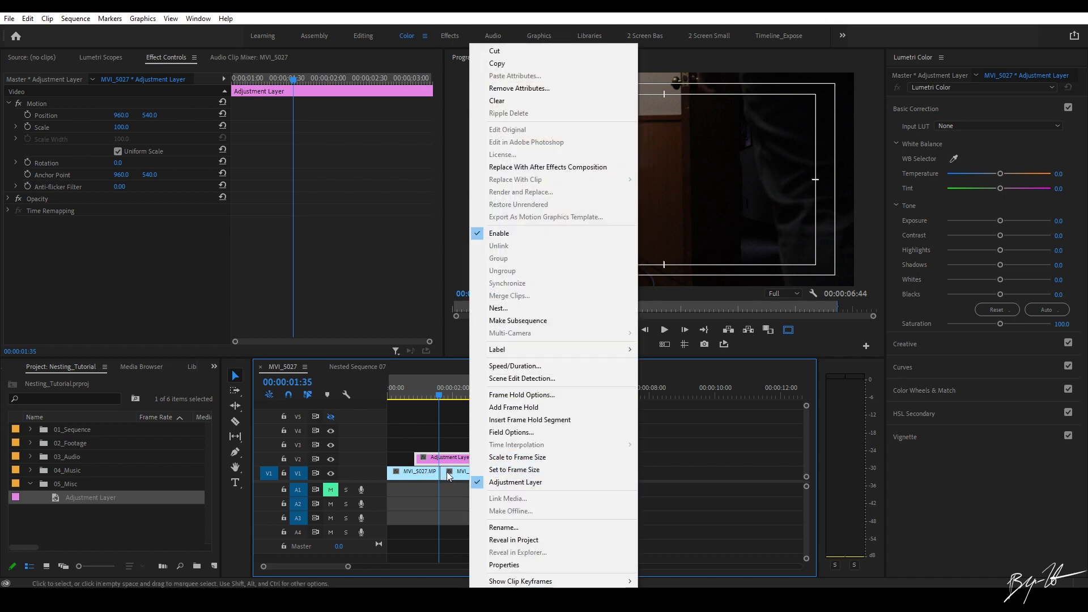
{"action": "left_click", "coordinate": [519, 483]}
{"action": "left_click", "coordinate": [598, 475]}
{"action": "right_click", "coordinate": [568, 480]}
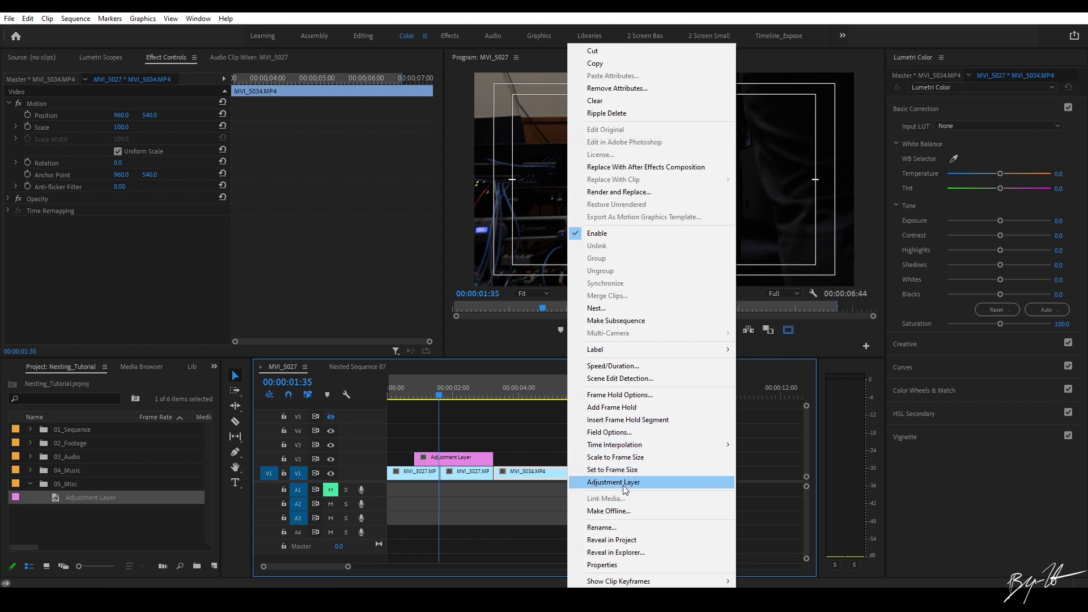
{"action": "left_click", "coordinate": [605, 482]}
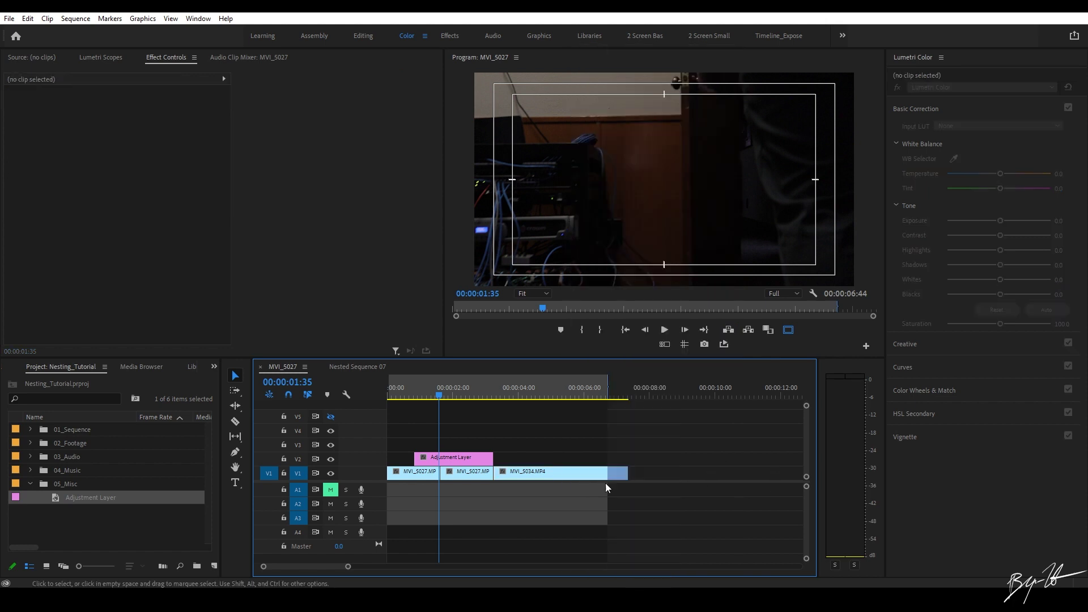
Step: Extend the start of the adjustment layer on V2 to the beginning of the sequence
{"action": "left_click", "coordinate": [431, 388]}
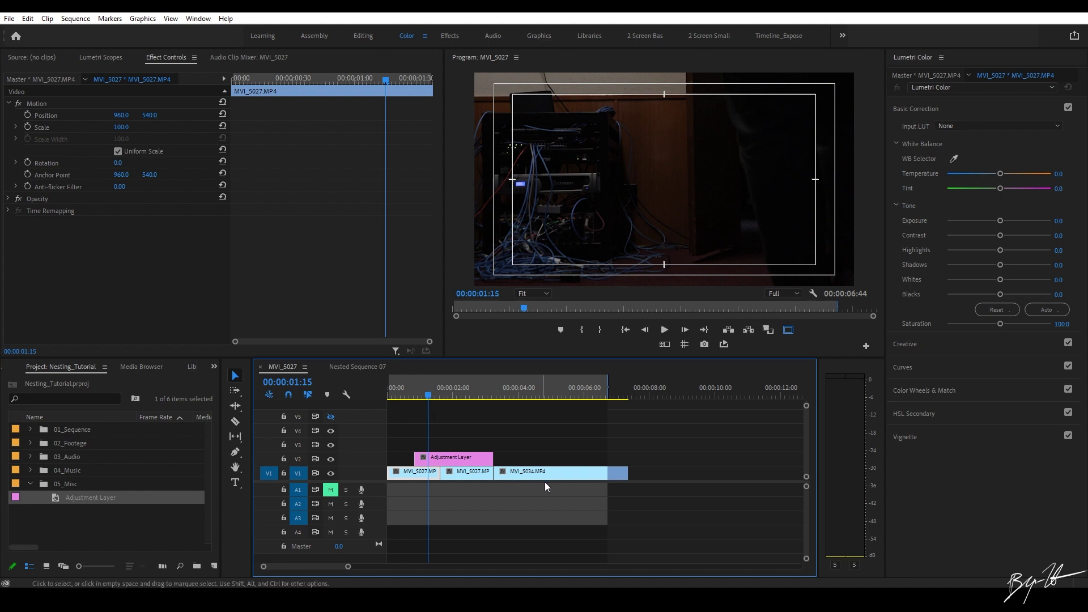
{"action": "left_click_drag", "start_coordinate": [413, 458], "coordinate": [373, 452]}
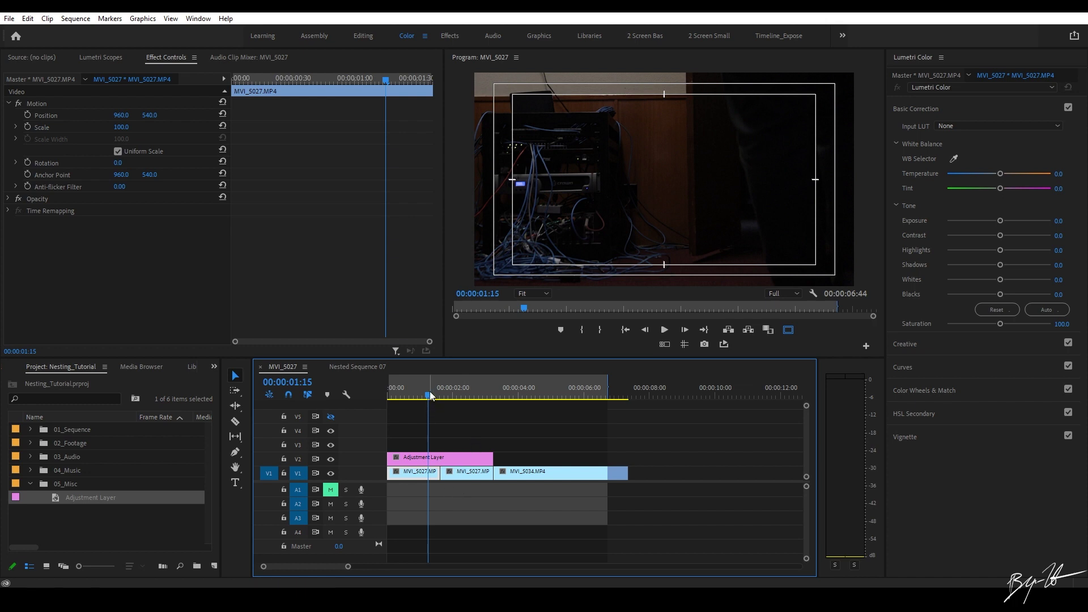
{"action": "left_click_drag", "start_coordinate": [429, 395], "coordinate": [434, 391]}
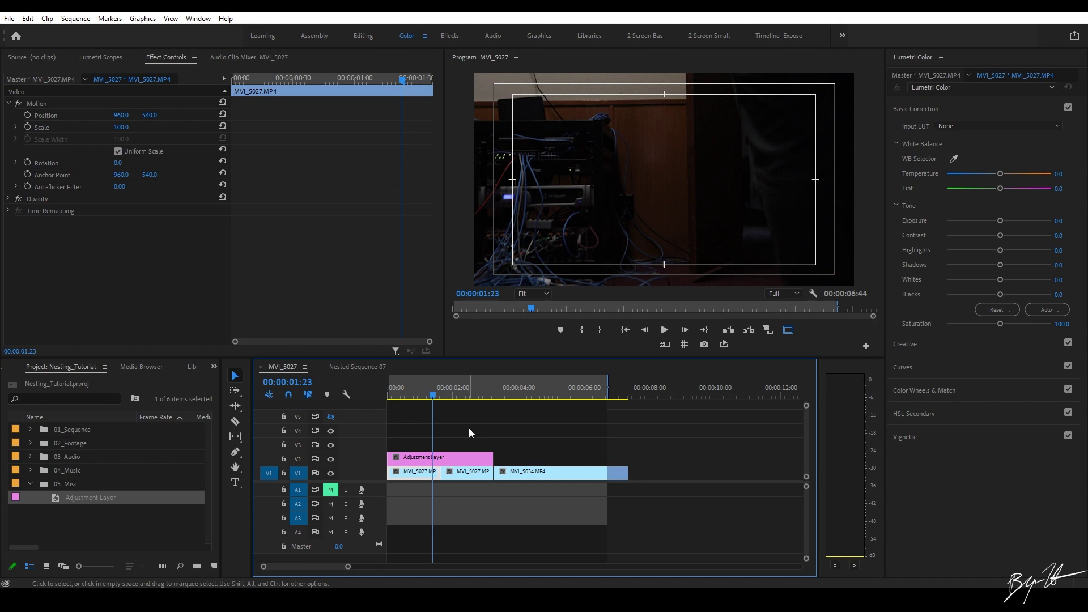
{"action": "left_click", "coordinate": [467, 458]}
{"action": "left_click_drag", "start_coordinate": [487, 497], "coordinate": [414, 478]}
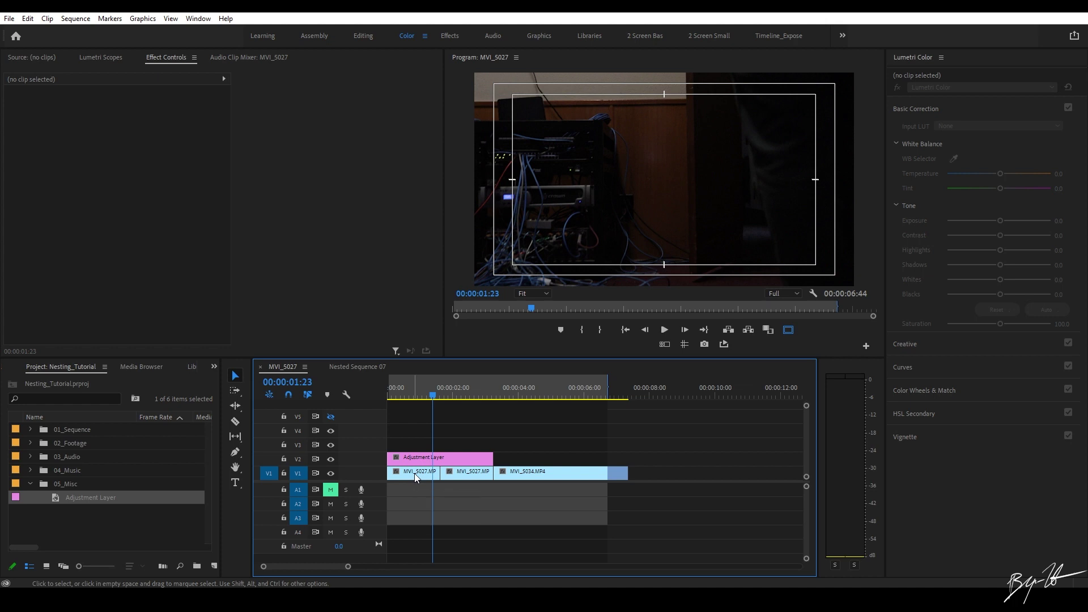
{"action": "left_click", "coordinate": [465, 459]}
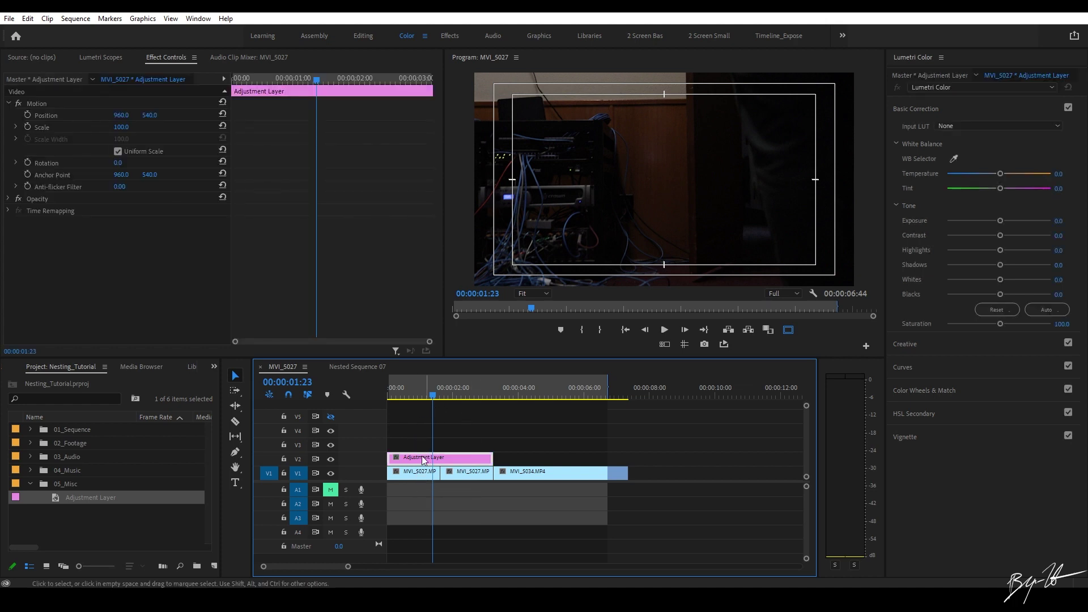
Step: Cut the adjustment layer at 00:00:01:33, five frames before the cut between the MVI_5027 clips, and delete the part before it
{"action": "left_click_drag", "start_coordinate": [432, 396], "coordinate": [440, 395]}
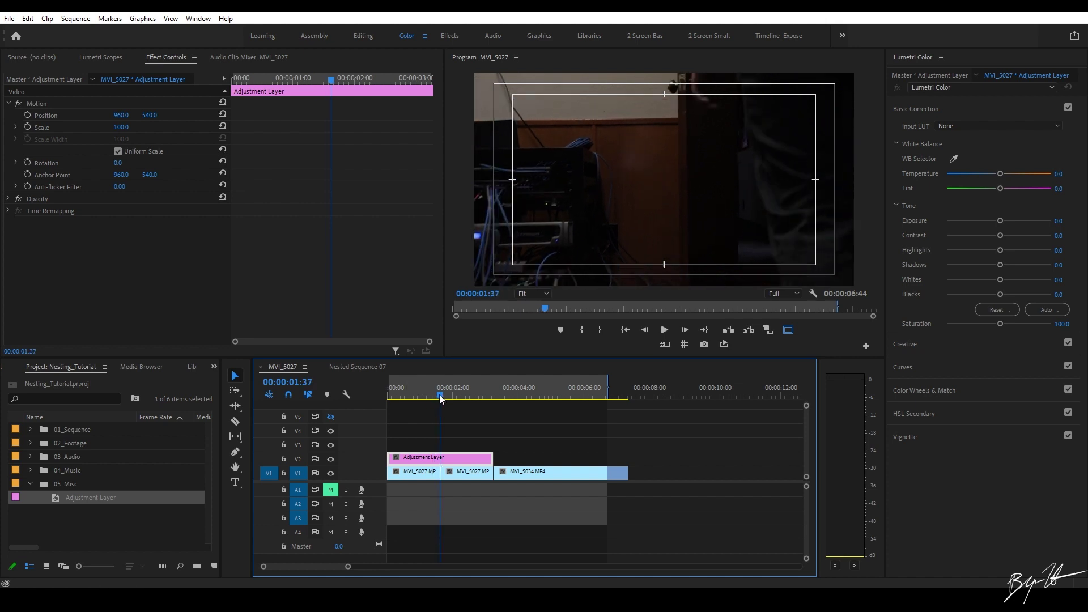
{"action": "left_click_drag", "start_coordinate": [347, 567], "coordinate": [278, 566]}
{"action": "left_click", "coordinate": [605, 395]}
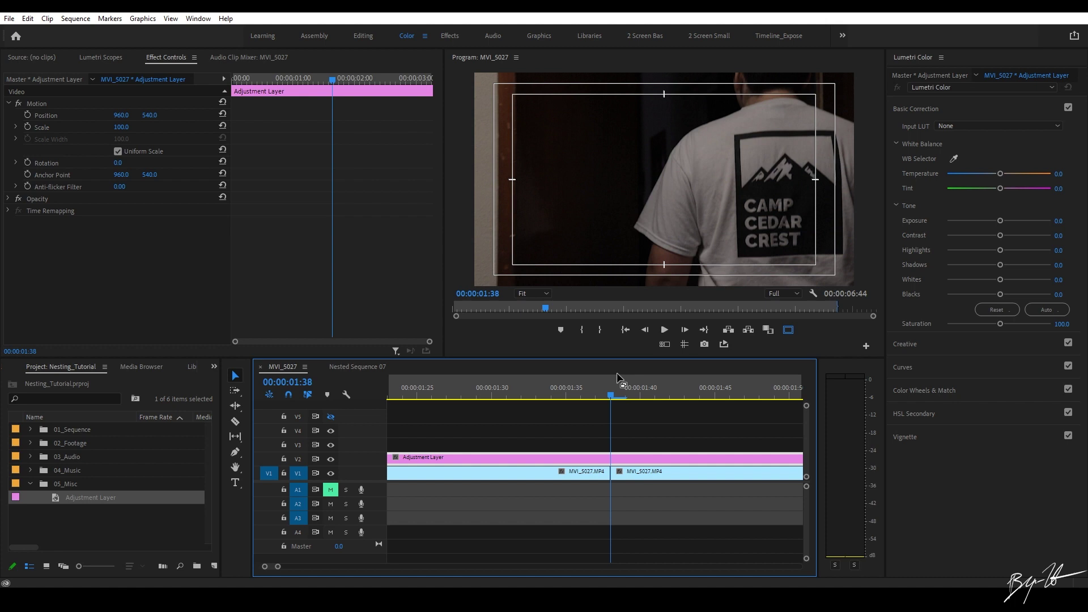
{"action": "key", "text": "shift+Left"}
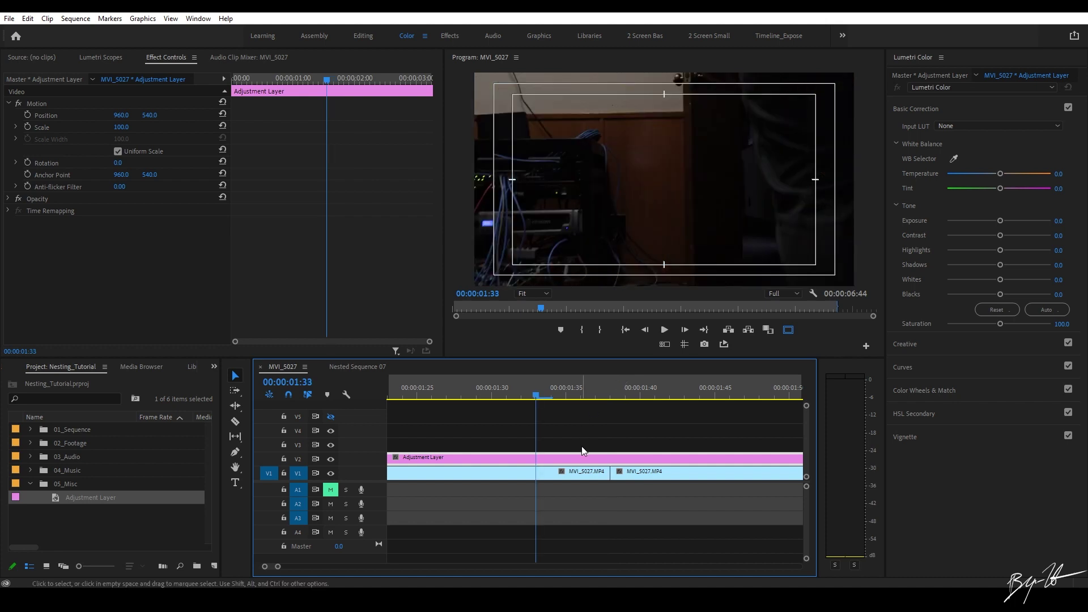
{"action": "key", "text": "c"}
{"action": "left_click", "coordinate": [536, 457]}
{"action": "key", "text": "v"}
{"action": "left_click", "coordinate": [511, 459]}
{"action": "key", "text": "Delete"}
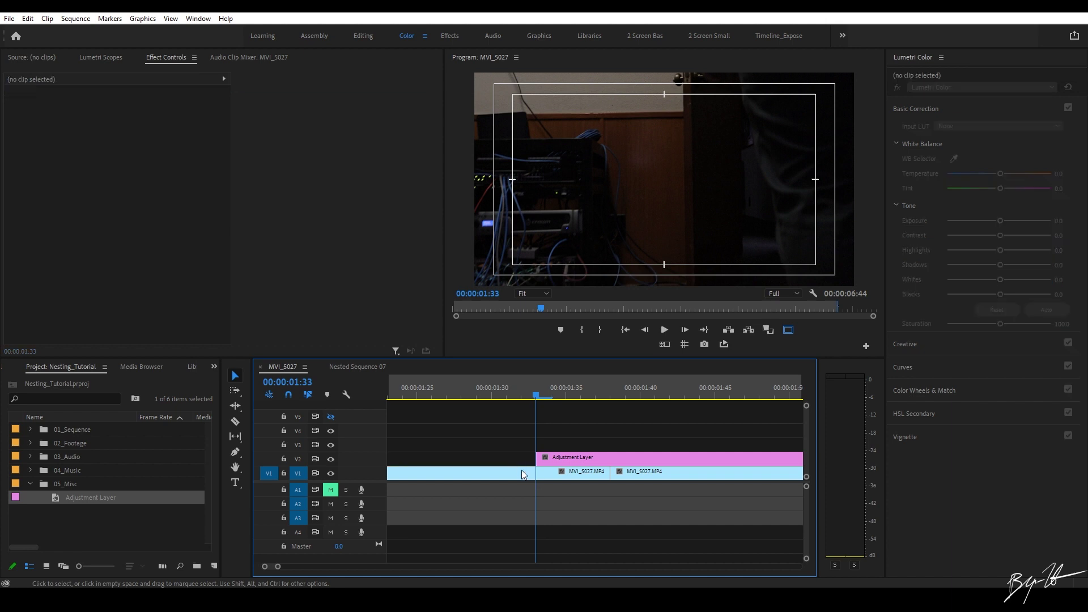
Step: Cut the adjustment layer at 00:00:01:48, ten frames after the cut between the MVI_5027 clips, and delete the part after it
{"action": "left_click_drag", "start_coordinate": [277, 566], "coordinate": [282, 567]}
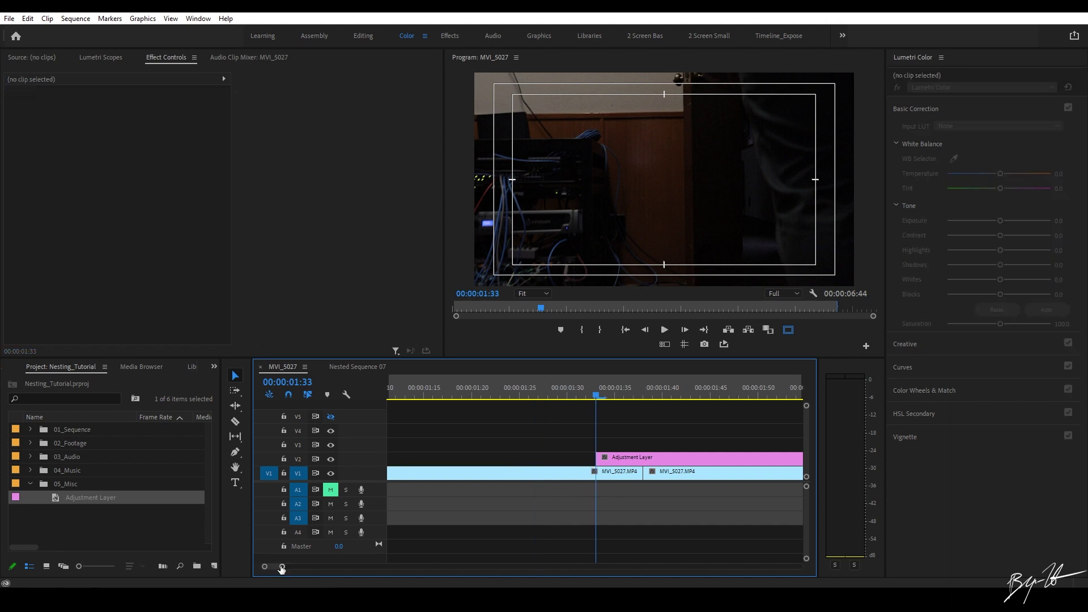
{"action": "key", "text": "Down"}
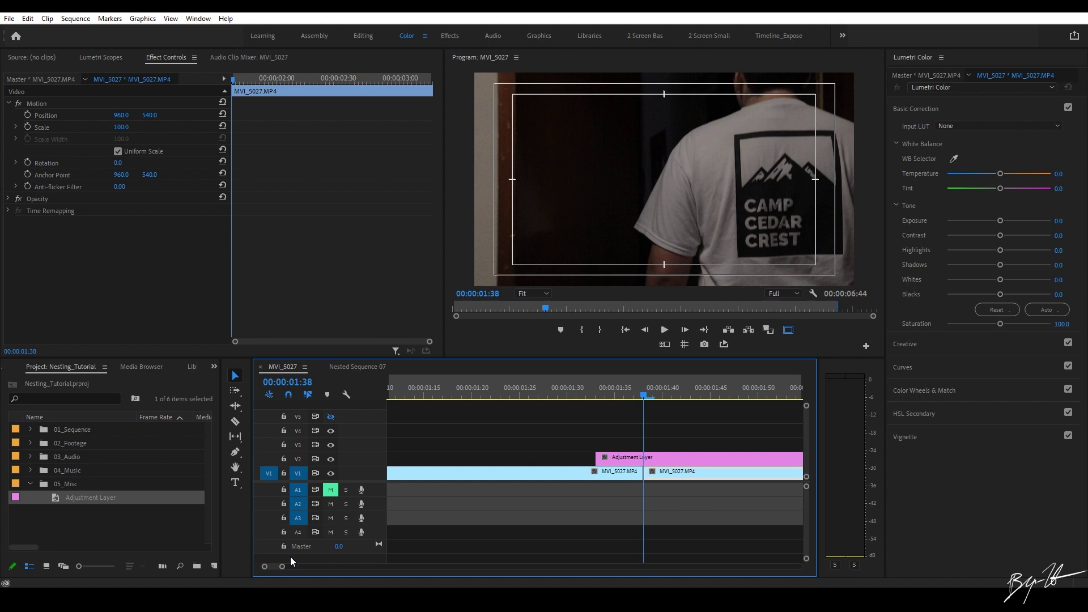
{"action": "key", "text": "shift+Right"}
{"action": "key", "text": "shift+Right"}
{"action": "key", "text": "c"}
{"action": "left_click", "coordinate": [740, 458]}
{"action": "key", "text": "v"}
{"action": "left_click", "coordinate": [768, 460]}
{"action": "key", "text": "Delete"}
Step: Nest the trimmed adjustment layer as a sequence named Whip_UP
{"action": "left_click", "coordinate": [626, 389]}
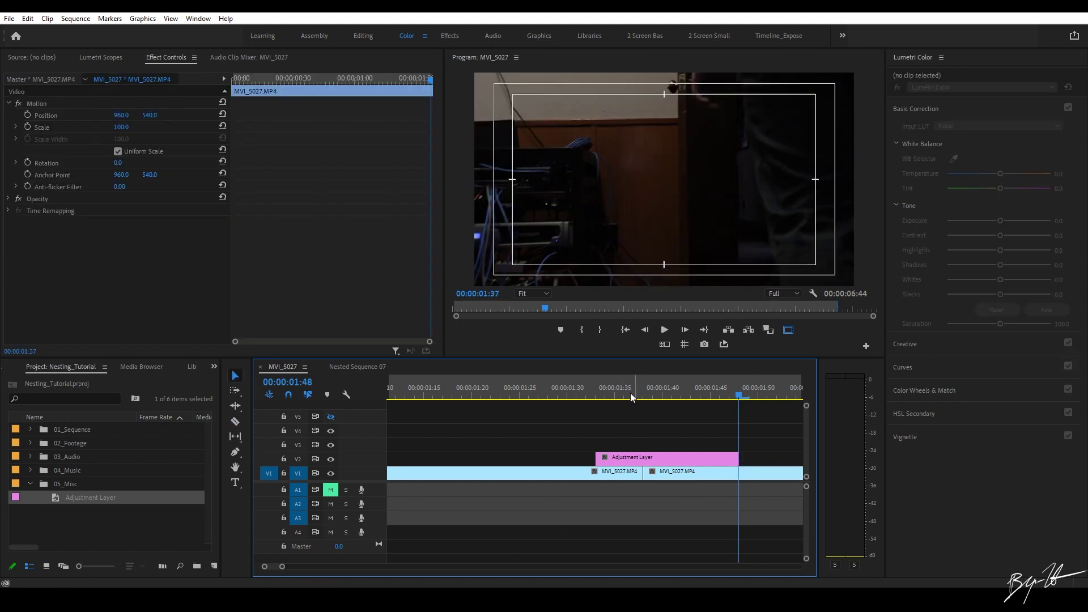
{"action": "left_click", "coordinate": [723, 460]}
{"action": "right_click", "coordinate": [662, 462]}
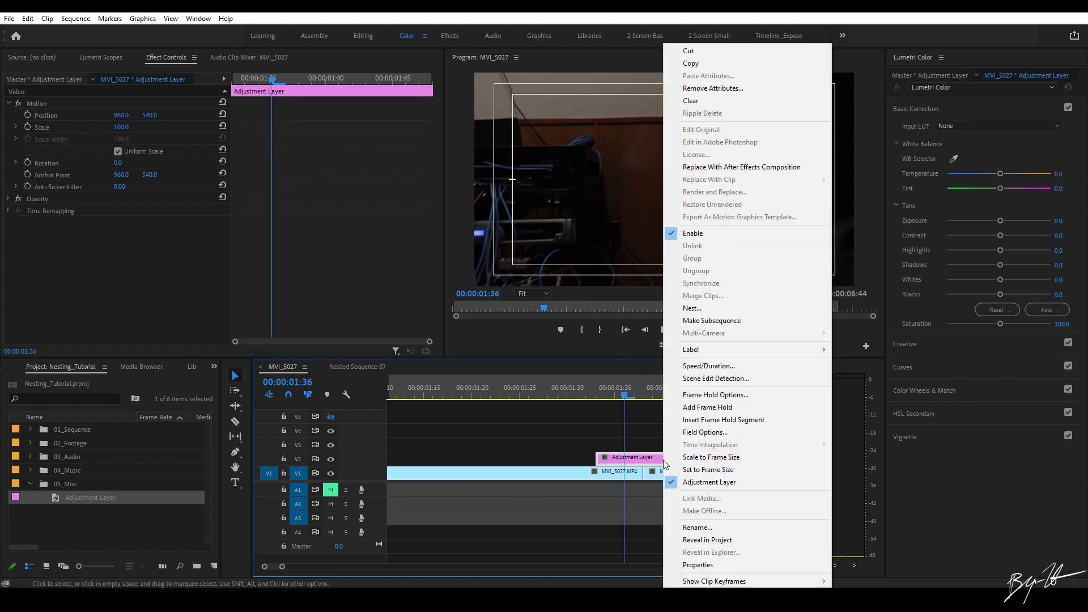
{"action": "left_click", "coordinate": [722, 309]}
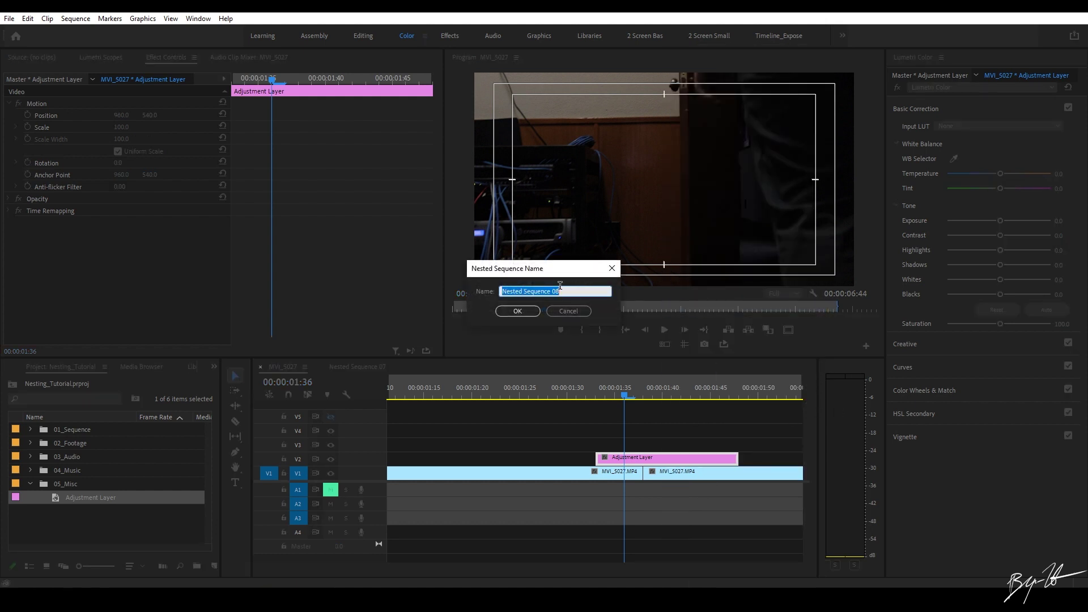
{"action": "type", "text": "Whip_UP"}
{"action": "key", "text": "Return"}
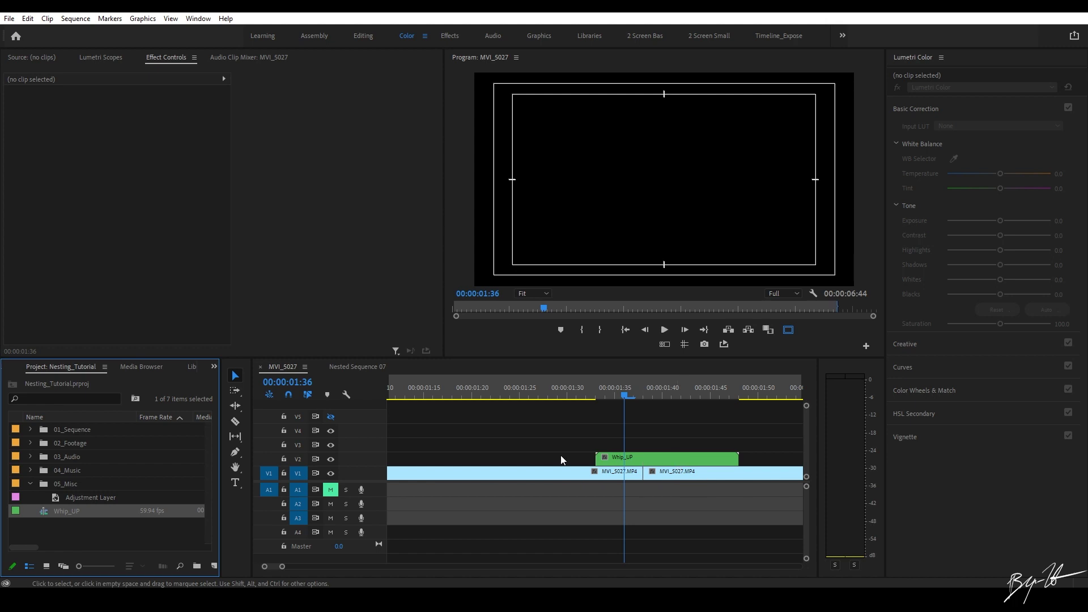
Step: Enable the Adjustment Layer option on the nested Whip_UP clip in the MVI_5027 sequence
{"action": "double_click", "coordinate": [688, 457]}
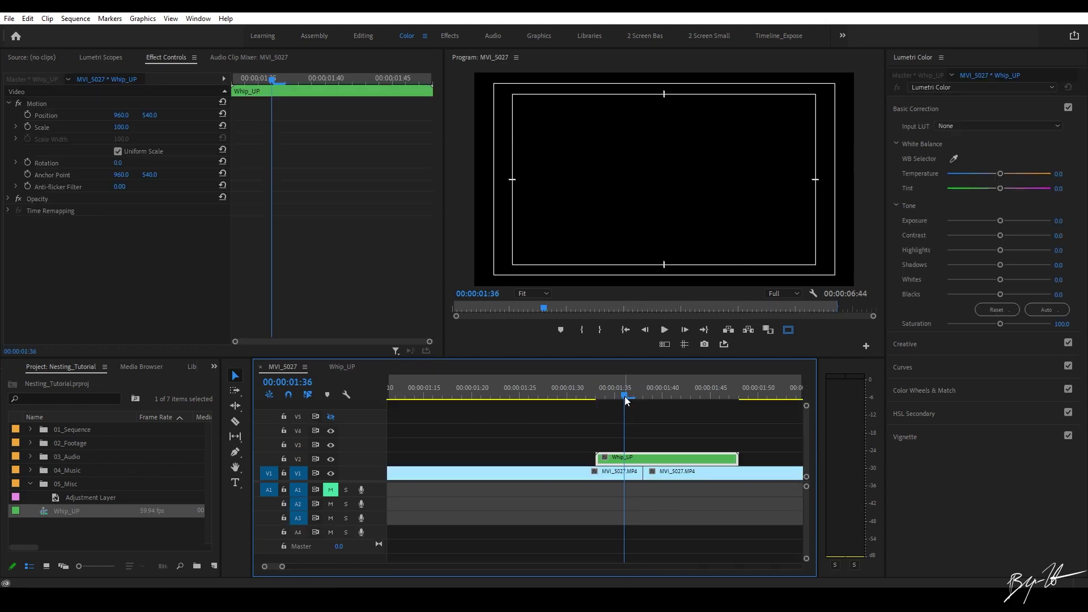
{"action": "left_click_drag", "start_coordinate": [624, 396], "coordinate": [634, 396]}
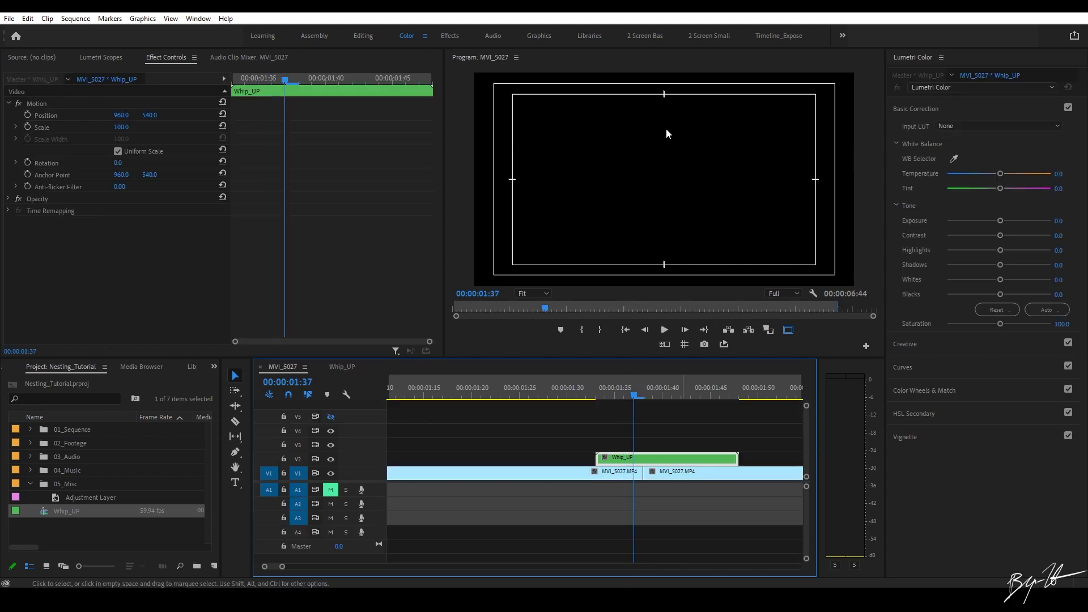
{"action": "right_click", "coordinate": [681, 458]}
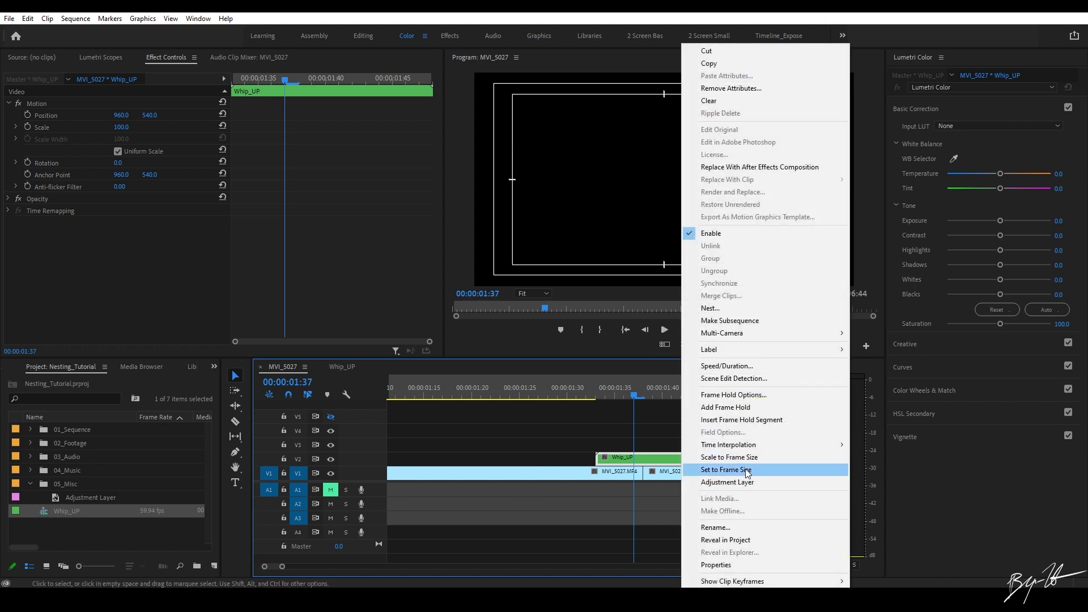
{"action": "left_click", "coordinate": [728, 482]}
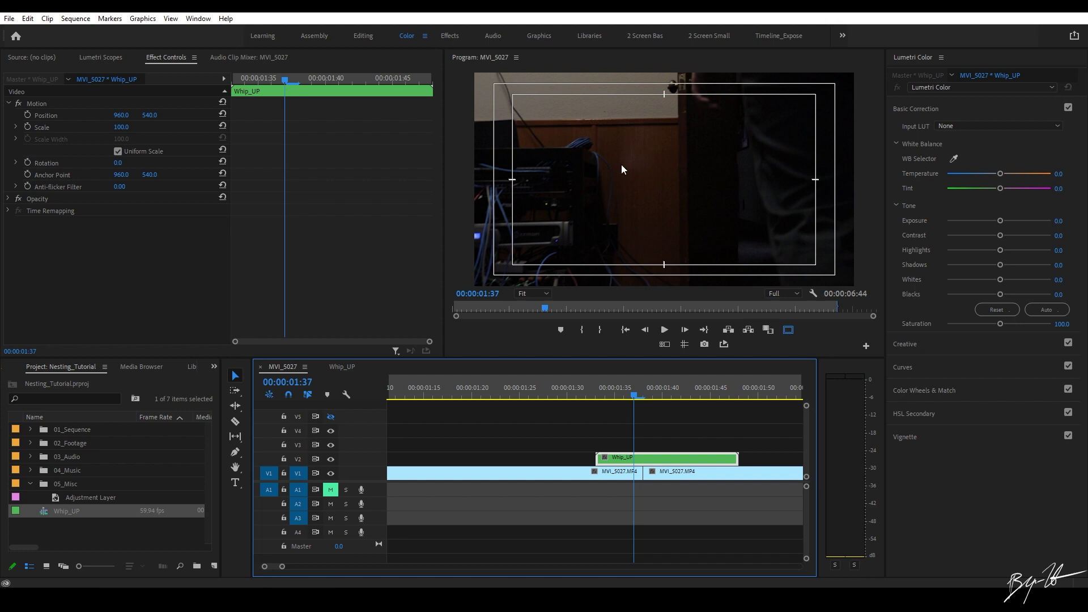
Step: Find the Offset distort effect in the effects library and apply it to the Whip_UP clip
{"action": "left_click", "coordinate": [642, 397]}
{"action": "left_click", "coordinate": [214, 367]}
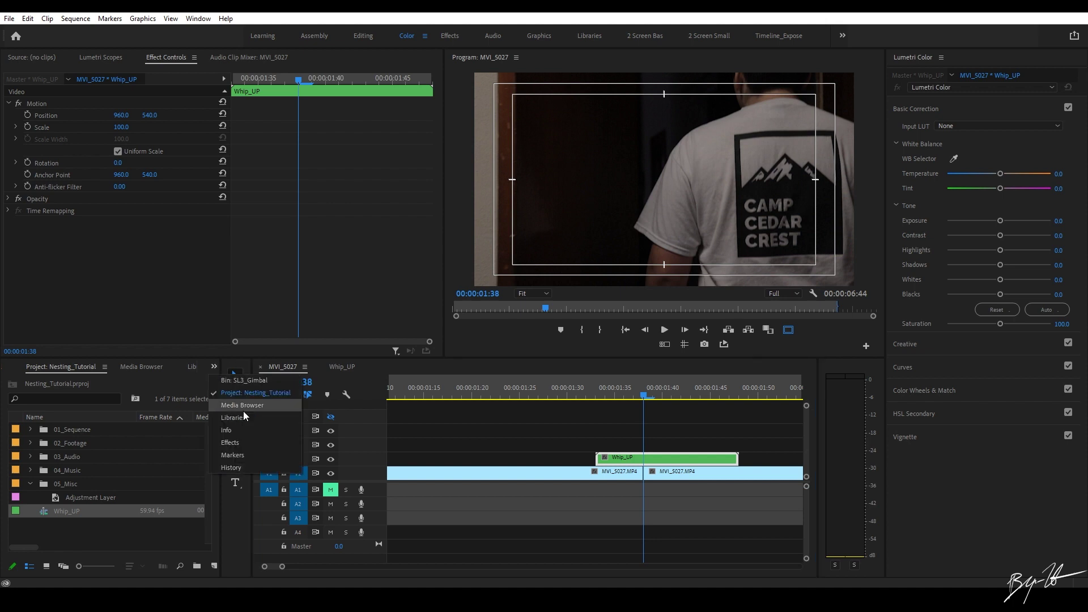
{"action": "left_click", "coordinate": [255, 442]}
{"action": "left_click", "coordinate": [71, 382]}
{"action": "type", "text": "offset"}
{"action": "left_click_drag", "start_coordinate": [48, 464], "coordinate": [666, 458]}
Step: At 00:00:01:47, set the vertical Shift Center To value of Offset to 1620 and turn on keyframing for it
{"action": "scroll", "coordinate": [522, 397], "scroll_direction": "down", "scroll_amount": 2}
{"action": "left_click_drag", "start_coordinate": [522, 397], "coordinate": [616, 403]}
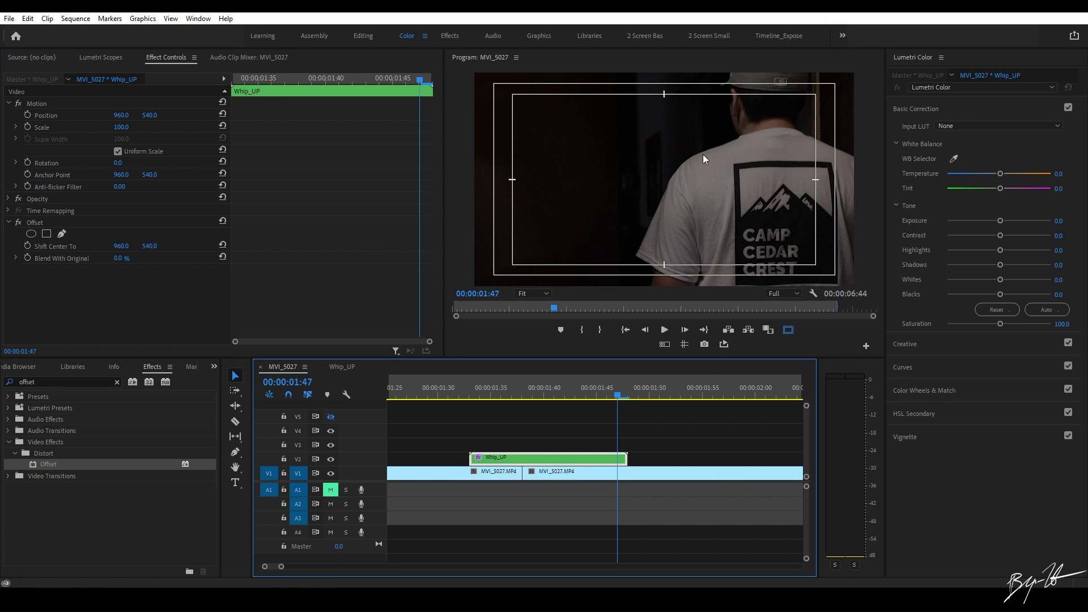
{"action": "left_click_drag", "start_coordinate": [150, 248], "coordinate": [583, 248]}
{"action": "left_click", "coordinate": [154, 246]}
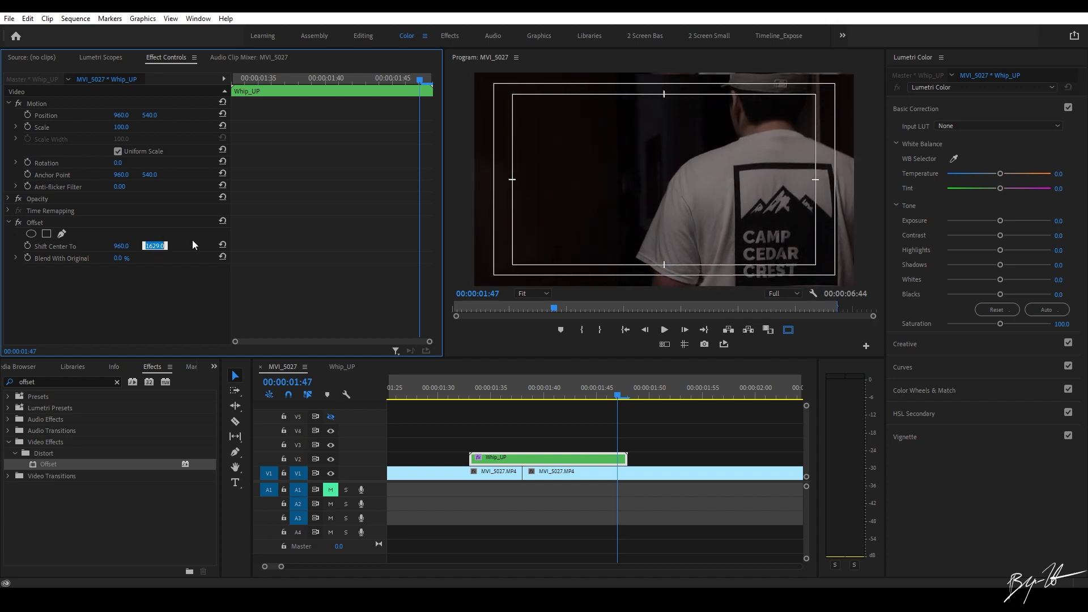
{"action": "type", "text": "16"}
{"action": "key", "text": "Return"}
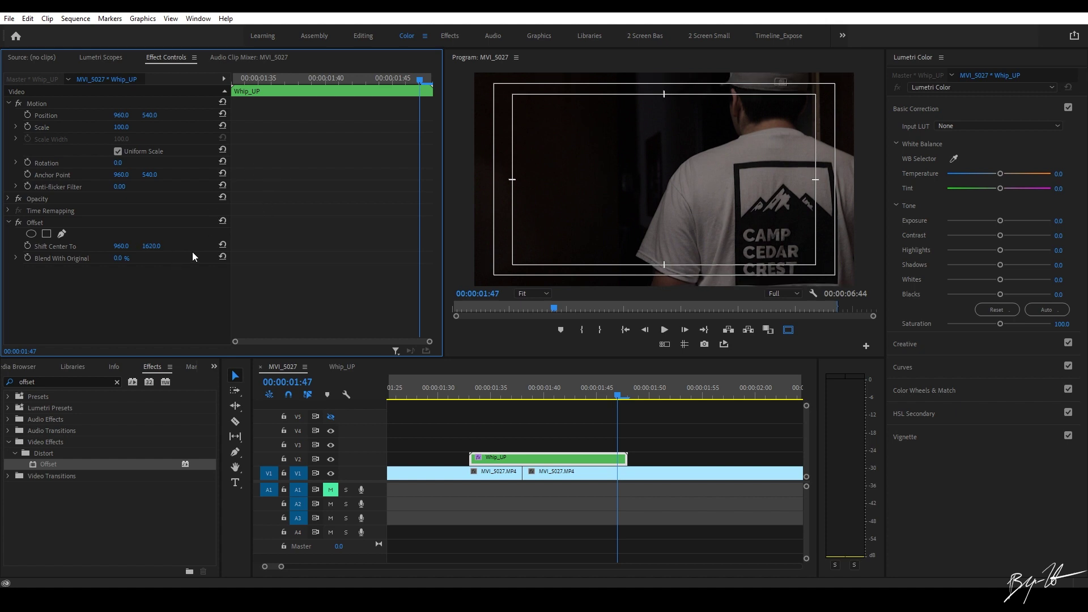
{"action": "left_click", "coordinate": [26, 246]}
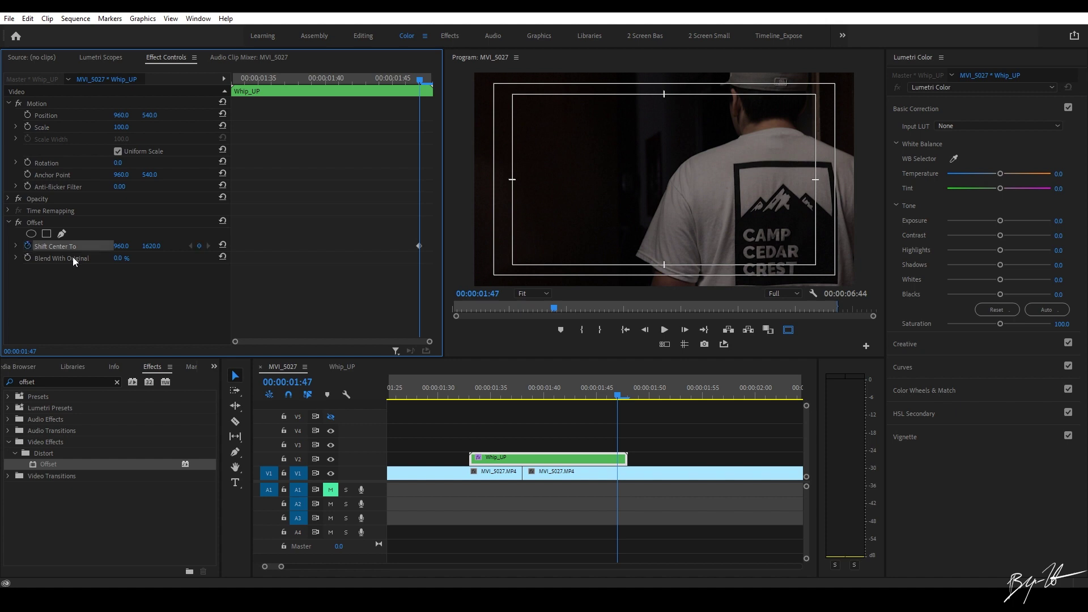
Step: At 00:00:01:34, reset the Offset effect's Shift Center To value to its default and scrub through the movement
{"action": "left_click_drag", "start_coordinate": [600, 393], "coordinate": [482, 387]}
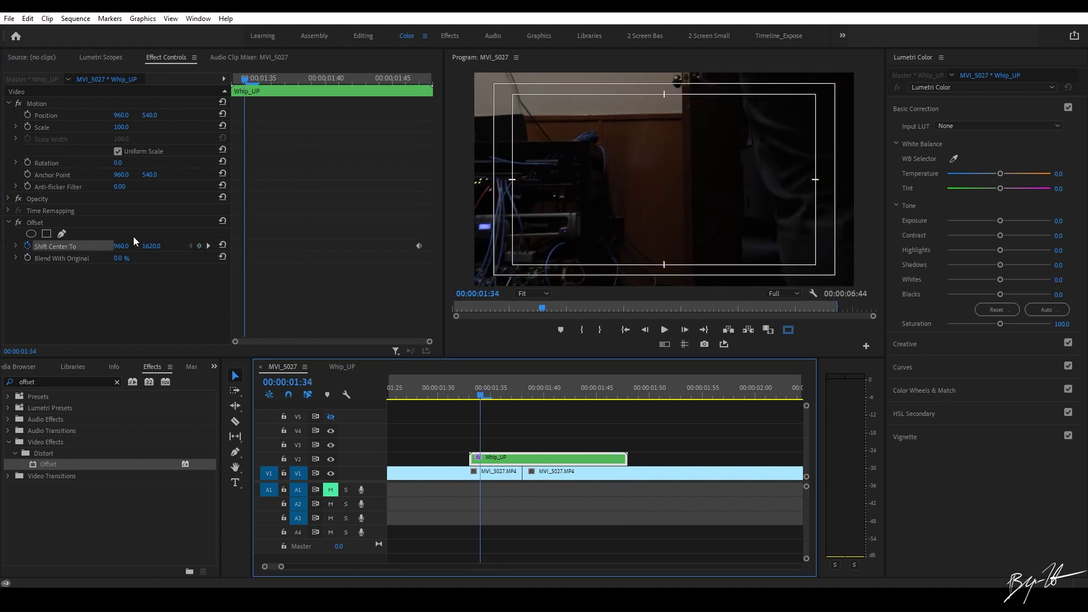
{"action": "left_click", "coordinate": [222, 245]}
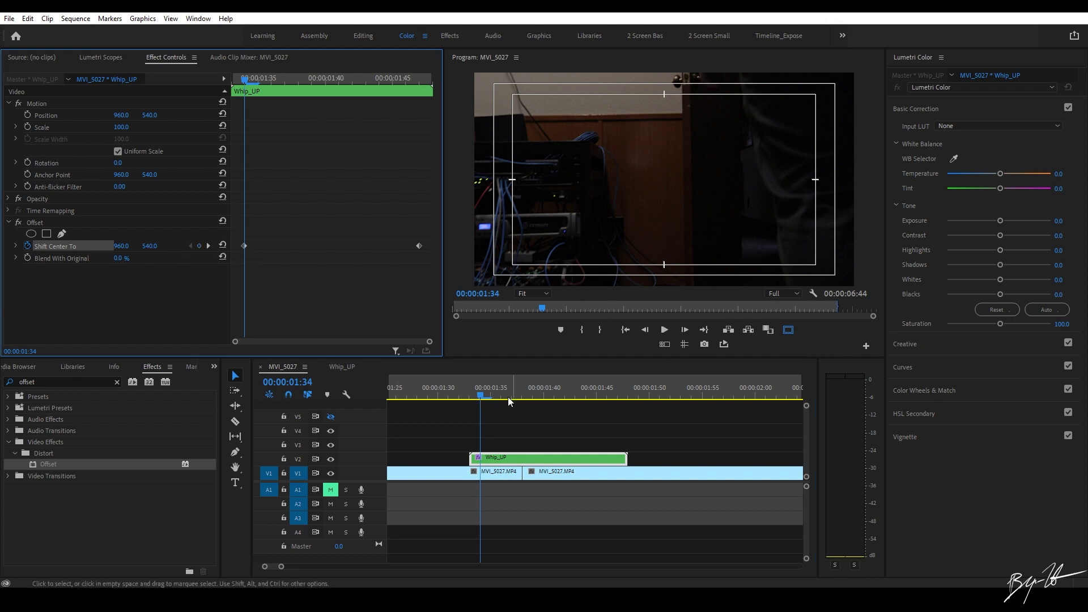
{"action": "left_click", "coordinate": [545, 398]}
{"action": "left_click", "coordinate": [492, 395]}
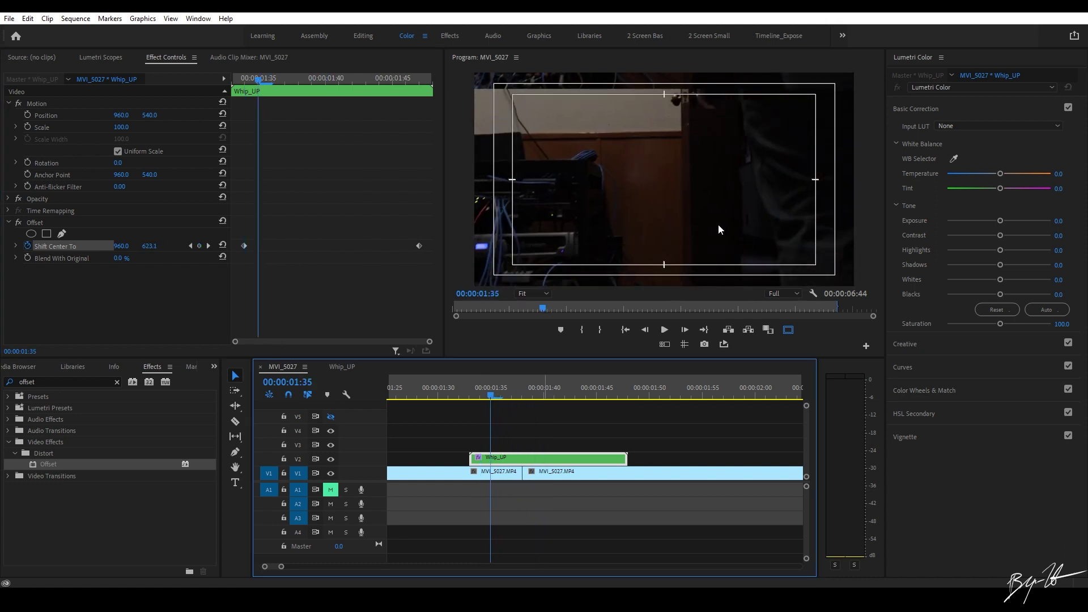
Step: Mark a playback range around the transition ending near 00:00:02:02 and play it in a loop
{"action": "left_click_drag", "start_coordinate": [496, 393], "coordinate": [778, 402]}
{"action": "key", "text": "o"}
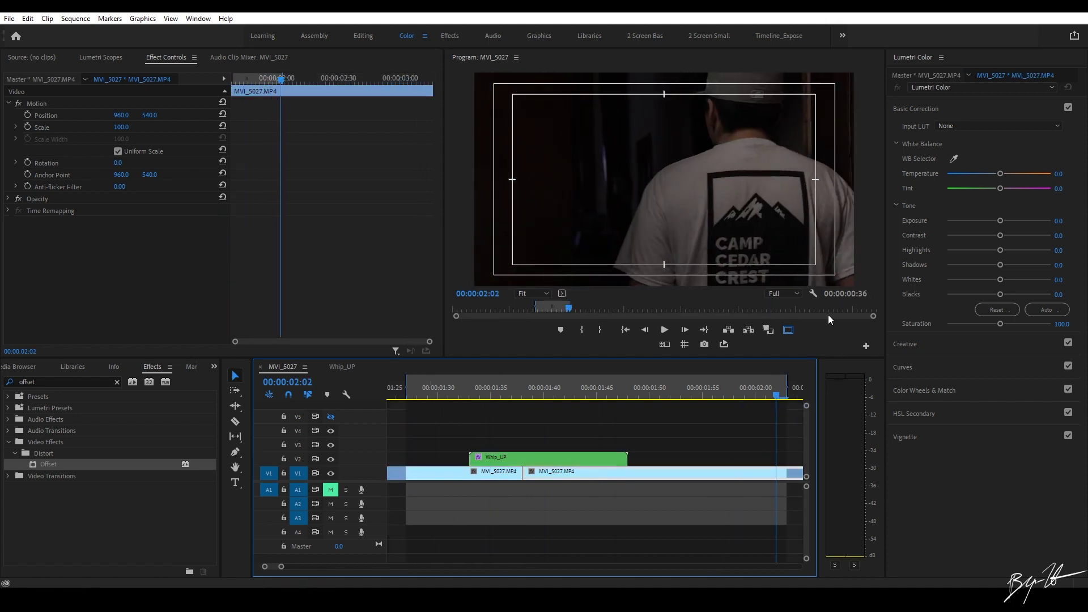
{"action": "left_click", "coordinate": [724, 345]}
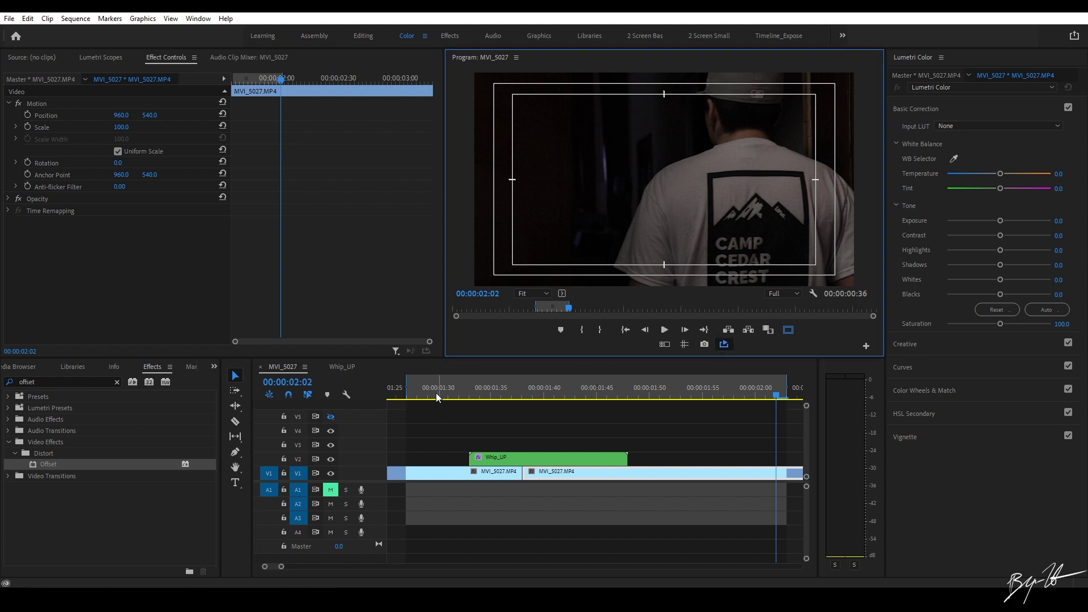
{"action": "key", "text": "space"}
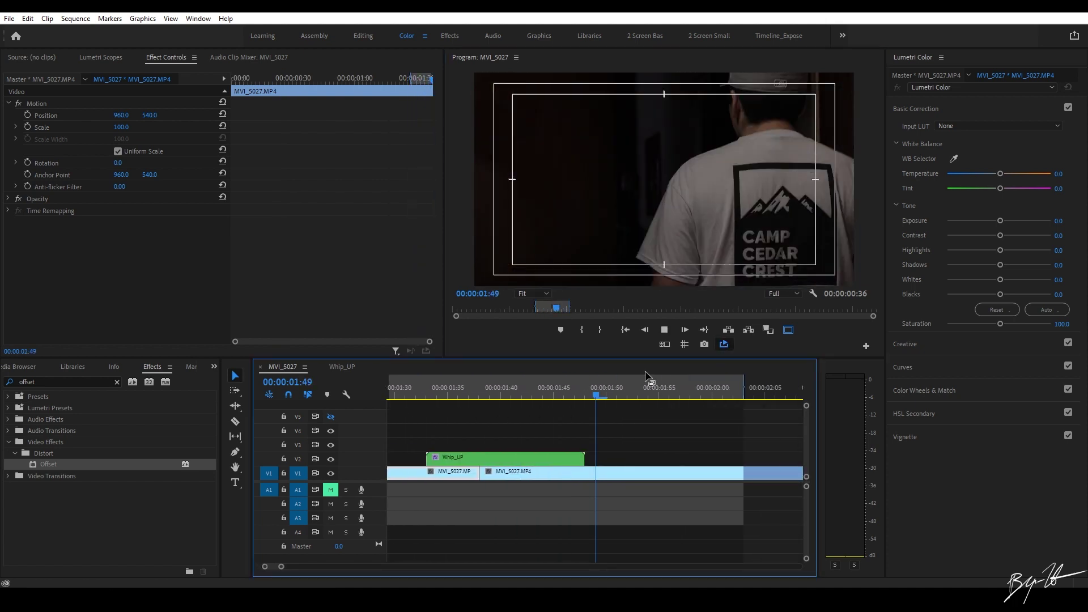
{"action": "key", "text": "space"}
{"action": "left_click_drag", "start_coordinate": [544, 390], "coordinate": [480, 389]}
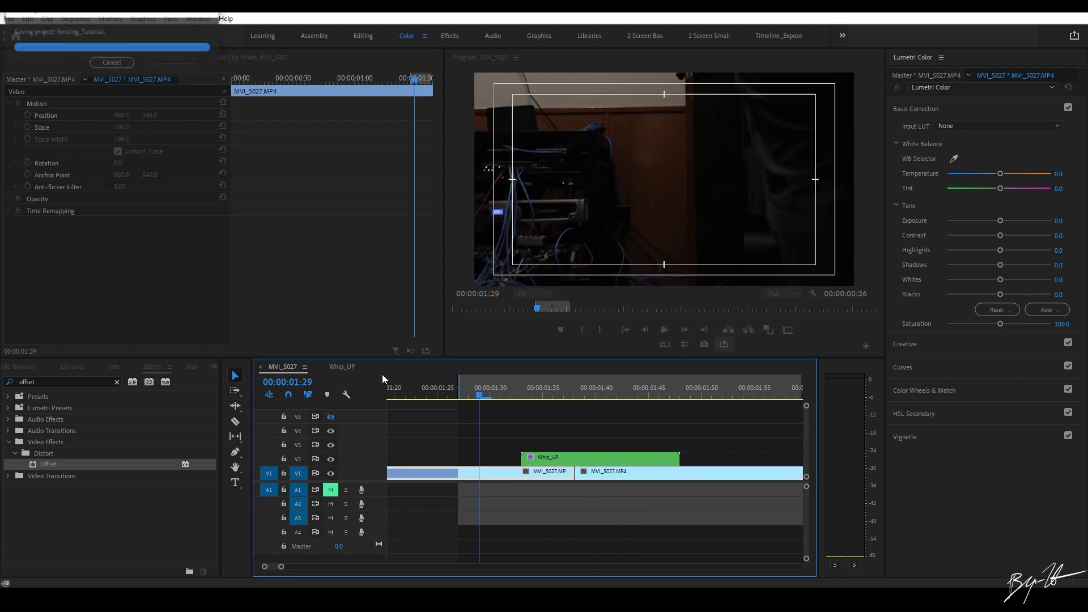
Step: Find the Directional Blur effect in the effects library and apply it to the Whip_UP clip
{"action": "left_click_drag", "start_coordinate": [563, 389], "coordinate": [570, 389]}
{"action": "left_click", "coordinate": [571, 458]}
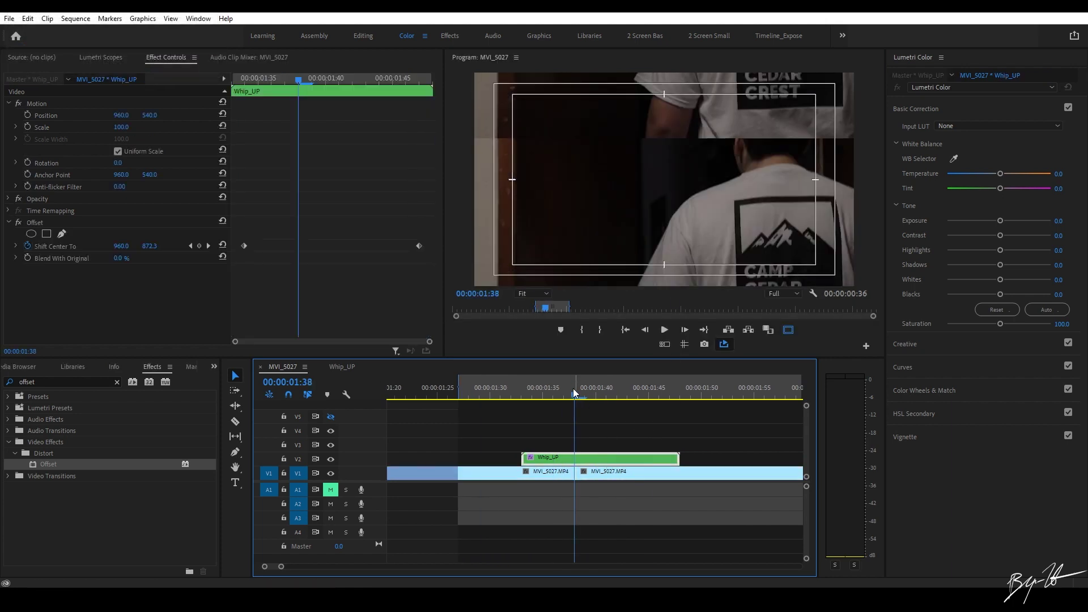
{"action": "key", "text": "Left"}
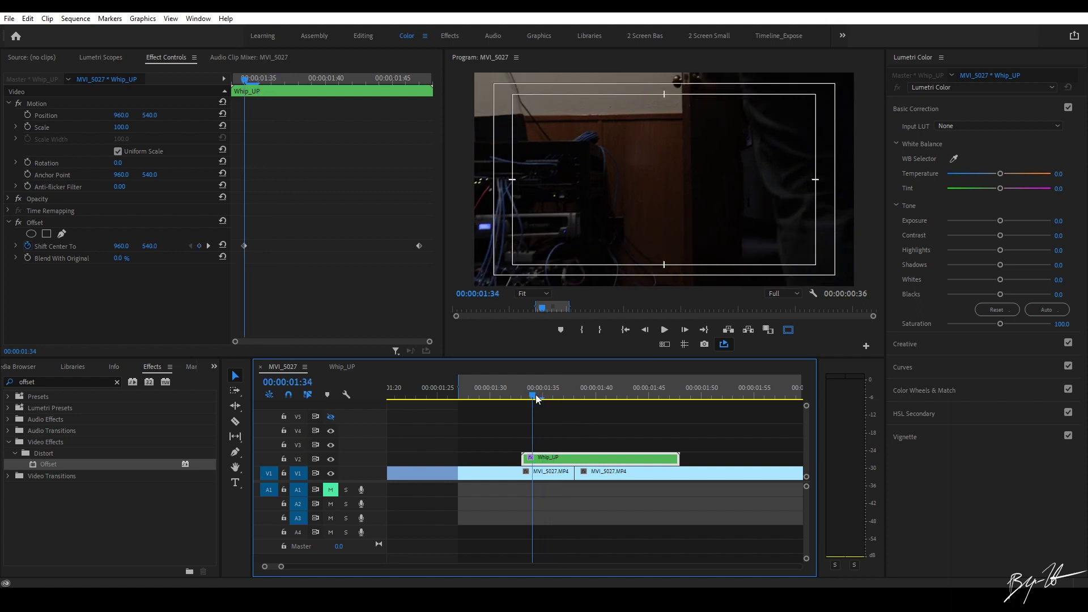
{"action": "right_click", "coordinate": [75, 499]}
{"action": "left_click", "coordinate": [45, 449]}
{"action": "left_click", "coordinate": [55, 380]}
{"action": "type", "text": "dir"}
{"action": "left_click_drag", "start_coordinate": [62, 465], "coordinate": [601, 459]}
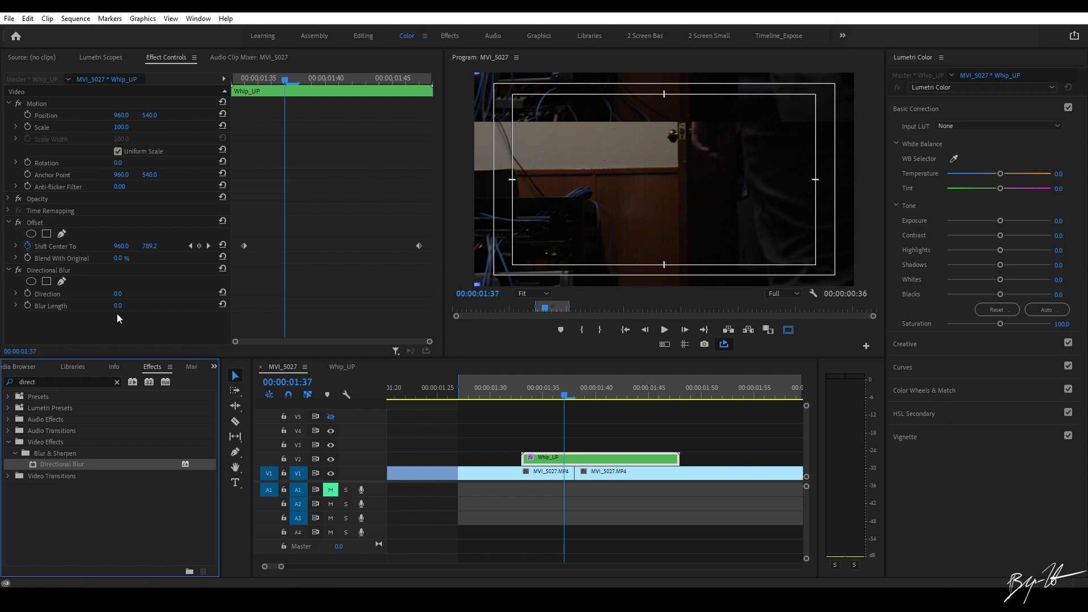
Step: At 00:00:01:40, turn on keyframing for the Directional Blur's Blur Length and set it to 200
{"action": "left_click_drag", "start_coordinate": [115, 310], "coordinate": [210, 311]}
{"action": "mouse_move", "coordinate": [565, 396]}
{"action": "left_mouse_down"}
{"action": "mouse_move", "coordinate": [594, 390]}
{"action": "mouse_move", "coordinate": [577, 395]}
{"action": "left_mouse_up"}
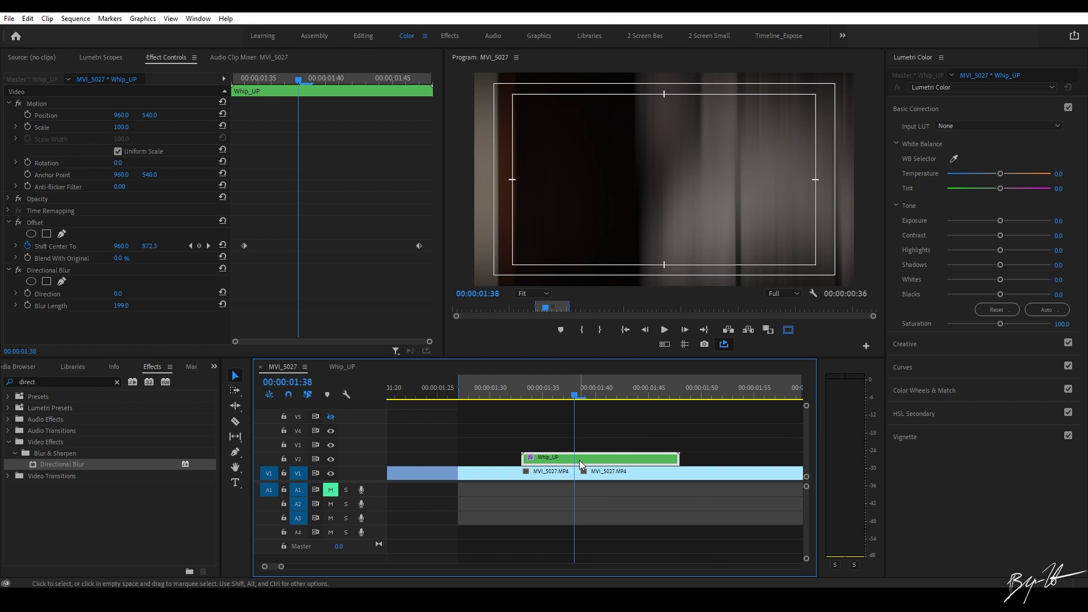
{"action": "key", "text": "Right"}
{"action": "key", "text": "Right"}
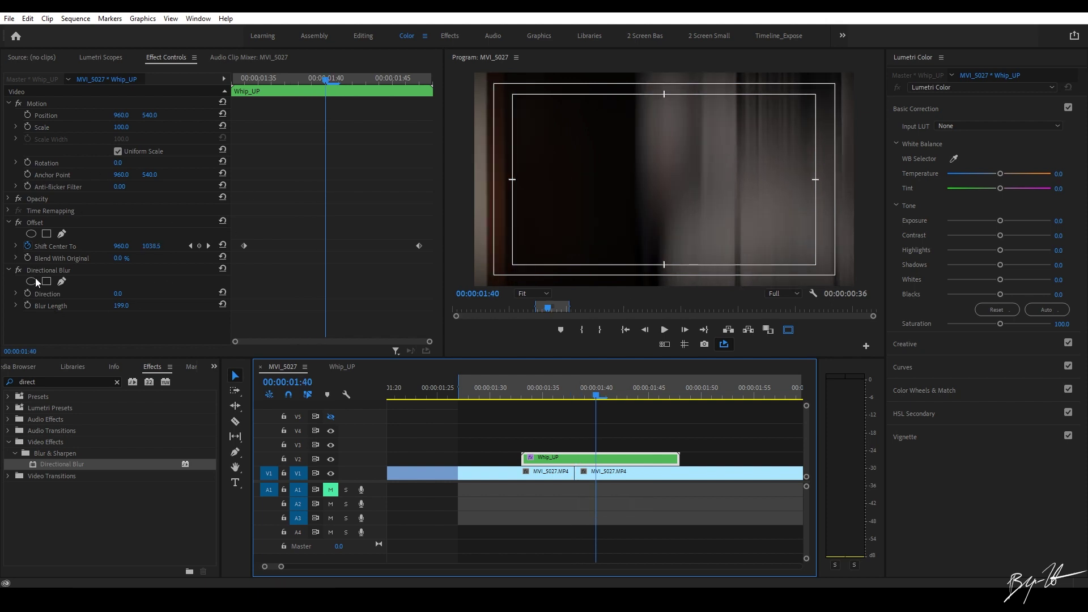
{"action": "left_click", "coordinate": [27, 305]}
{"action": "left_click", "coordinate": [126, 301]}
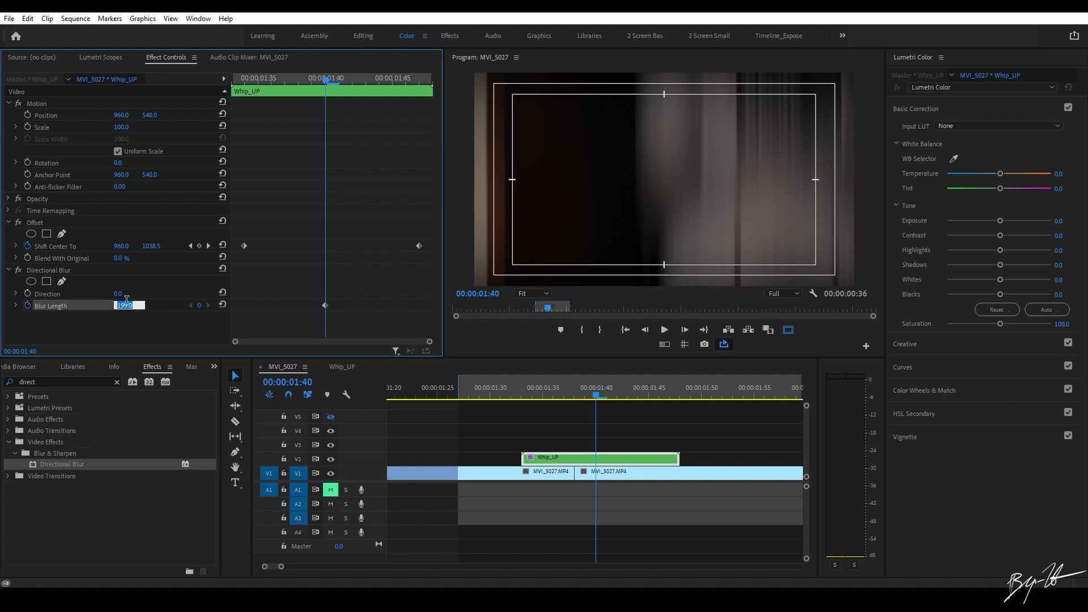
{"action": "type", "text": "200"}
{"action": "key", "text": "Return"}
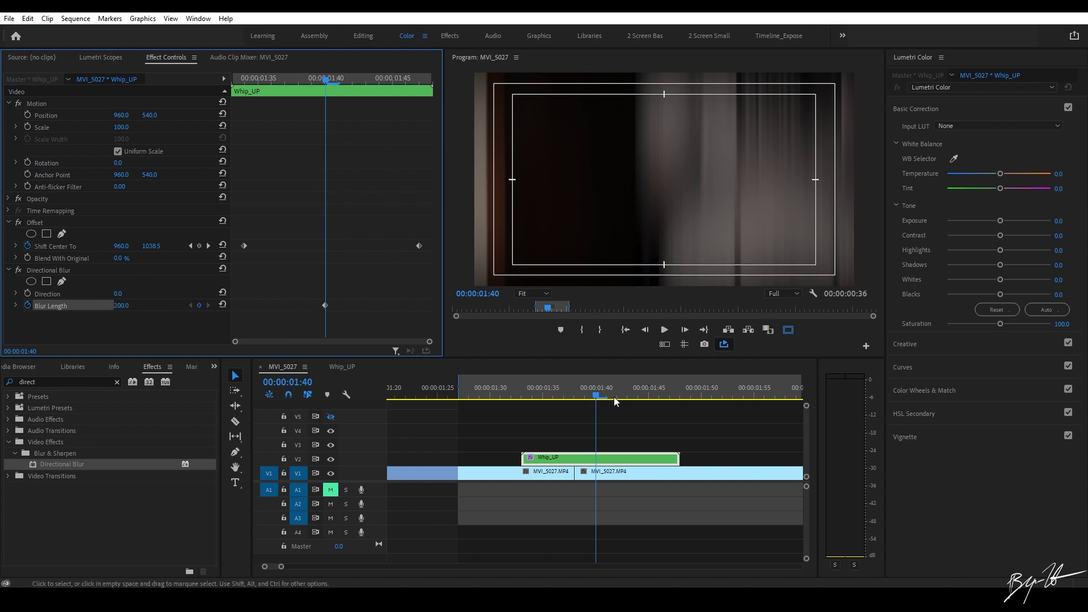
Step: Add Blur Length keyframes of 0 at both ends of the movement, aligned with the Shift Center To keyframes at 00:00:01:34 and 00:00:01:47
{"action": "left_click_drag", "start_coordinate": [597, 397], "coordinate": [525, 400]}
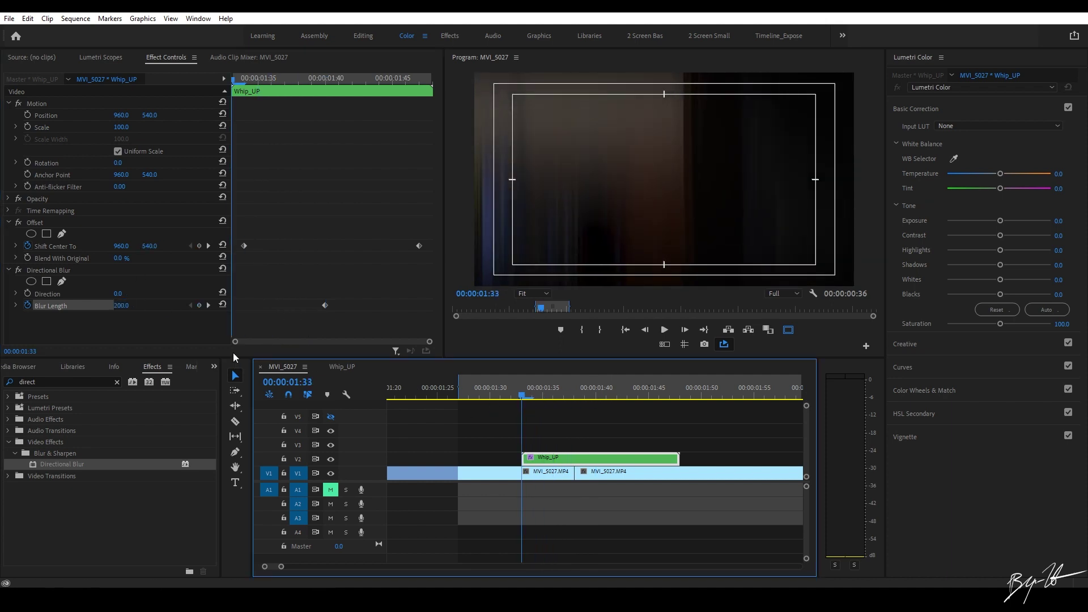
{"action": "left_click", "coordinate": [590, 397]}
{"action": "left_click", "coordinate": [649, 396]}
{"action": "left_click_drag", "start_coordinate": [651, 400], "coordinate": [669, 400]}
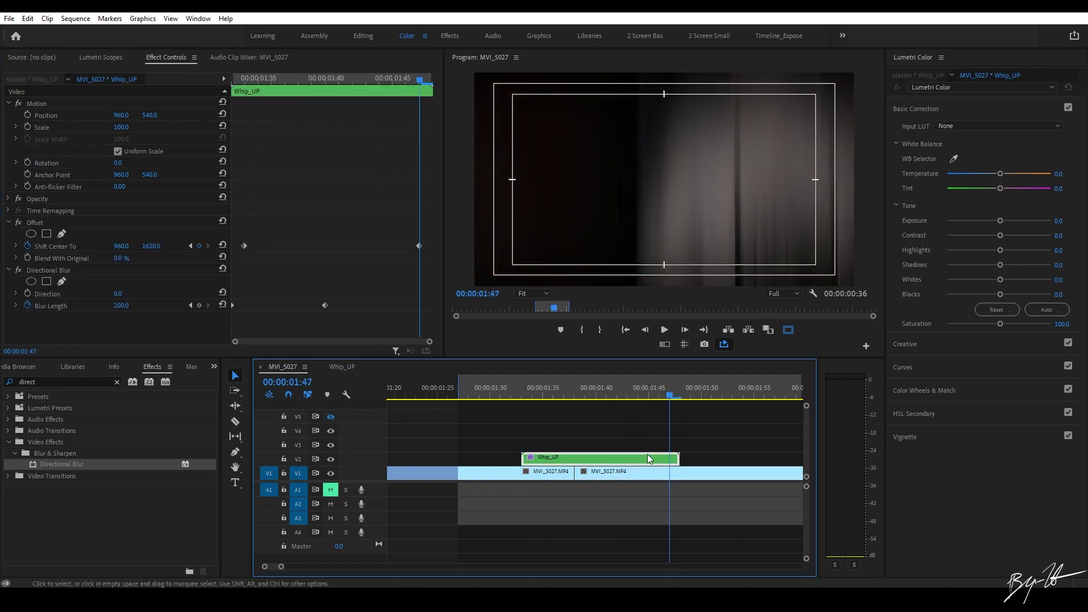
{"action": "left_click", "coordinate": [222, 305]}
{"action": "left_click_drag", "start_coordinate": [236, 308], "coordinate": [244, 306]}
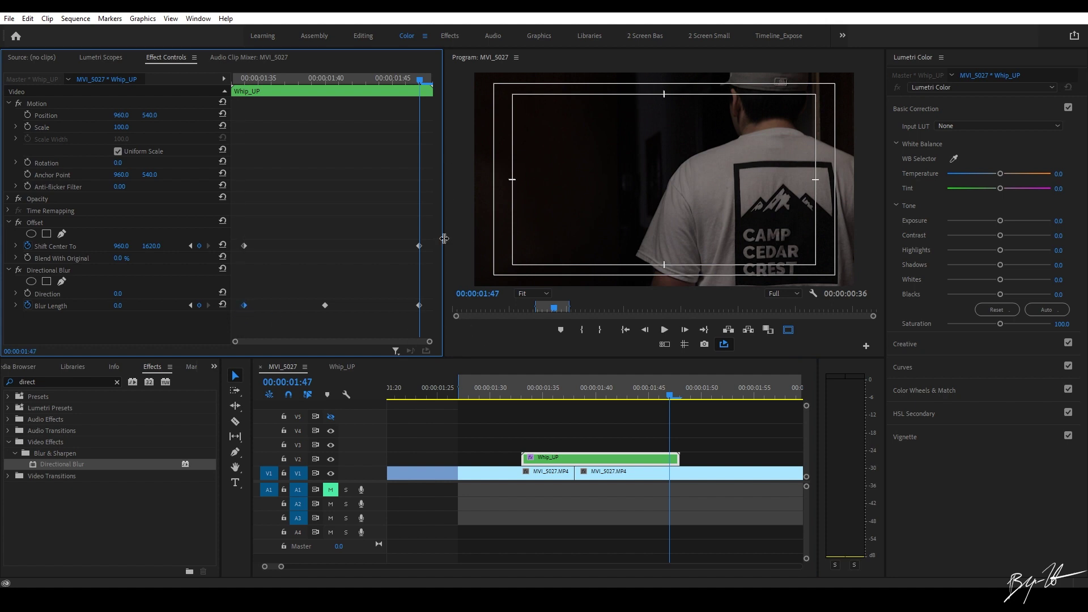
Step: Preview the transition around the cut and examine the Offset and Directional Blur keyframes on the Whip_UP clip
{"action": "mouse_move", "coordinate": [658, 396]}
{"action": "left_mouse_down"}
{"action": "mouse_move", "coordinate": [513, 386]}
{"action": "mouse_move", "coordinate": [390, 396]}
{"action": "mouse_move", "coordinate": [633, 397]}
{"action": "mouse_move", "coordinate": [682, 383]}
{"action": "mouse_move", "coordinate": [669, 385]}
{"action": "left_mouse_up"}
{"action": "key", "text": "space"}
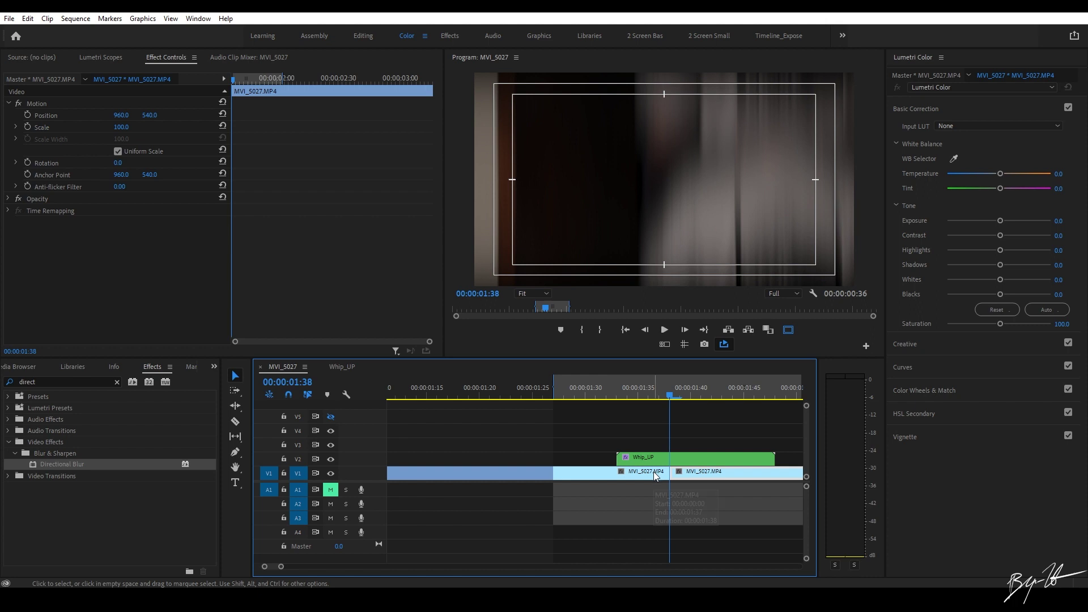
{"action": "left_click_drag", "start_coordinate": [674, 386], "coordinate": [603, 386]}
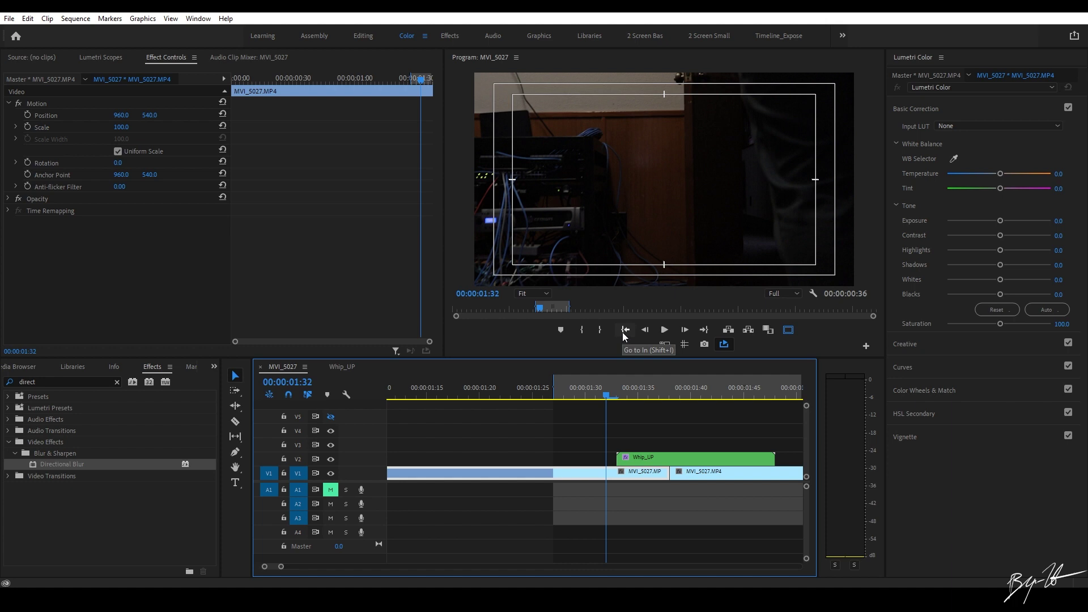
{"action": "left_click", "coordinate": [602, 398]}
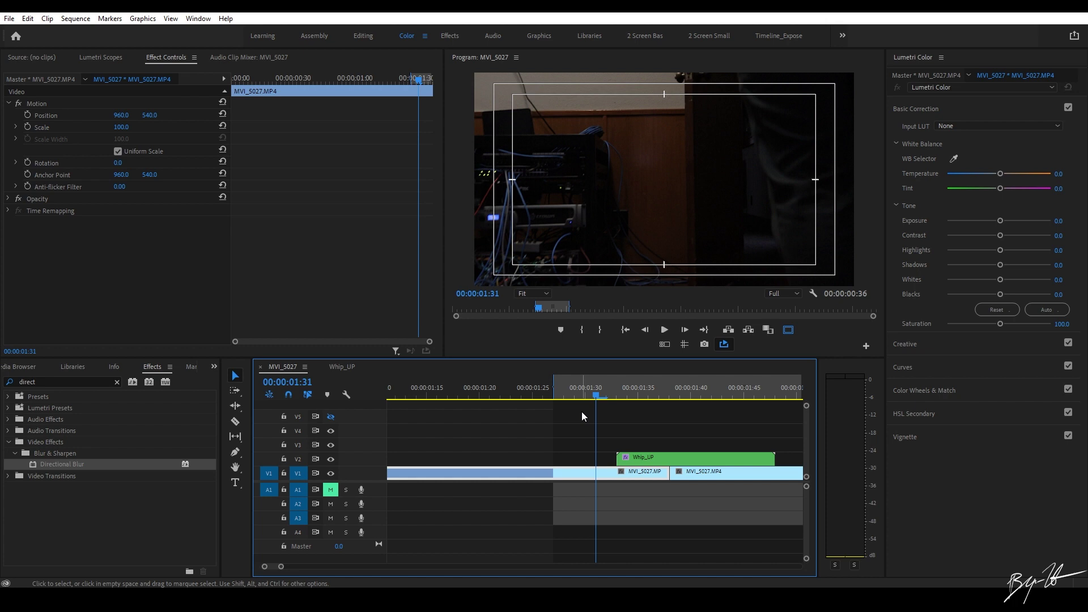
{"action": "key", "text": "Left"}
{"action": "key", "text": "Left"}
{"action": "key", "text": "Left"}
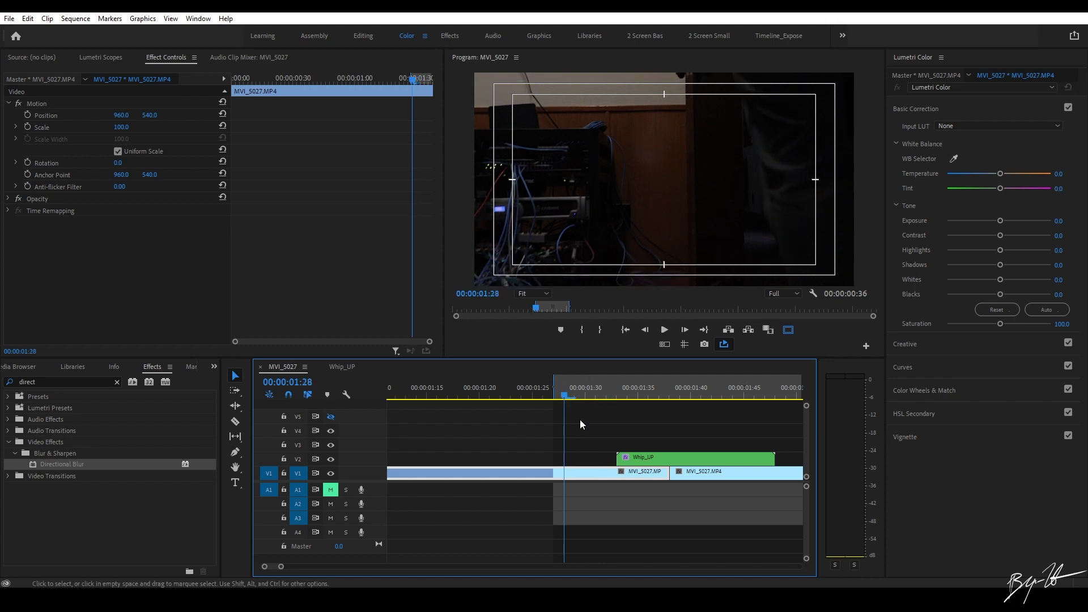
{"action": "left_click", "coordinate": [627, 391]}
{"action": "left_click", "coordinate": [680, 457]}
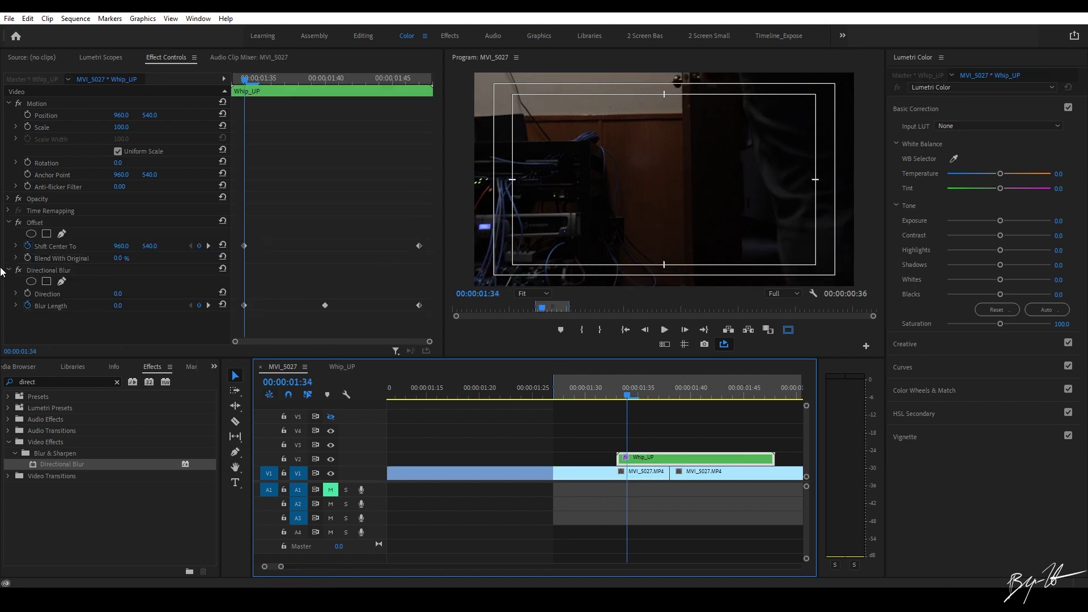
{"action": "left_click", "coordinate": [9, 222]}
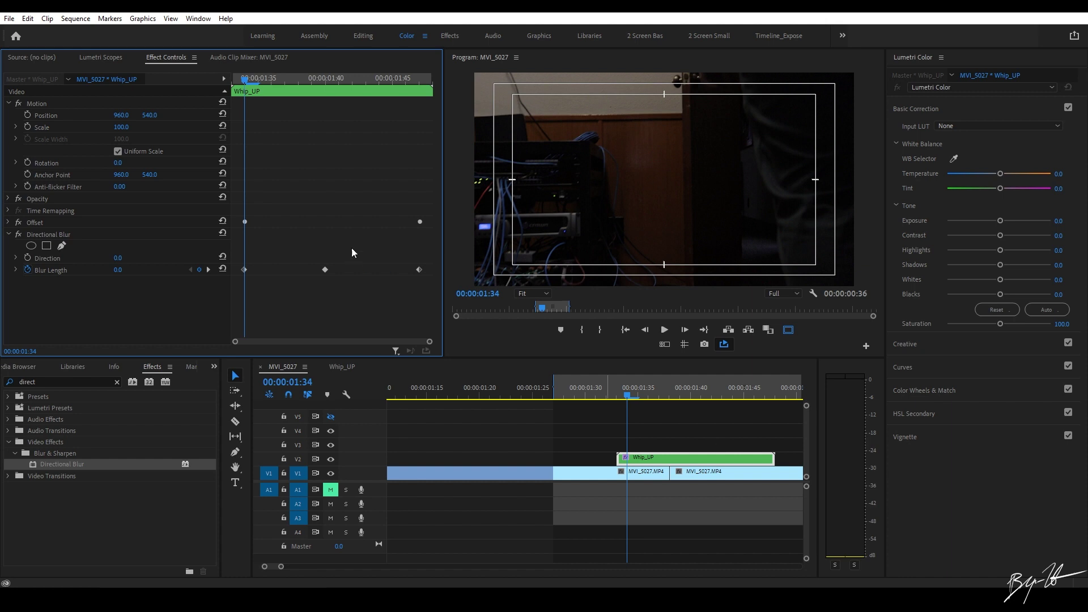
{"action": "left_click_drag", "start_coordinate": [234, 211], "coordinate": [433, 306]}
{"action": "left_click", "coordinate": [9, 223]}
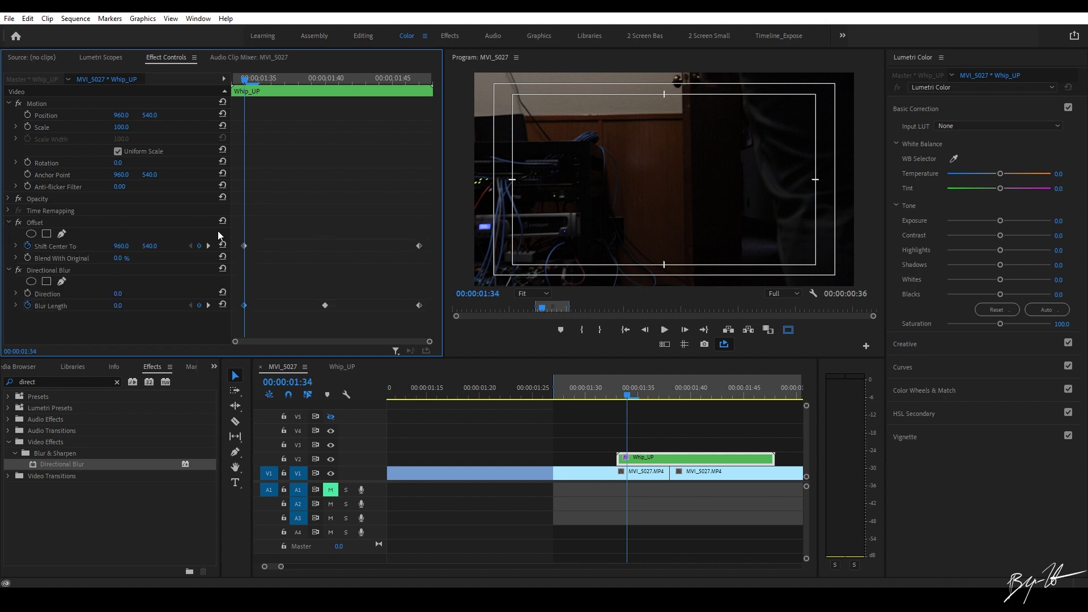
Step: At the cut at 00:00:01:38, set Blur Length to 200 and select the two middle Blur Length keyframes
{"action": "key", "text": "c"}
{"action": "left_click", "coordinate": [670, 393]}
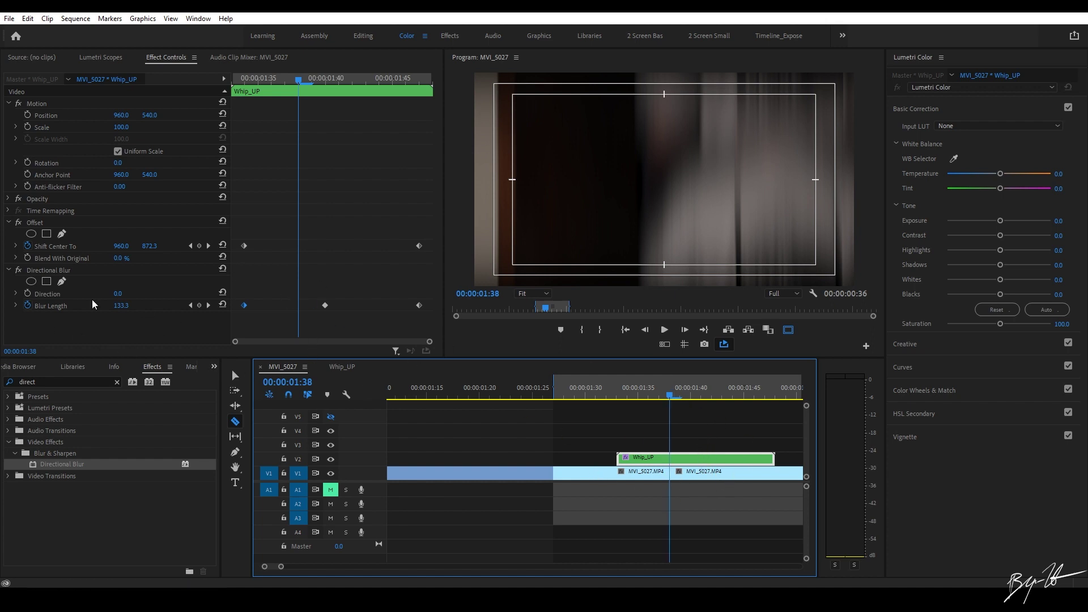
{"action": "left_click", "coordinate": [118, 306]}
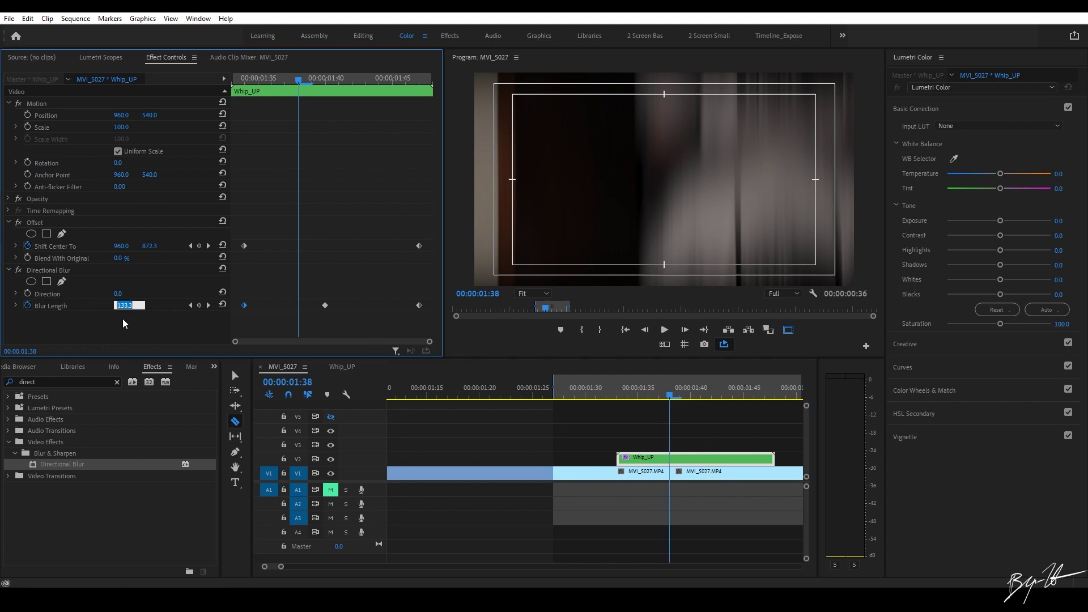
{"action": "type", "text": "200"}
{"action": "key", "text": "Return"}
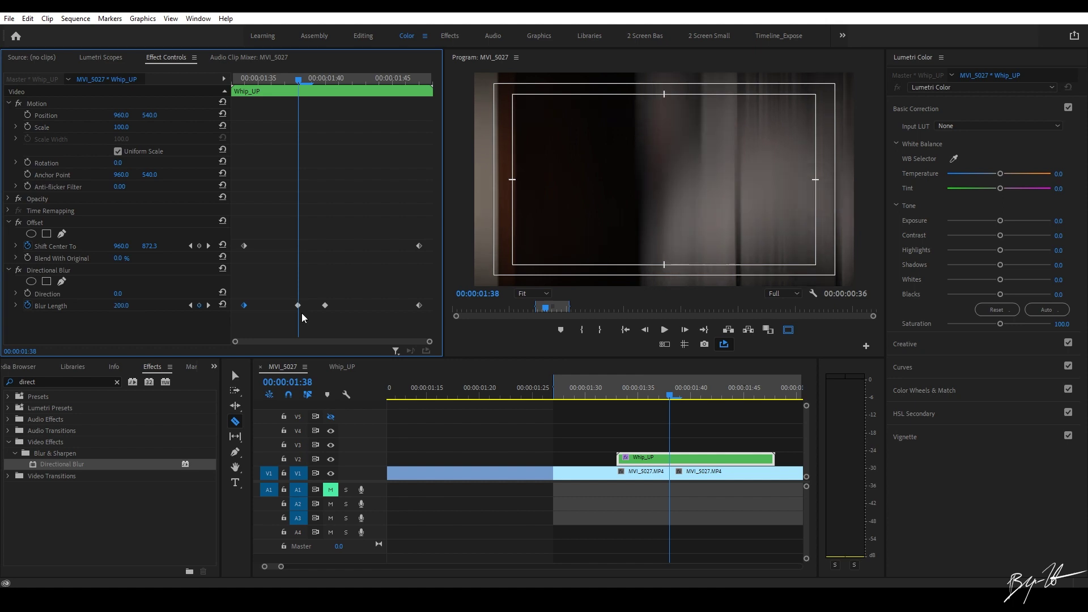
{"action": "left_click_drag", "start_coordinate": [341, 312], "coordinate": [286, 296]}
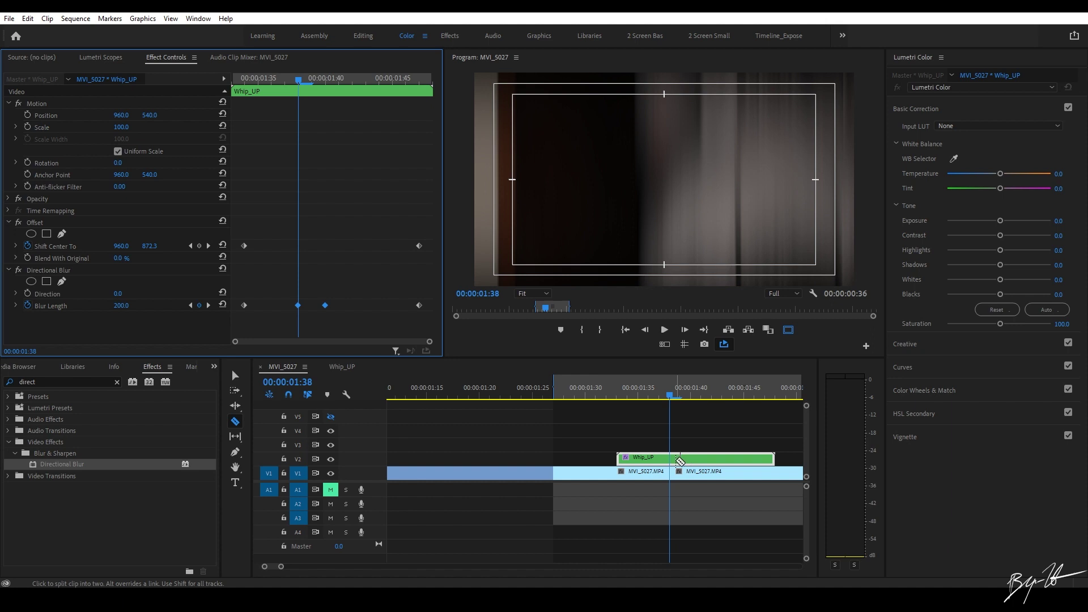
Step: Split the Whip_UP clip with the Razor tool at 00:00:01:38, in line with the cut between the two MVI_5027.MP4 clips
{"action": "left_click", "coordinate": [669, 458]}
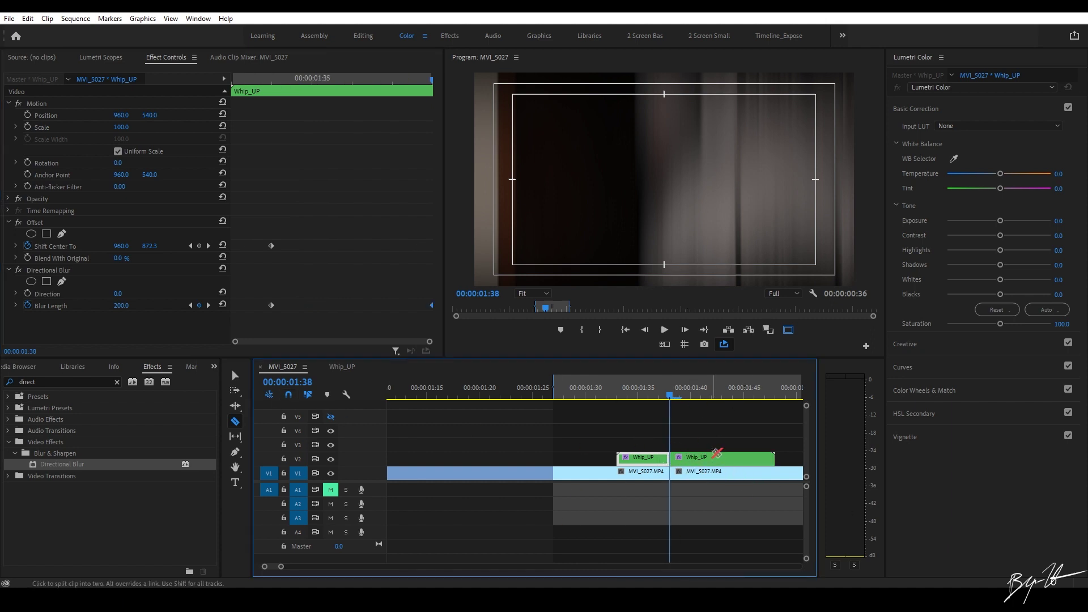
{"action": "key", "text": "v"}
{"action": "key", "text": "Left"}
{"action": "key", "text": "Right"}
{"action": "scroll", "coordinate": [587, 470], "scroll_direction": "down", "scroll_amount": 2}
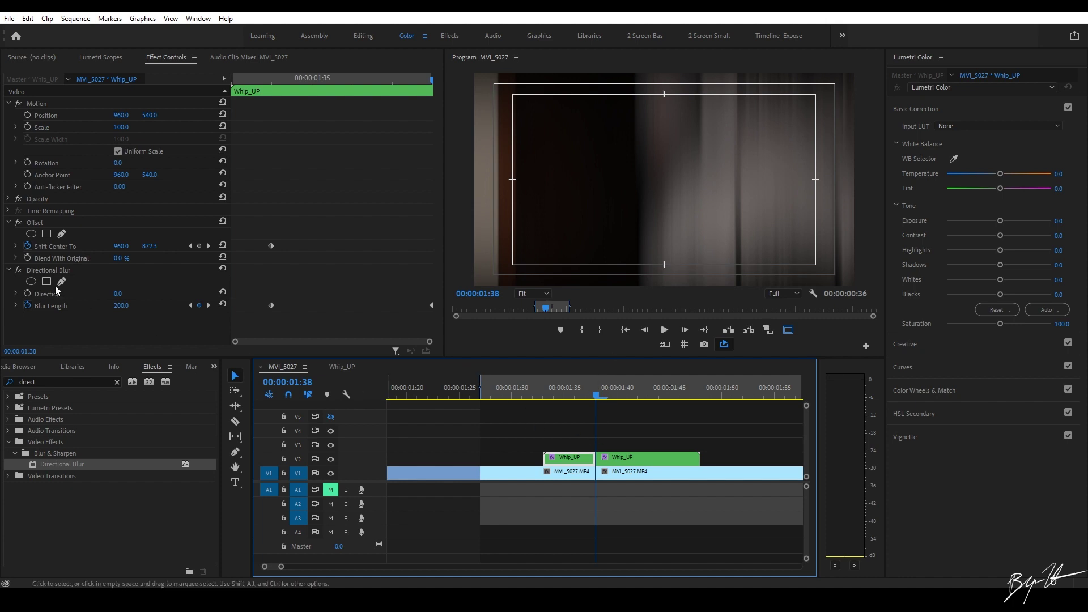
Step: Add a Shift Center To keyframe at 00:00:01:38 on both halves of the split Whip_UP clip
{"action": "left_click", "coordinate": [199, 248]}
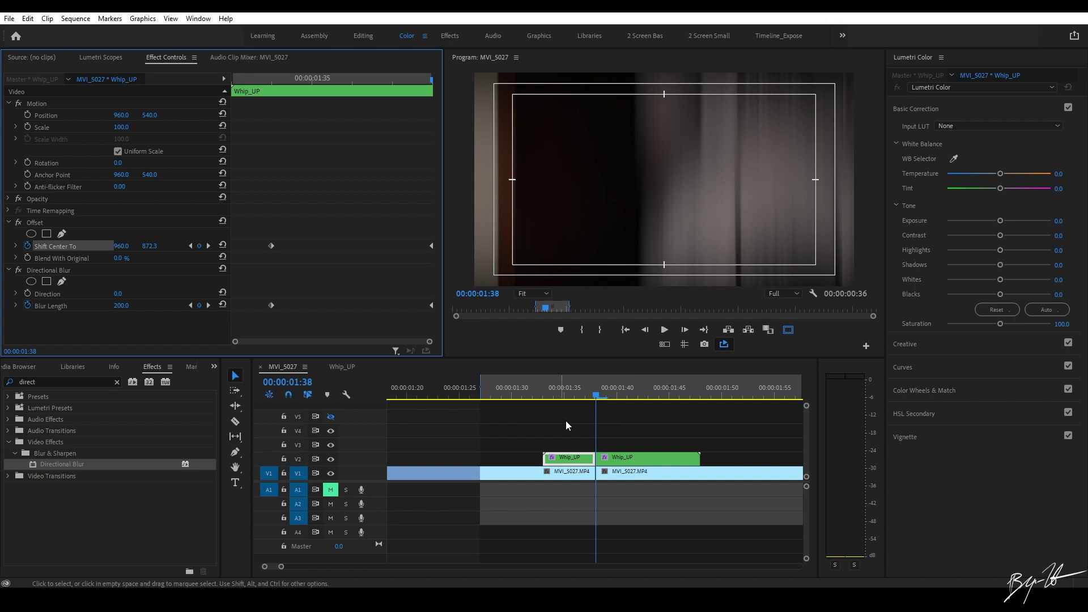
{"action": "left_click", "coordinate": [641, 461]}
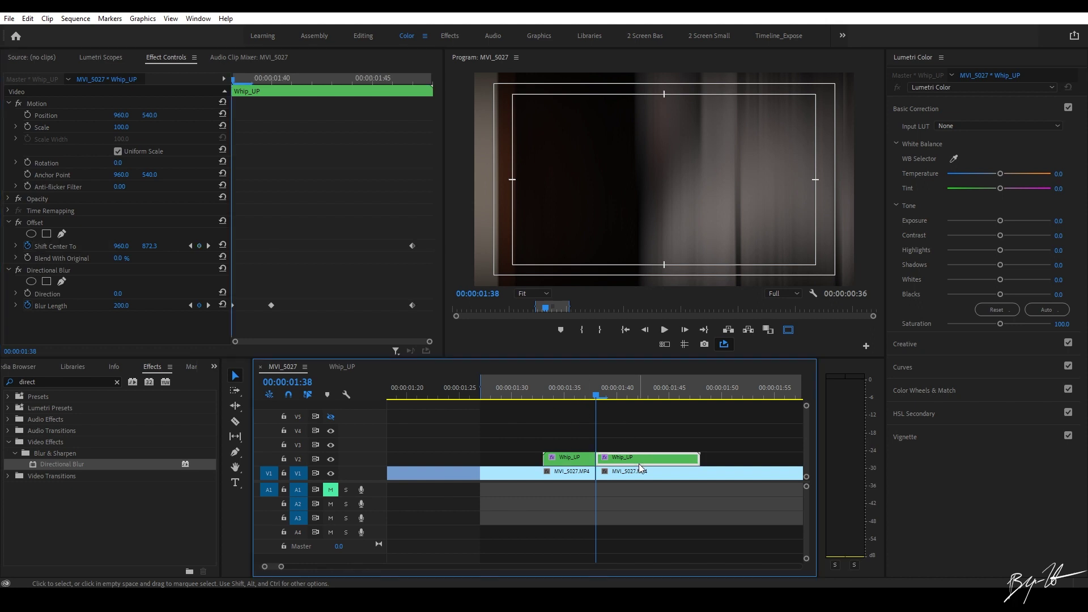
{"action": "left_click", "coordinate": [199, 246]}
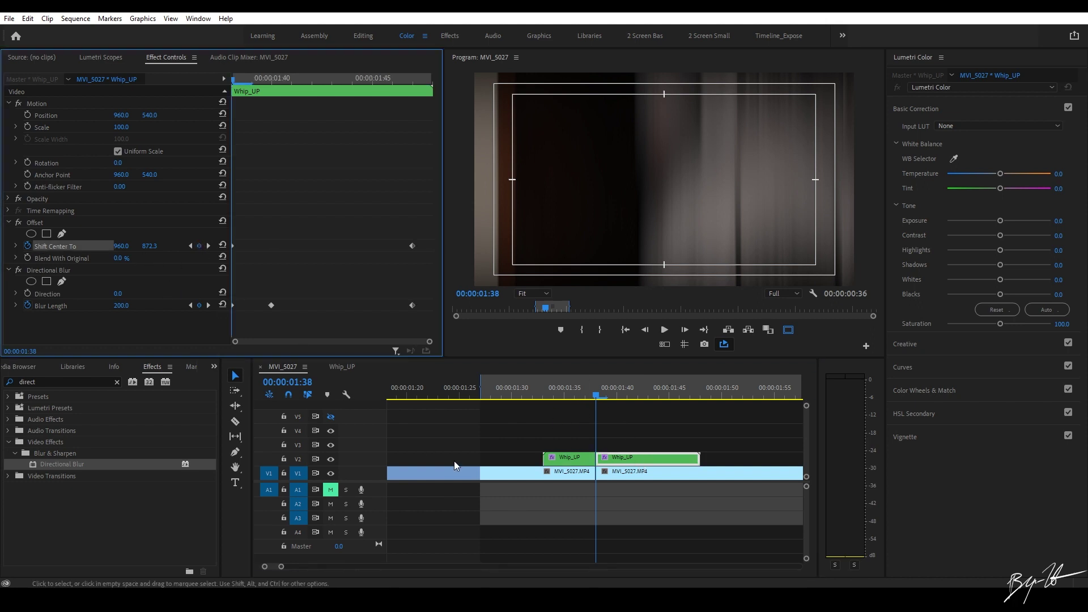
Step: On the first half of Whip_UP, apply Ease Out to the first Shift Center To keyframe and Ease In to the last one
{"action": "left_click", "coordinate": [572, 459]}
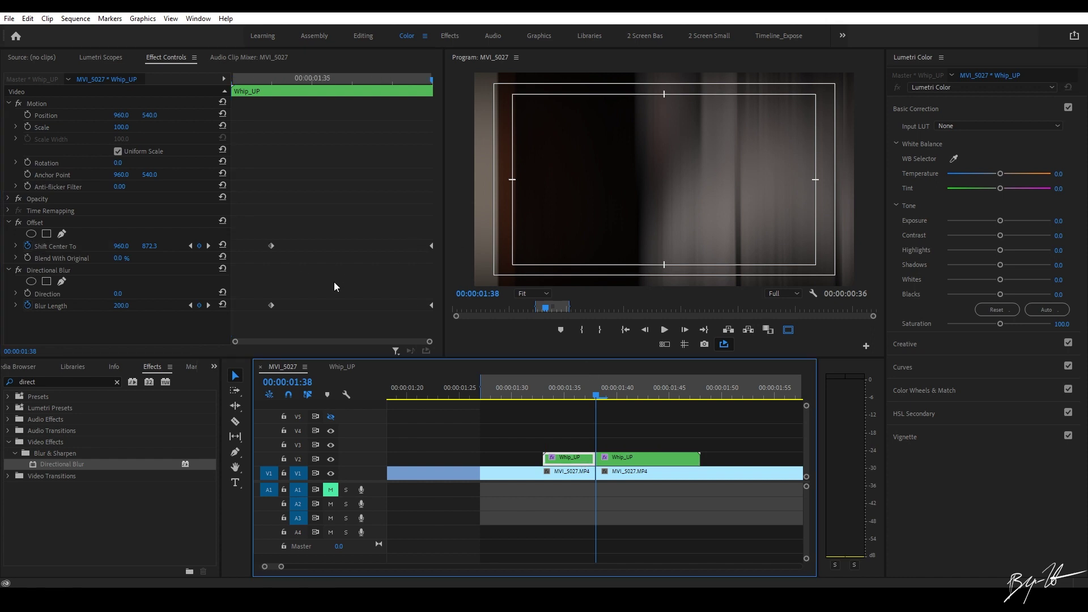
{"action": "left_click_drag", "start_coordinate": [431, 246], "coordinate": [419, 246]}
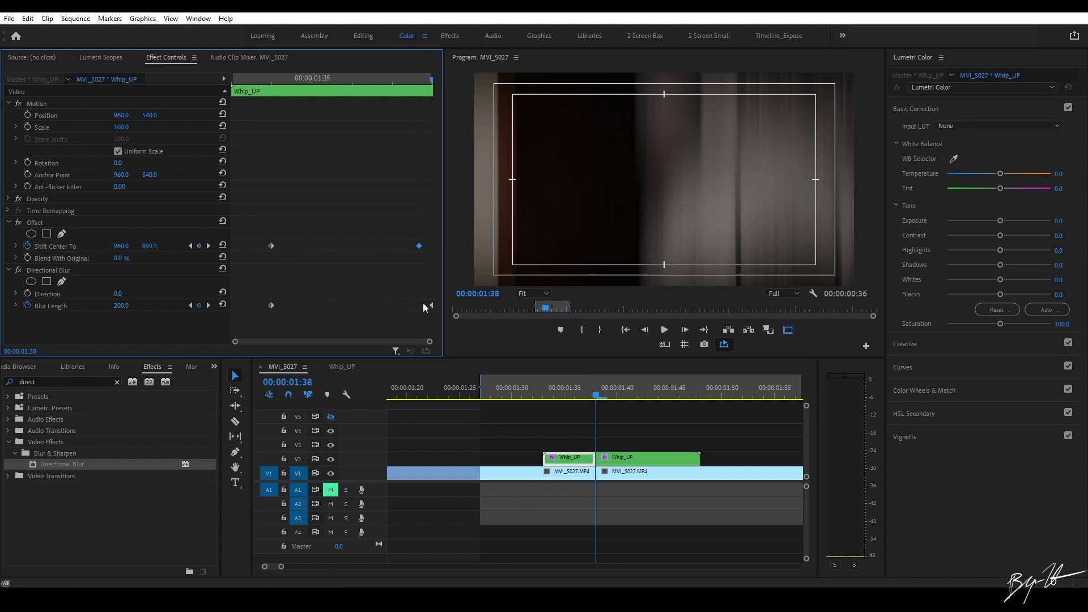
{"action": "left_click_drag", "start_coordinate": [250, 231], "coordinate": [286, 266]}
{"action": "right_click", "coordinate": [272, 246]}
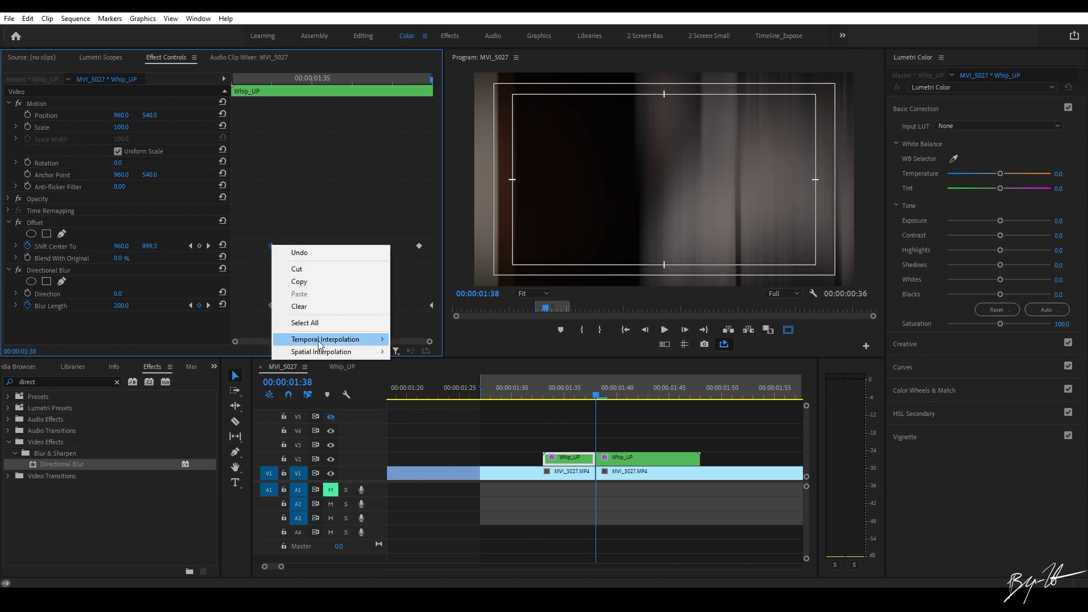
{"action": "mouse_move", "coordinate": [318, 341]}
{"action": "left_click", "coordinate": [478, 417]}
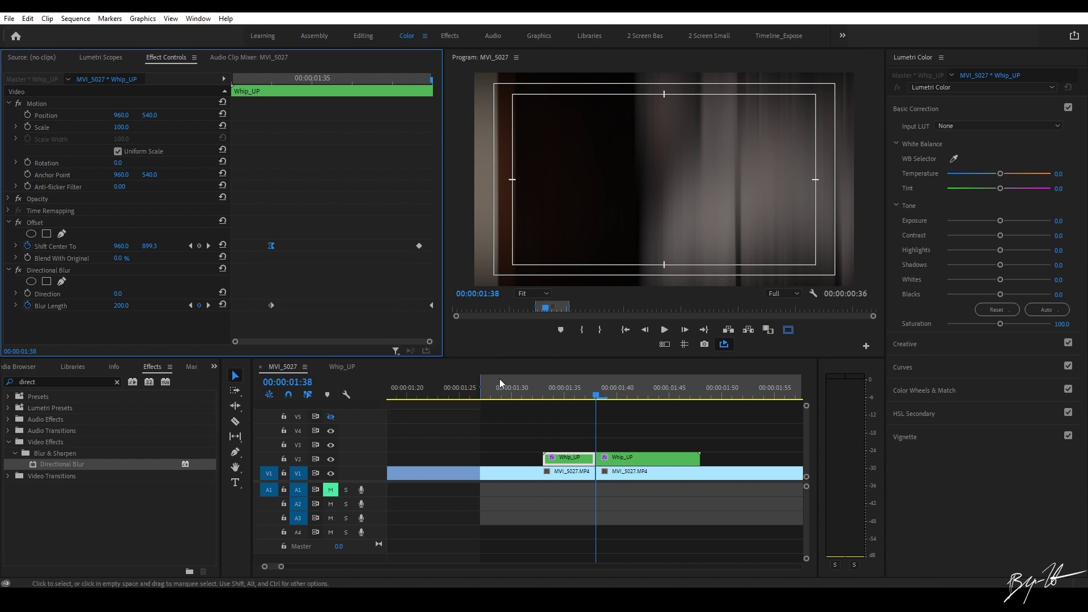
{"action": "left_click_drag", "start_coordinate": [407, 237], "coordinate": [431, 260]}
{"action": "right_click", "coordinate": [421, 244]}
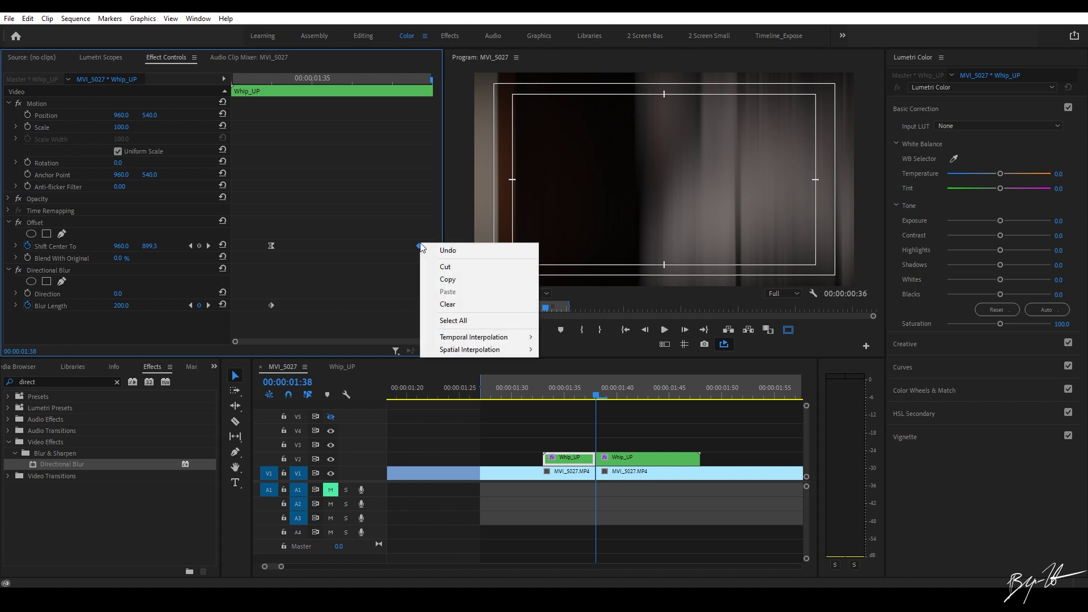
{"action": "mouse_move", "coordinate": [470, 340]}
{"action": "left_click", "coordinate": [567, 403]}
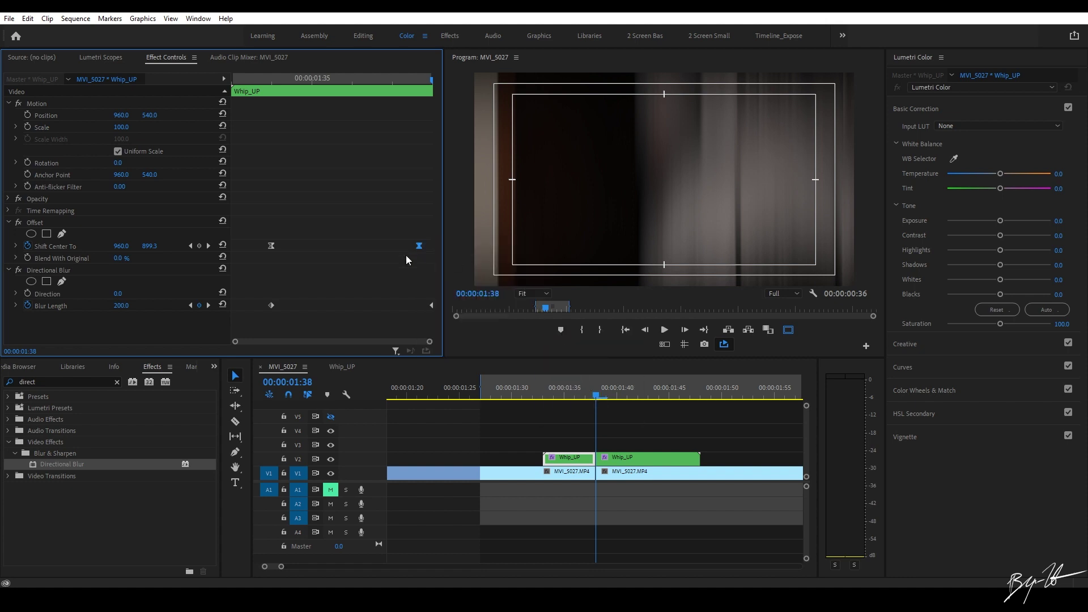
Step: Reshape the first half's Shift Center To velocity curve into a steep ramp toward the cut, with its last keyframe at the clip's end
{"action": "left_click", "coordinate": [16, 246]}
{"action": "left_click", "coordinate": [191, 246]}
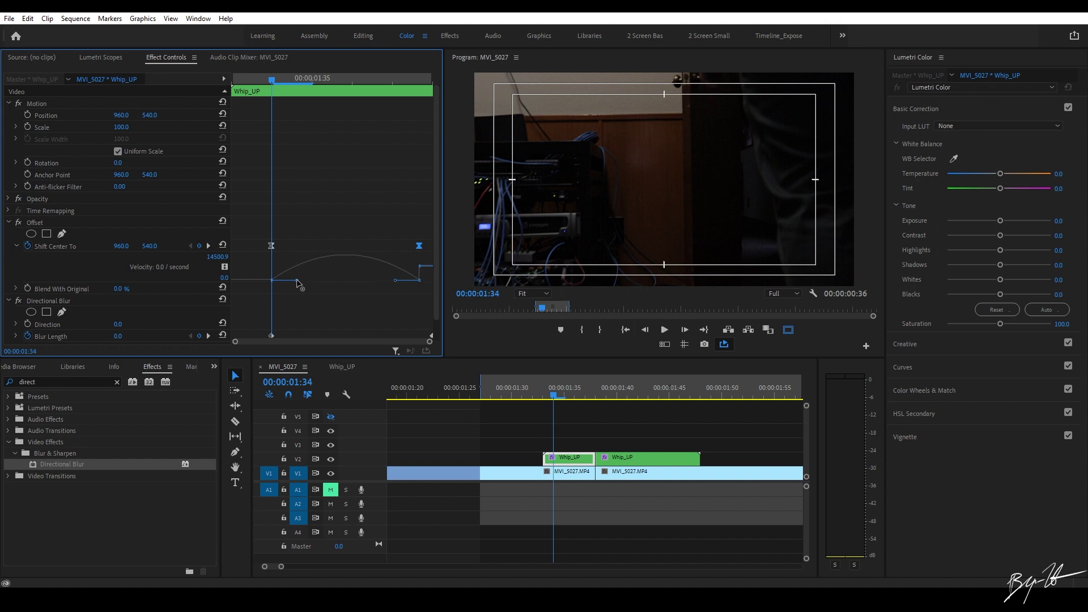
{"action": "left_click_drag", "start_coordinate": [296, 279], "coordinate": [427, 256]}
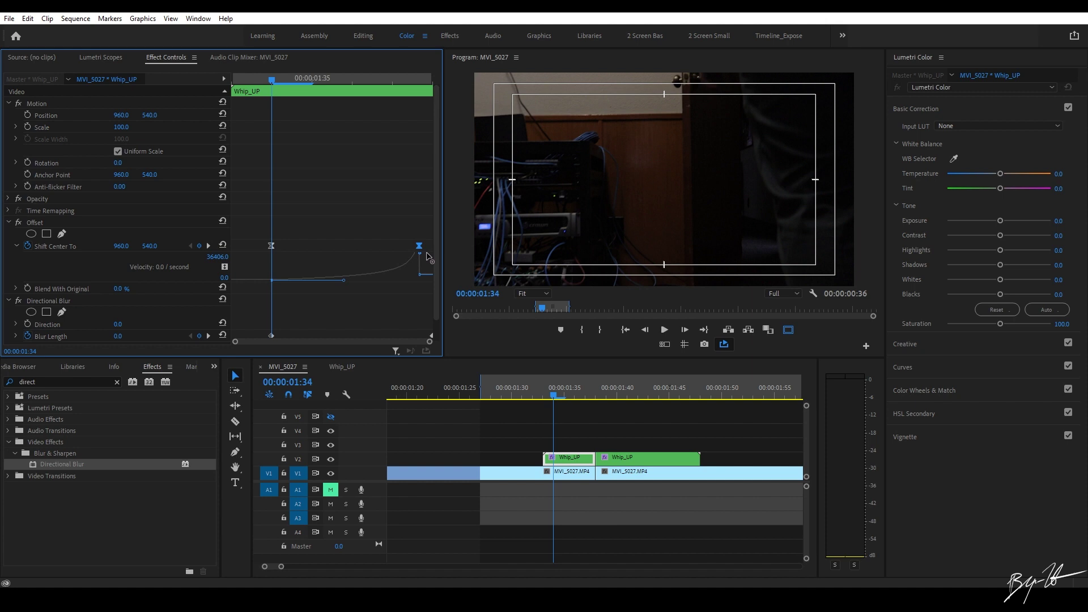
{"action": "left_click", "coordinate": [639, 442]}
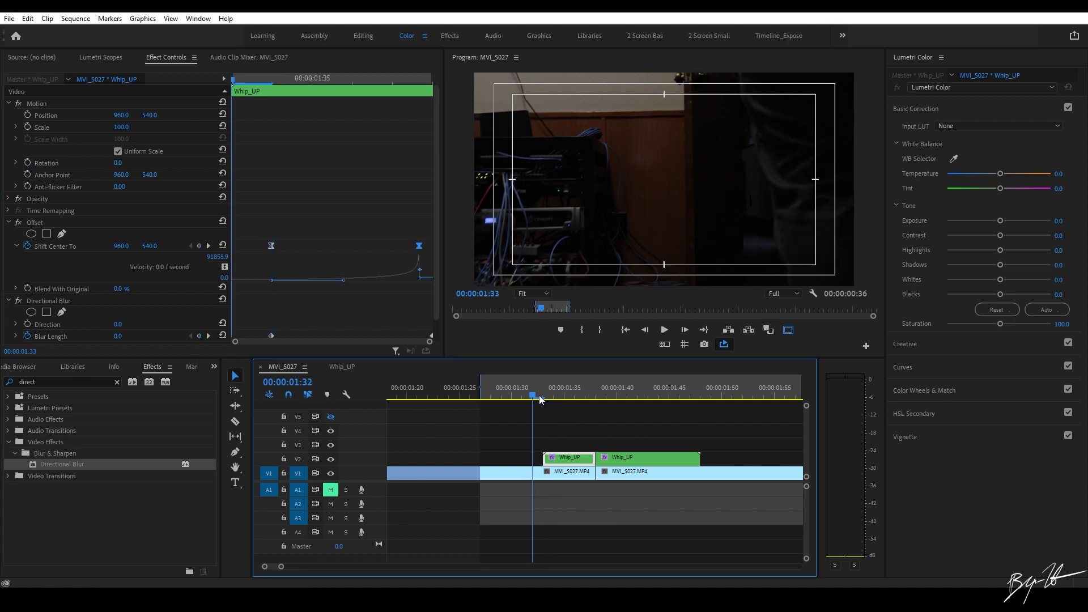
{"action": "left_click_drag", "start_coordinate": [555, 402], "coordinate": [577, 433]}
{"action": "left_click", "coordinate": [568, 457]}
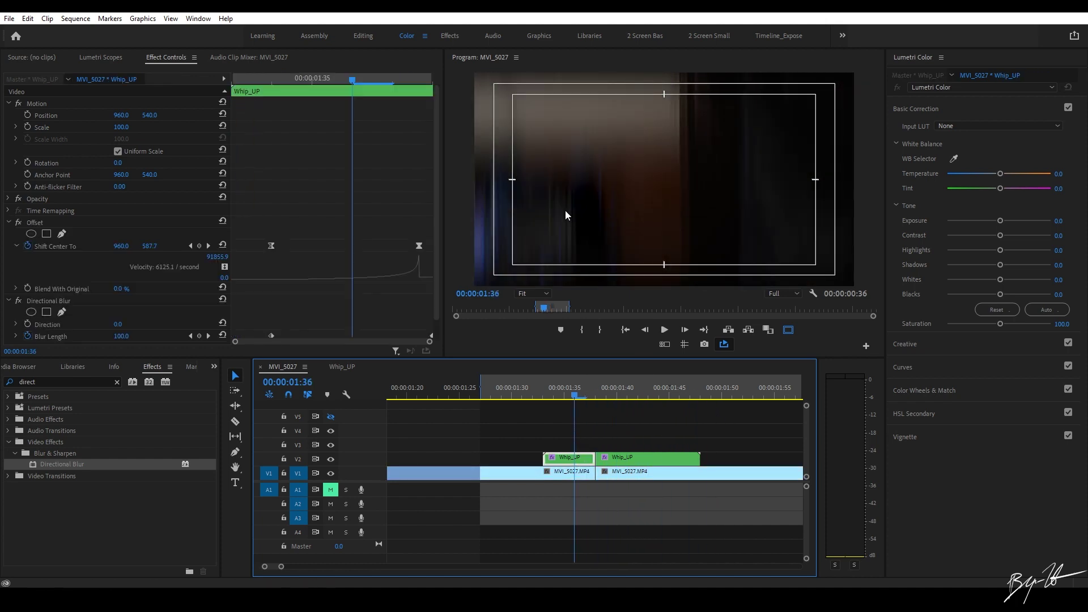
{"action": "left_click_drag", "start_coordinate": [418, 245], "coordinate": [434, 249]}
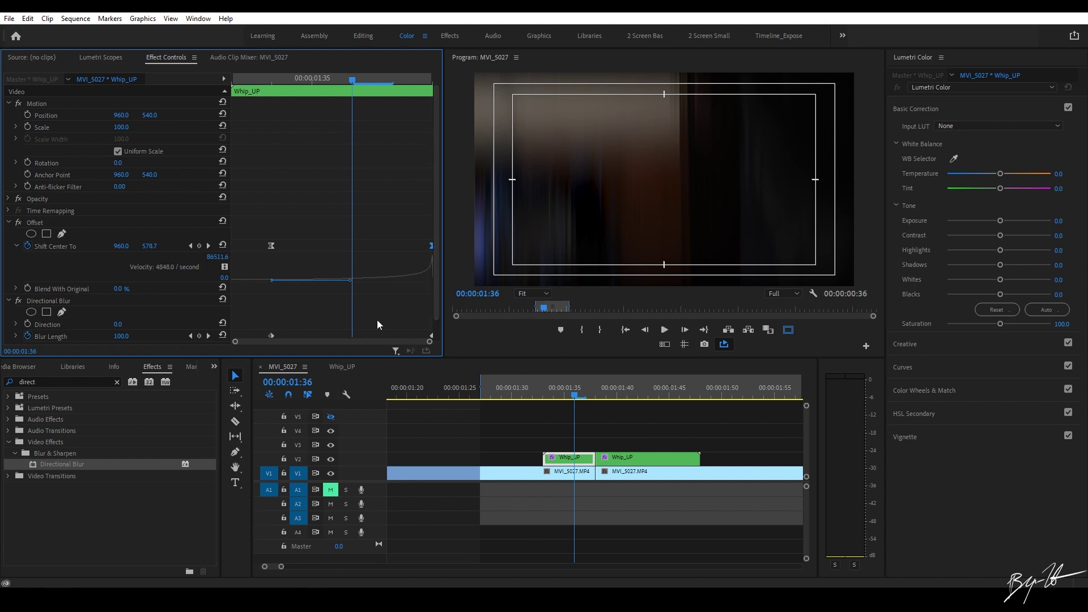
Step: On the first half of Whip_UP, apply Ease Out to the first Blur Length keyframe and Ease In to the last one
{"action": "scroll", "coordinate": [437, 221], "scroll_direction": "down", "scroll_amount": 1}
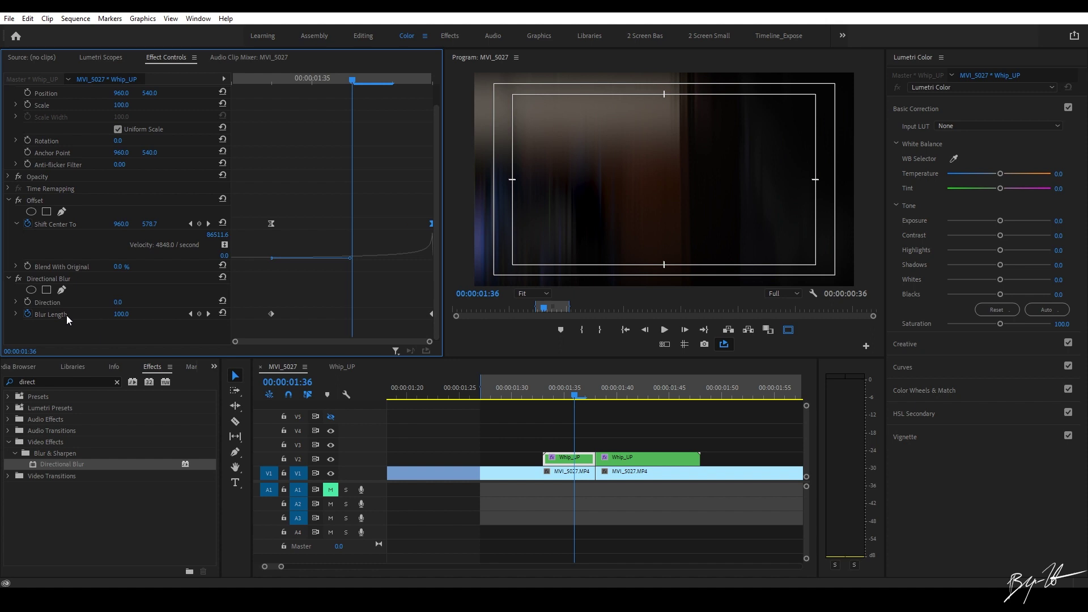
{"action": "left_click", "coordinate": [271, 313]}
{"action": "right_click", "coordinate": [271, 315]}
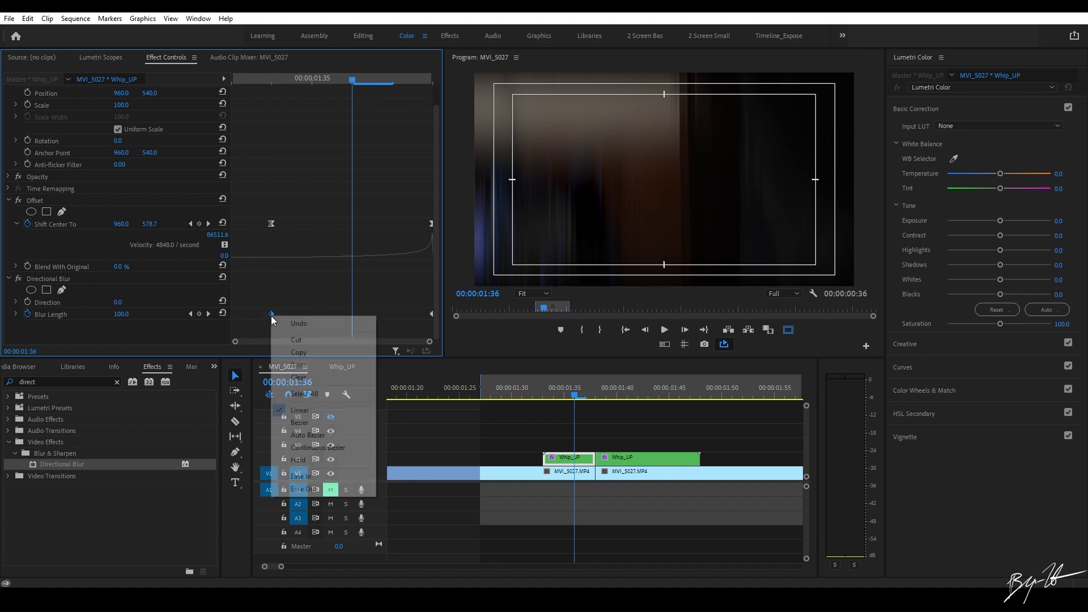
{"action": "left_click", "coordinate": [316, 476]}
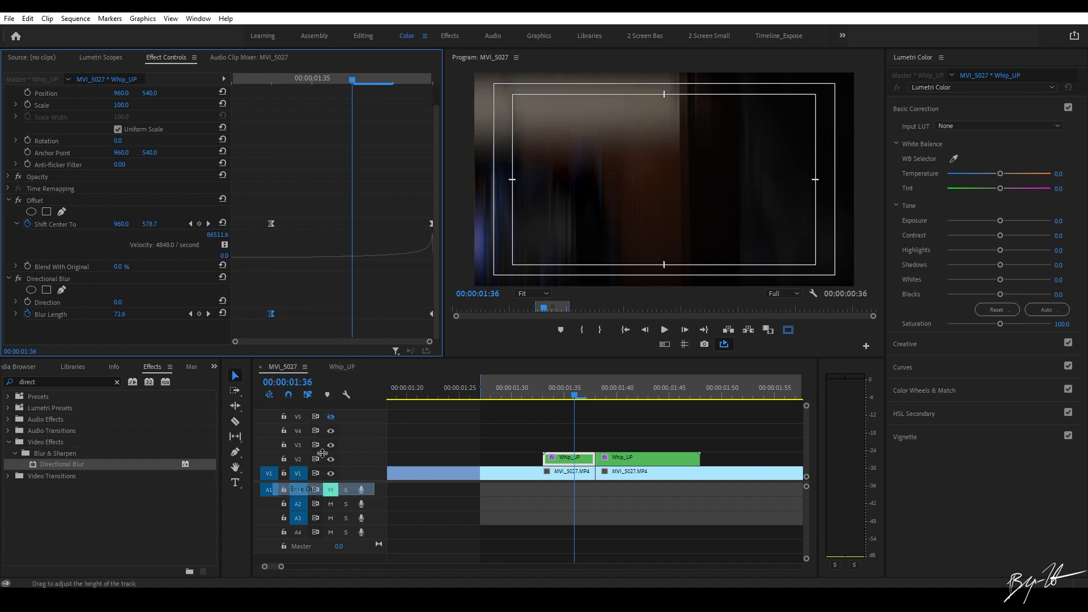
{"action": "right_click", "coordinate": [432, 315]}
{"action": "left_click", "coordinate": [471, 477]}
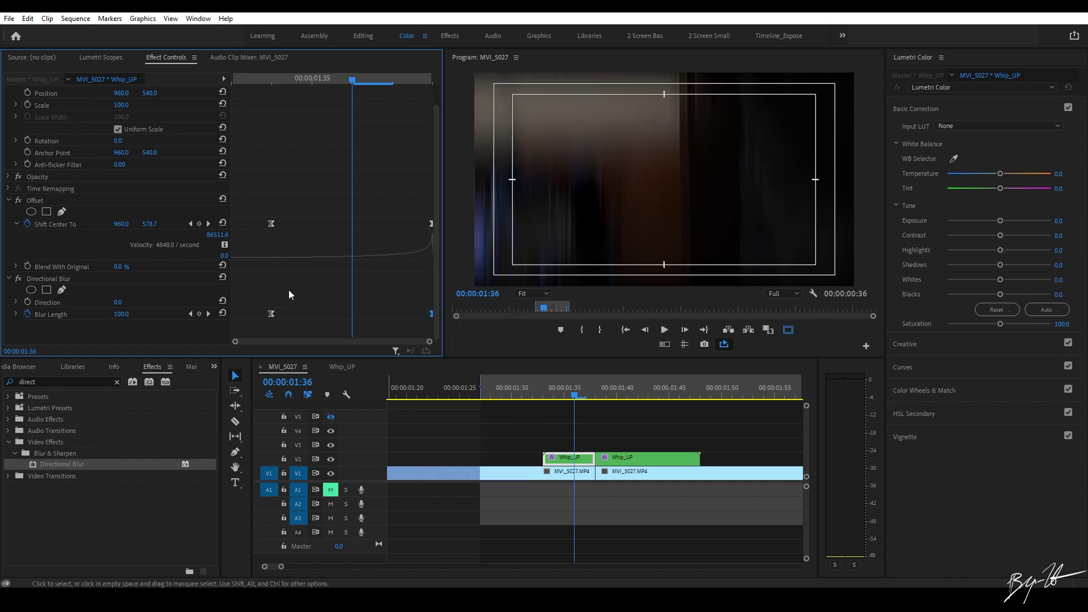
Step: Reshape the first half's Blur Length curve to rise slowly and steepen toward the cut, with its last keyframe at the clip's end
{"action": "left_click", "coordinate": [270, 81]}
{"action": "left_click", "coordinate": [16, 314]}
{"action": "left_click_drag", "start_coordinate": [438, 275], "coordinate": [447, 331]}
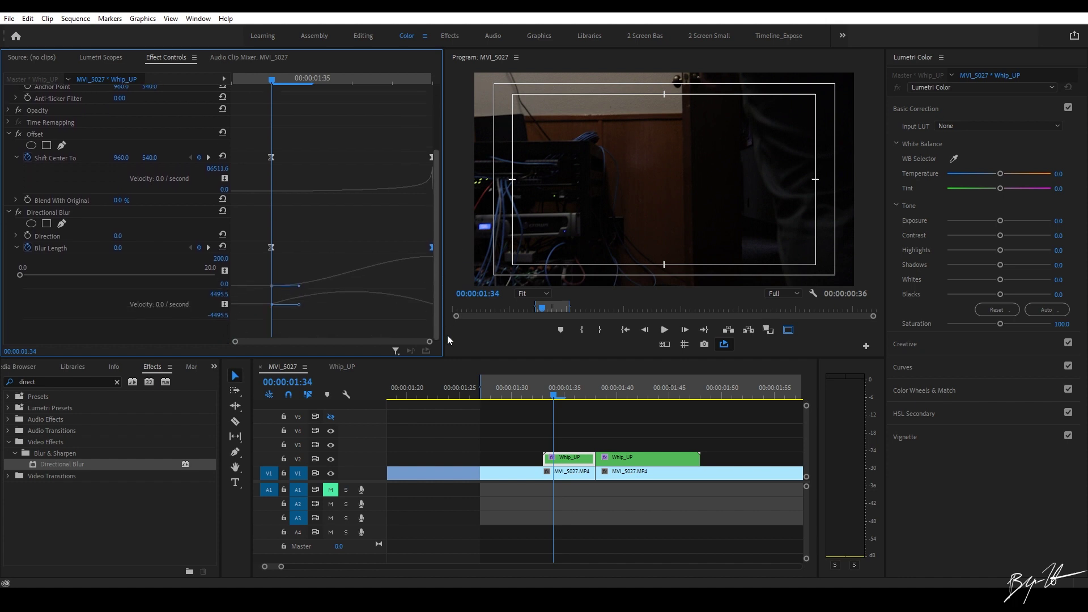
{"action": "left_click_drag", "start_coordinate": [299, 285], "coordinate": [371, 290]}
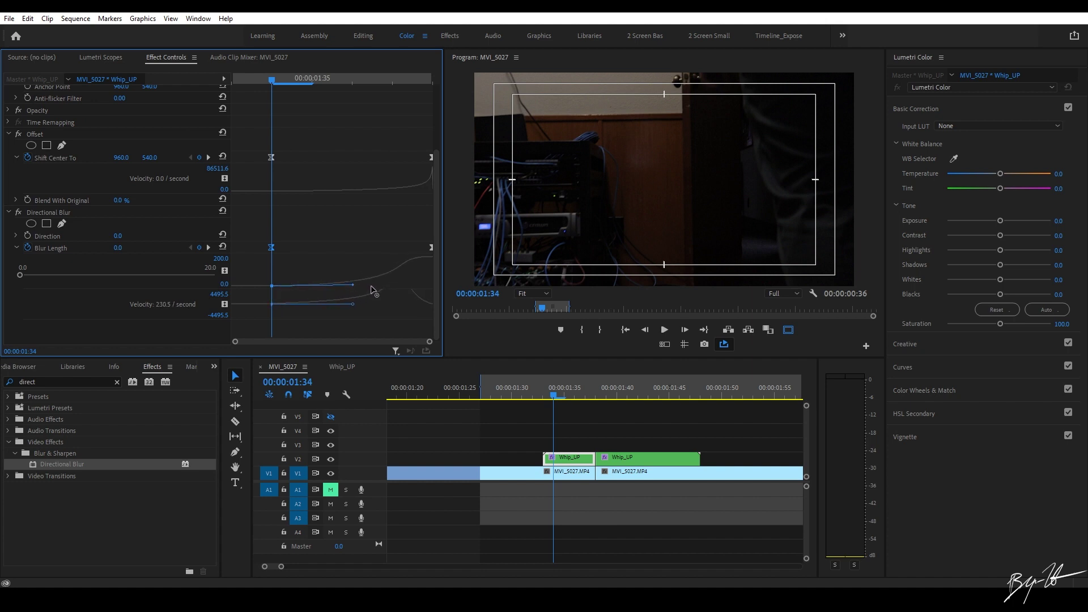
{"action": "left_click_drag", "start_coordinate": [431, 247], "coordinate": [420, 248]}
{"action": "left_click_drag", "start_coordinate": [395, 303], "coordinate": [429, 287]}
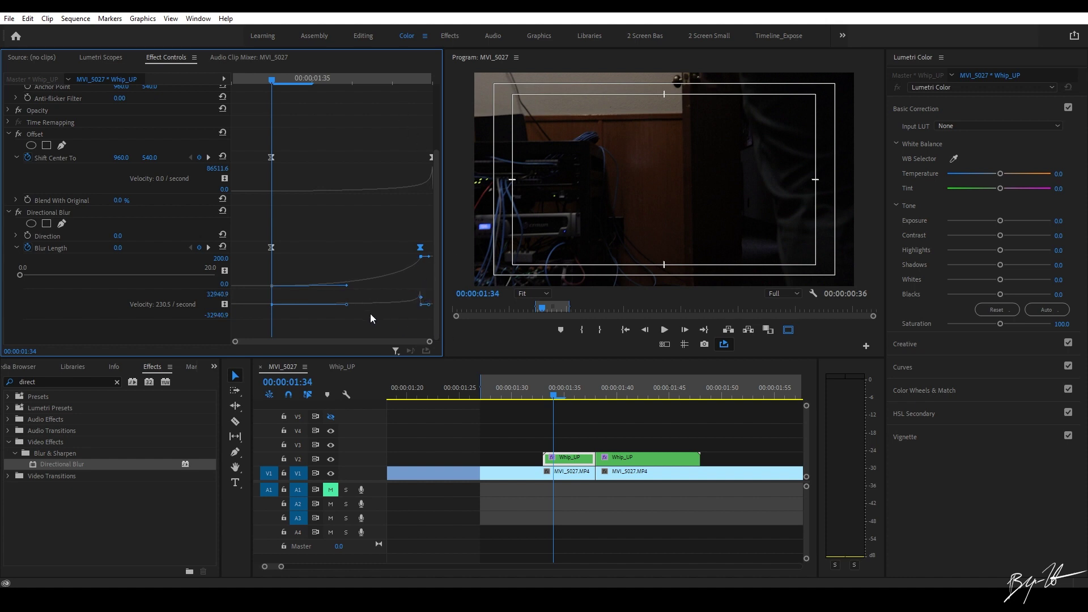
{"action": "left_click_drag", "start_coordinate": [424, 250], "coordinate": [432, 250]}
Step: Move the opening Shift Center To and Blur Length keyframes to the start of the first Whip_UP half and preview the movement across the cut
{"action": "left_click_drag", "start_coordinate": [249, 131], "coordinate": [234, 252]}
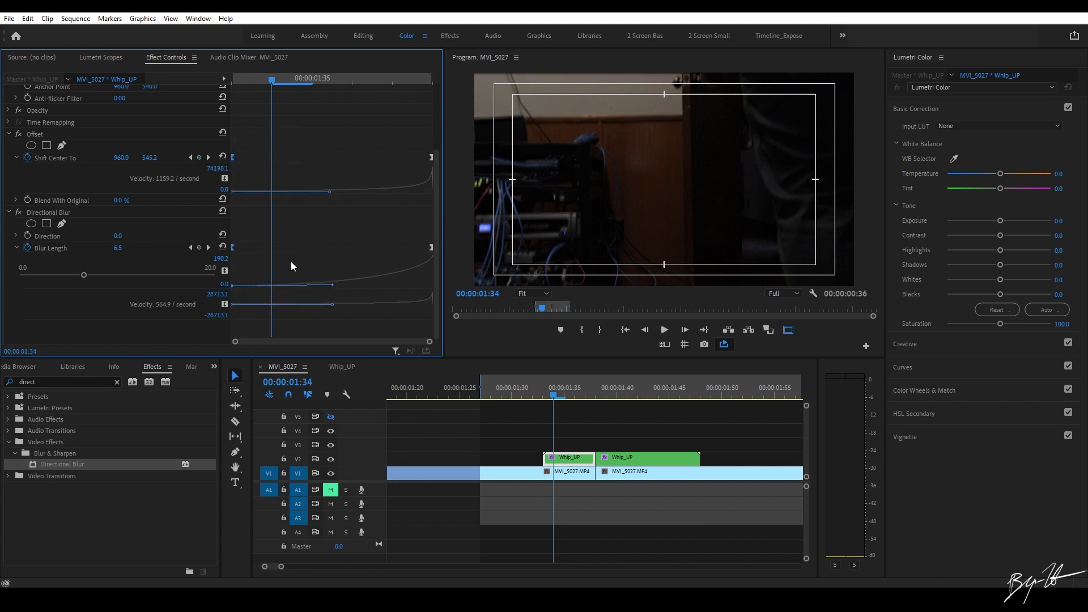
{"action": "left_click", "coordinate": [545, 398]}
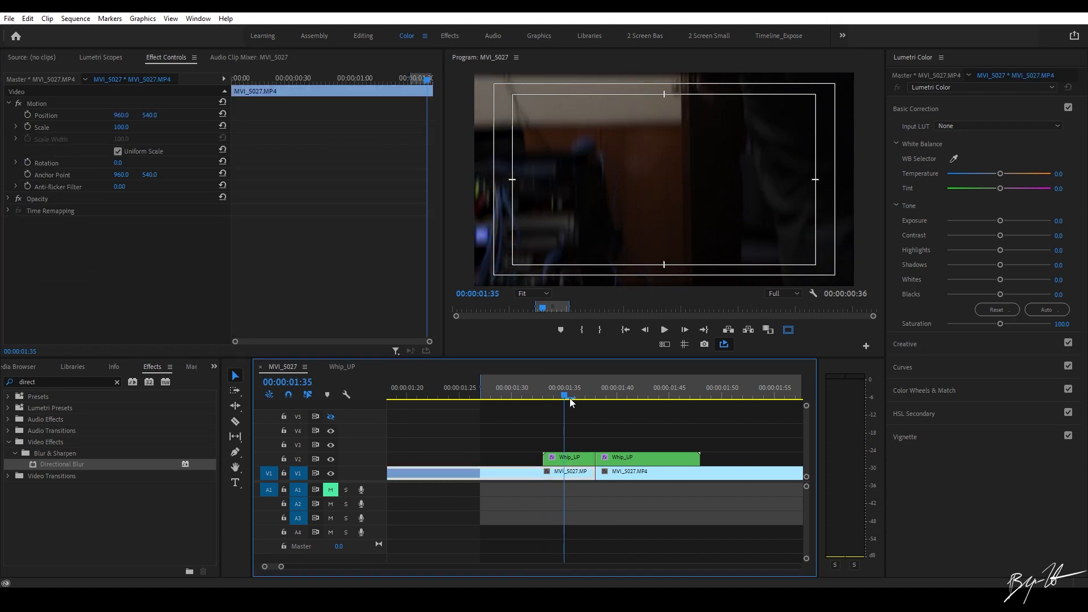
{"action": "left_click_drag", "start_coordinate": [549, 402], "coordinate": [637, 400]}
Step: On the second Whip_UP half, delete the first Blur Length keyframe and place the opening Shift Center To and remaining Blur Length keyframes at 00:00:01:39
{"action": "left_click", "coordinate": [657, 458]}
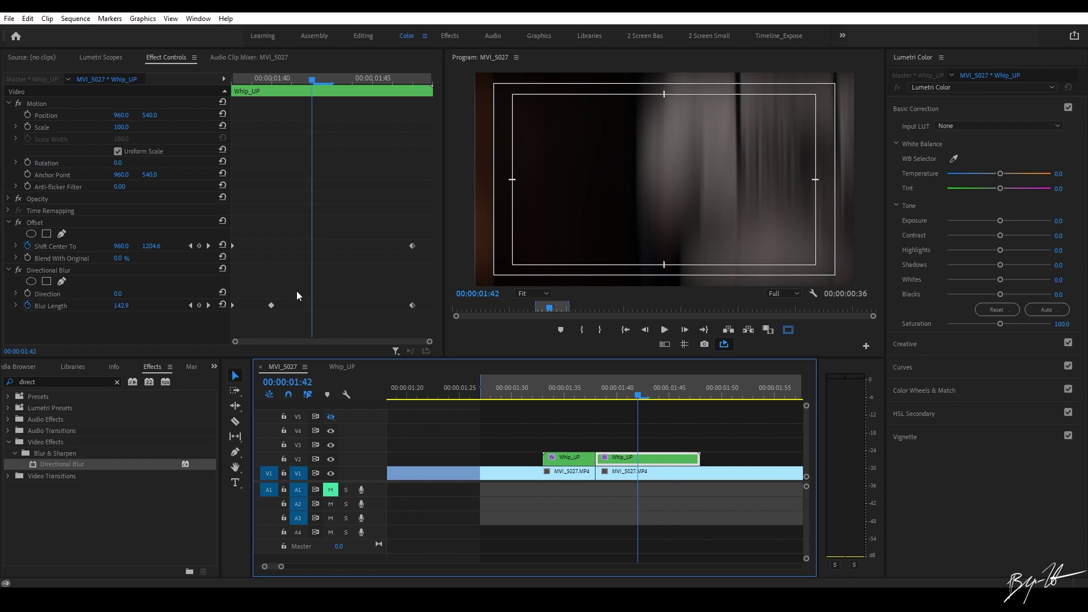
{"action": "left_click_drag", "start_coordinate": [235, 246], "coordinate": [240, 246]}
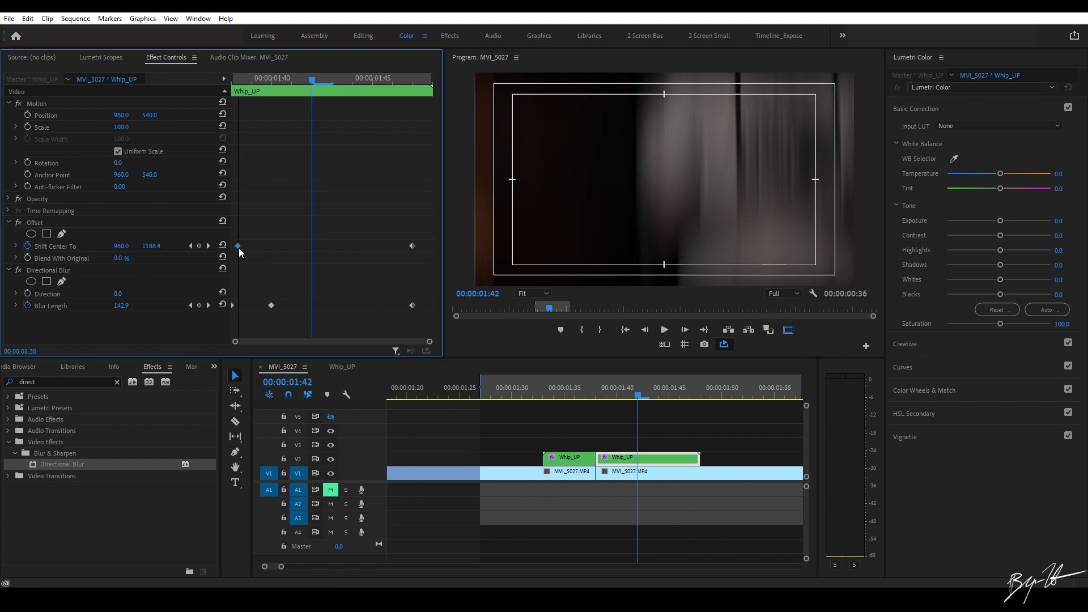
{"action": "left_click_drag", "start_coordinate": [233, 304], "coordinate": [240, 305]}
{"action": "left_click", "coordinate": [272, 80]}
{"action": "left_click_drag", "start_coordinate": [273, 81], "coordinate": [254, 104]}
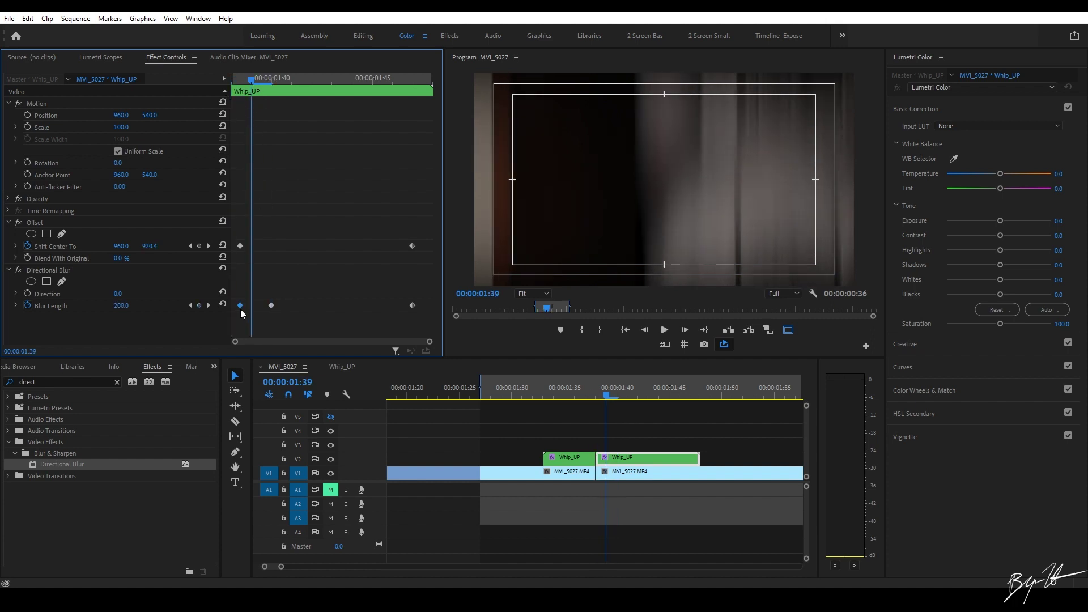
{"action": "key", "text": "Delete"}
{"action": "left_click_drag", "start_coordinate": [272, 306], "coordinate": [241, 308]}
{"action": "left_click", "coordinate": [239, 82]}
{"action": "left_click_drag", "start_coordinate": [239, 86], "coordinate": [251, 88]}
{"action": "left_click_drag", "start_coordinate": [240, 247], "coordinate": [253, 246]}
{"action": "left_click_drag", "start_coordinate": [243, 306], "coordinate": [249, 305]}
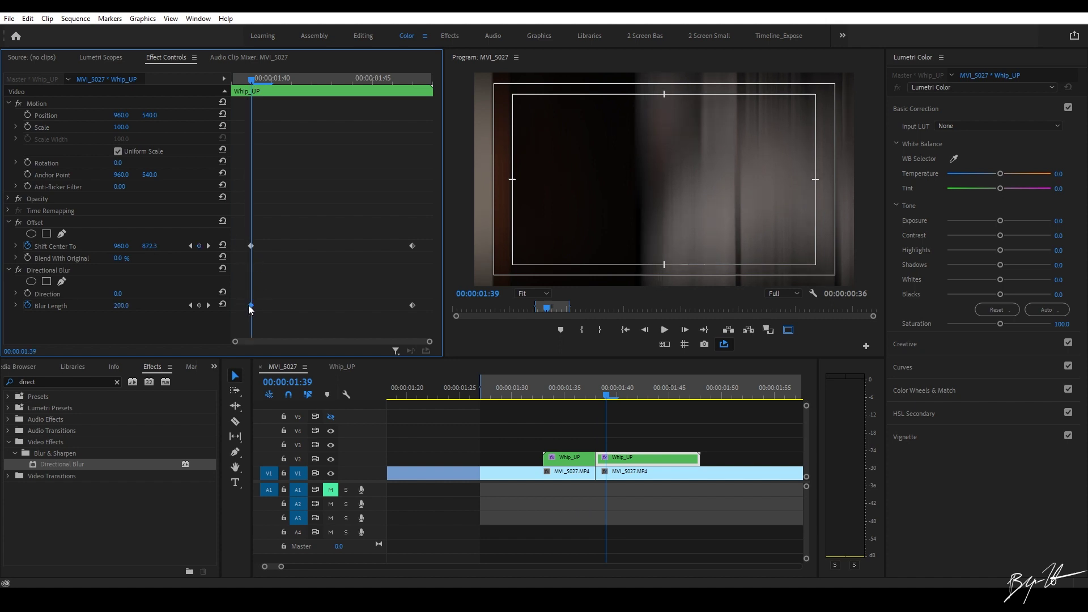
Step: On the second half of Whip_UP, apply Ease Out to the first Shift Center To keyframe and Ease In to the last one
{"action": "right_click", "coordinate": [252, 247]}
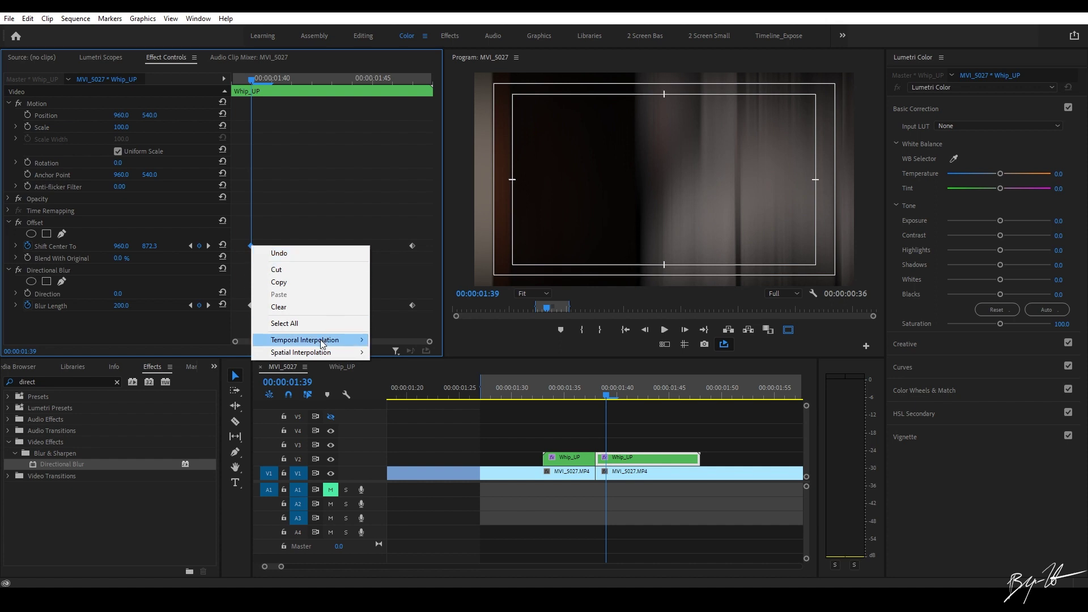
{"action": "mouse_move", "coordinate": [323, 340]}
{"action": "left_click", "coordinate": [431, 419]}
{"action": "right_click", "coordinate": [411, 245]}
{"action": "mouse_move", "coordinate": [488, 339]}
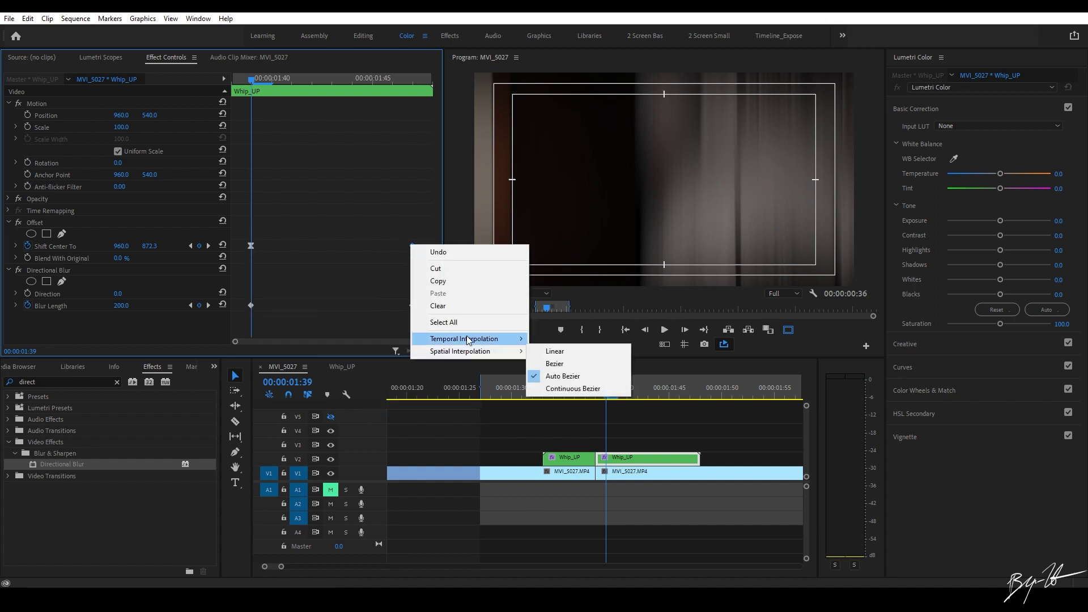
{"action": "left_click", "coordinate": [568, 405]}
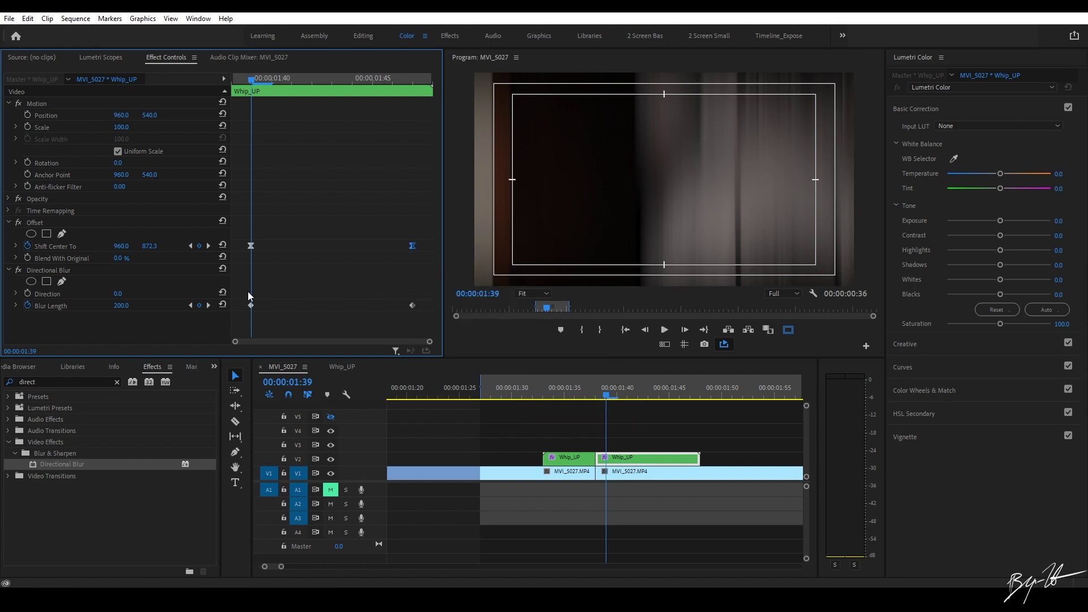
Step: Reshape the second half's Shift Center To velocity to start fast and taper off, and move its two keyframes to the clip's start and end
{"action": "left_click", "coordinate": [17, 246]}
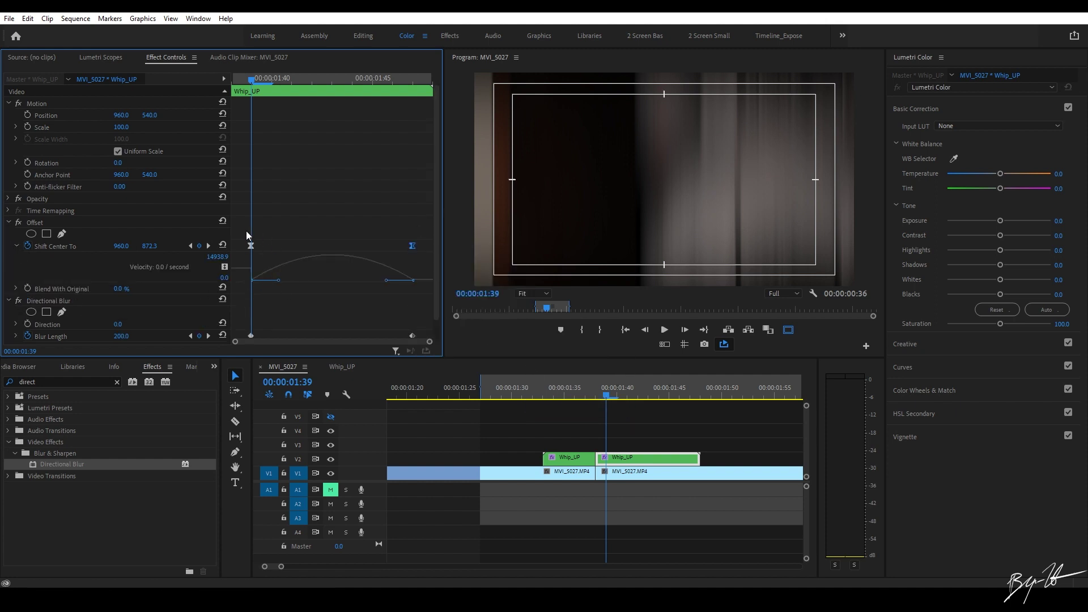
{"action": "left_click", "coordinate": [254, 281]}
{"action": "left_click_drag", "start_coordinate": [279, 281], "coordinate": [263, 256]}
{"action": "left_click_drag", "start_coordinate": [385, 280], "coordinate": [343, 279]}
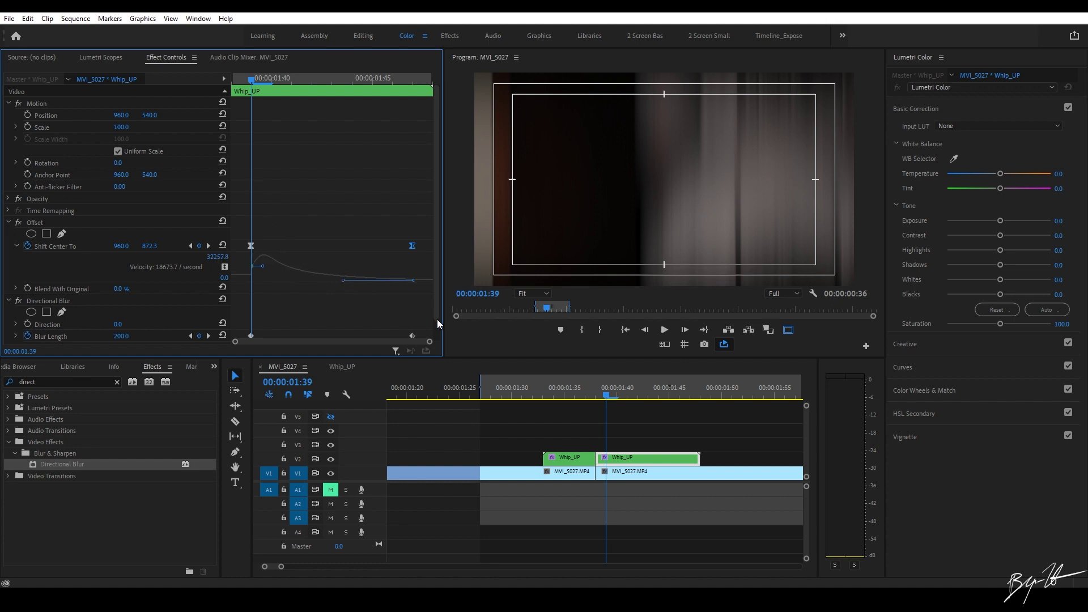
{"action": "scroll", "coordinate": [437, 323], "scroll_direction": "down", "scroll_amount": 1}
{"action": "left_click_drag", "start_coordinate": [257, 247], "coordinate": [233, 226]}
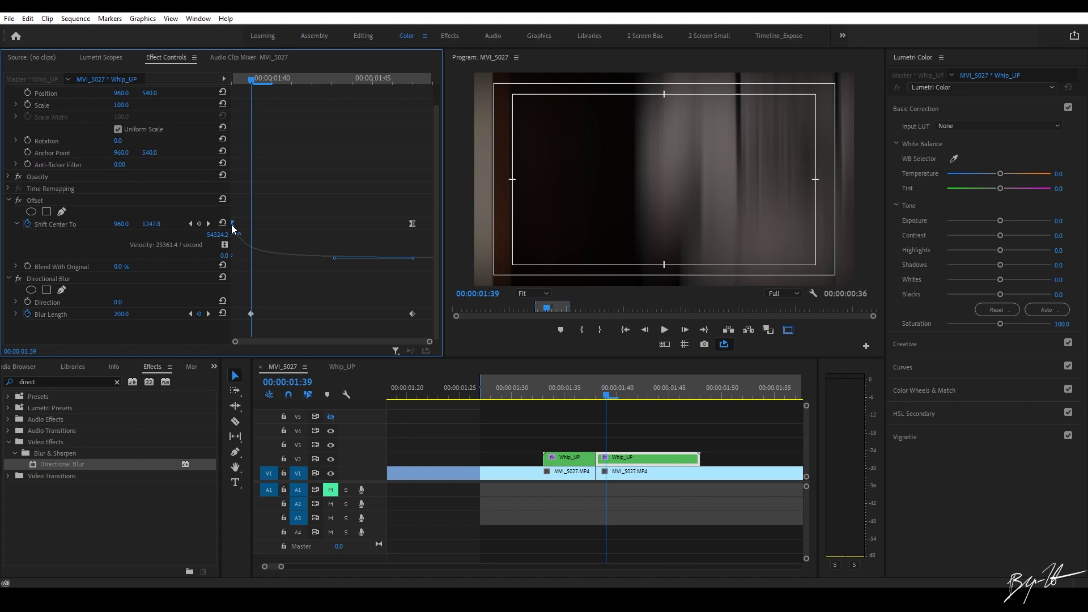
{"action": "left_click_drag", "start_coordinate": [412, 225], "coordinate": [445, 225]}
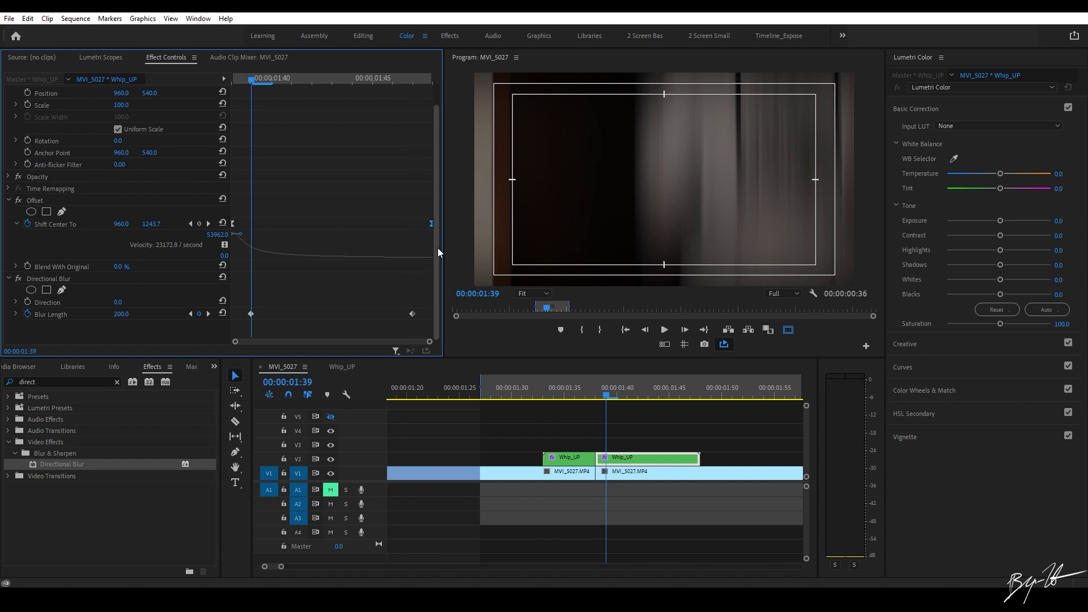
Step: On the second half of Whip_UP, apply Ease Out to the first Blur Length keyframe and Ease In to the last one
{"action": "right_click", "coordinate": [250, 315]}
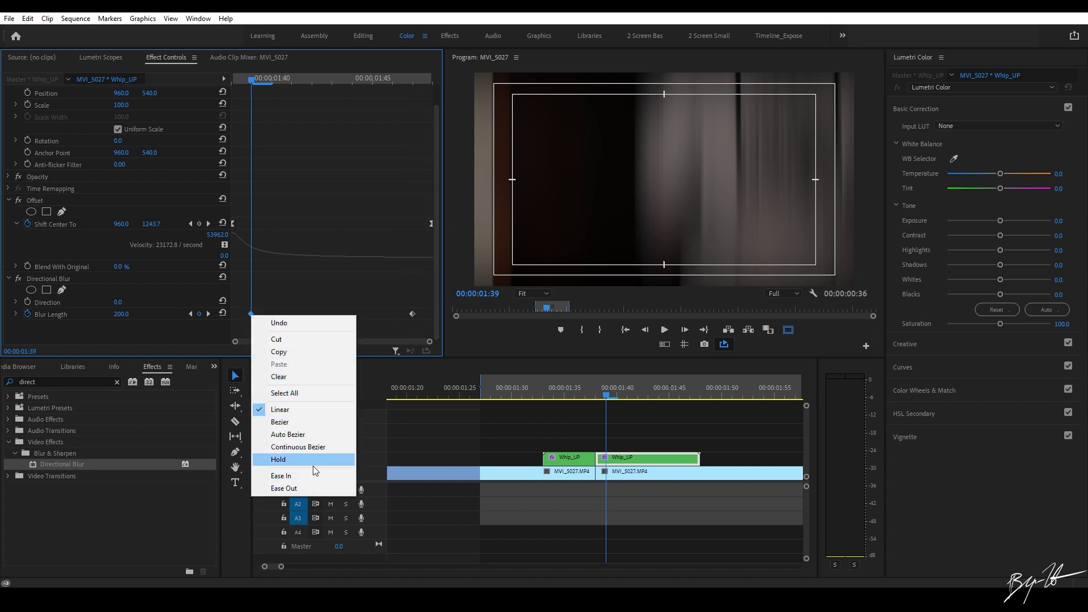
{"action": "left_click", "coordinate": [305, 489]}
{"action": "right_click", "coordinate": [413, 314]}
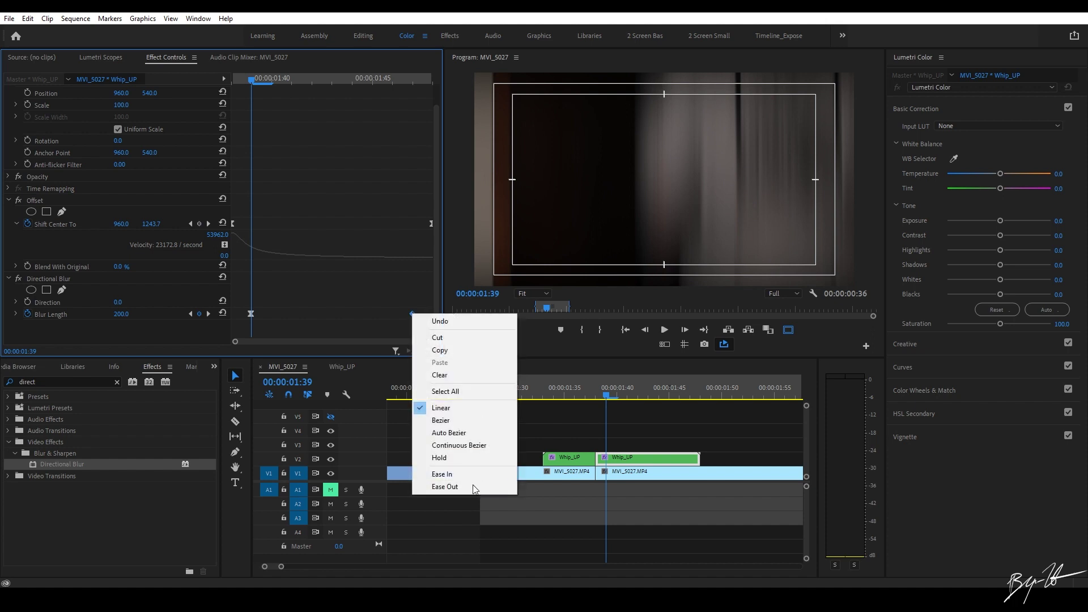
{"action": "left_click", "coordinate": [463, 479]}
Step: Reshape the second half's Blur Length curve to fall off steeply after the first keyframe and taper into the last, and preview the transition
{"action": "left_click", "coordinate": [17, 314]}
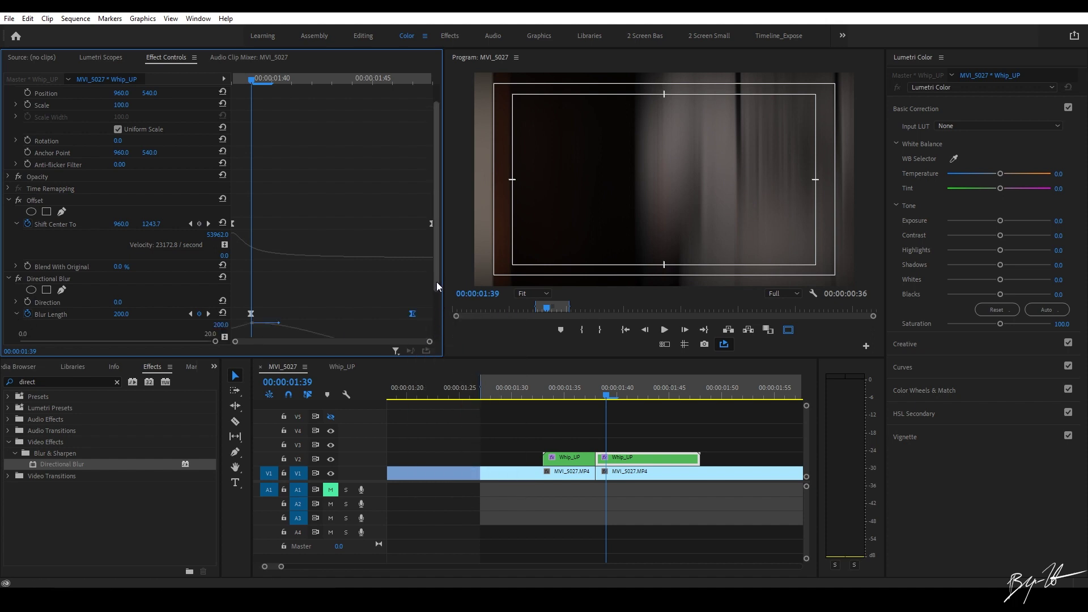
{"action": "left_click_drag", "start_coordinate": [436, 281], "coordinate": [437, 342]}
{"action": "left_click_drag", "start_coordinate": [388, 286], "coordinate": [355, 287]}
{"action": "mouse_move", "coordinate": [280, 308]}
{"action": "left_mouse_down"}
{"action": "mouse_move", "coordinate": [268, 290]}
{"action": "mouse_move", "coordinate": [272, 310]}
{"action": "left_mouse_up"}
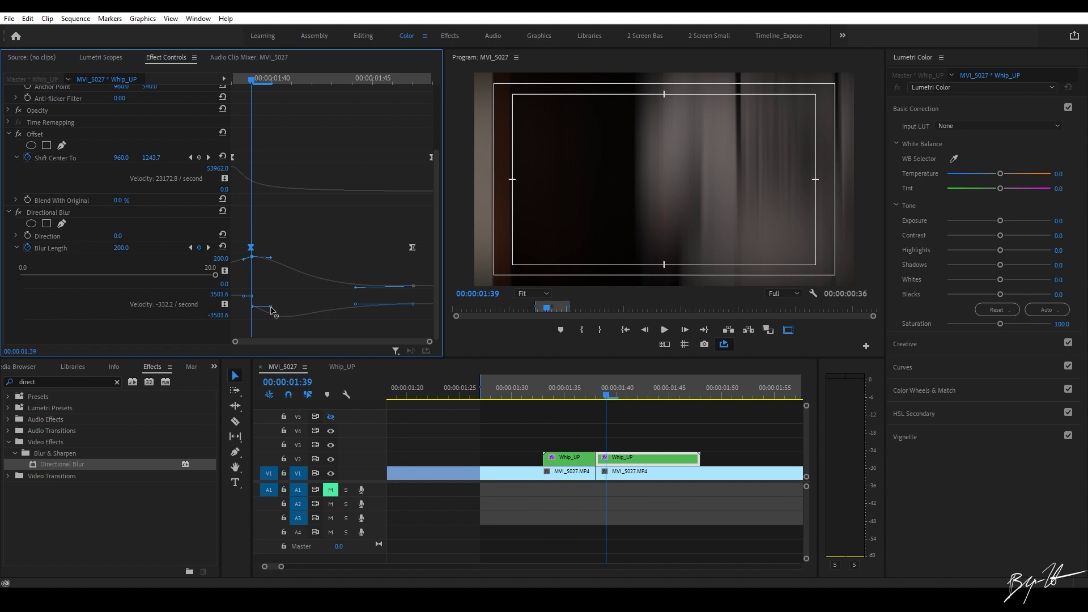
{"action": "left_click_drag", "start_coordinate": [272, 259], "coordinate": [295, 309]}
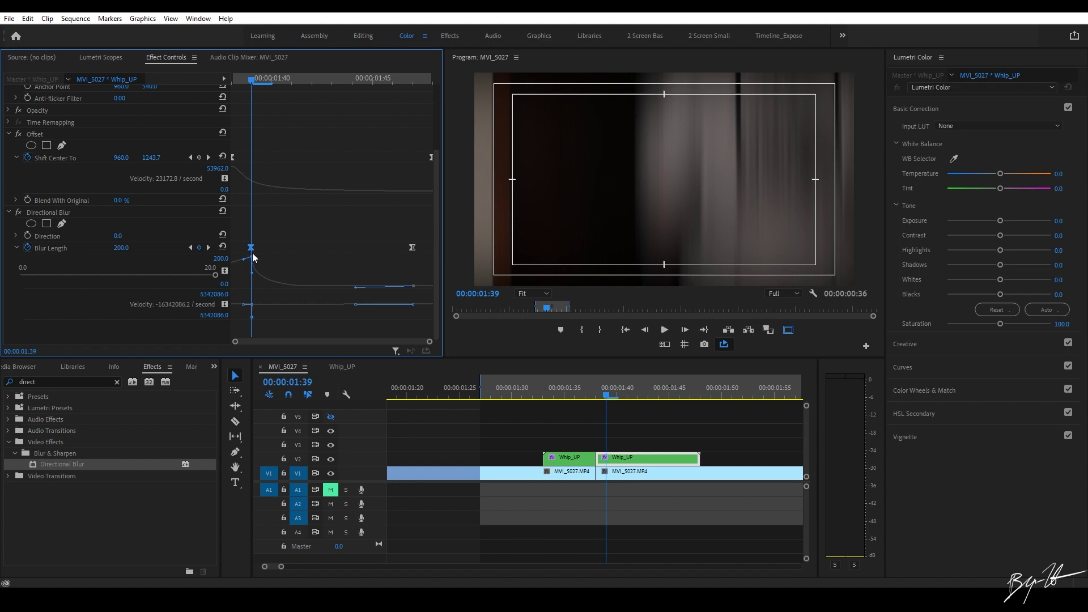
{"action": "mouse_move", "coordinate": [355, 288]}
{"action": "left_mouse_down"}
{"action": "mouse_move", "coordinate": [340, 286]}
{"action": "mouse_move", "coordinate": [355, 285]}
{"action": "left_mouse_up"}
{"action": "left_click_drag", "start_coordinate": [607, 393], "coordinate": [680, 407]}
{"action": "left_click", "coordinate": [672, 460]}
{"action": "left_click_drag", "start_coordinate": [537, 389], "coordinate": [679, 426]}
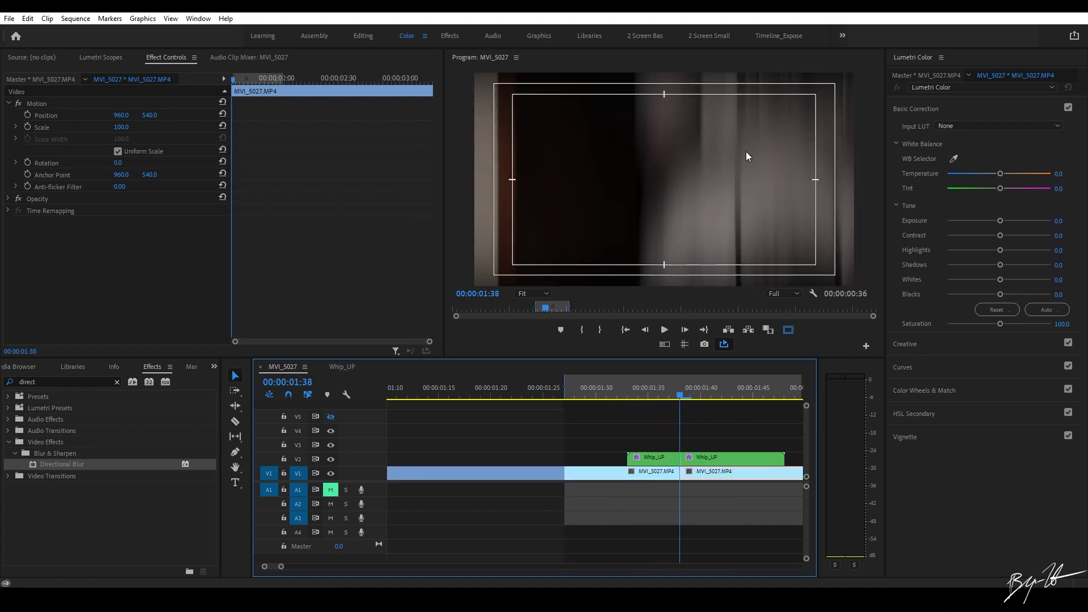
Step: Place the project's Adjustment Layer on V3 above both Whip_UP clips and cut away the excess so it spans exactly the same length
{"action": "left_click", "coordinate": [707, 458]}
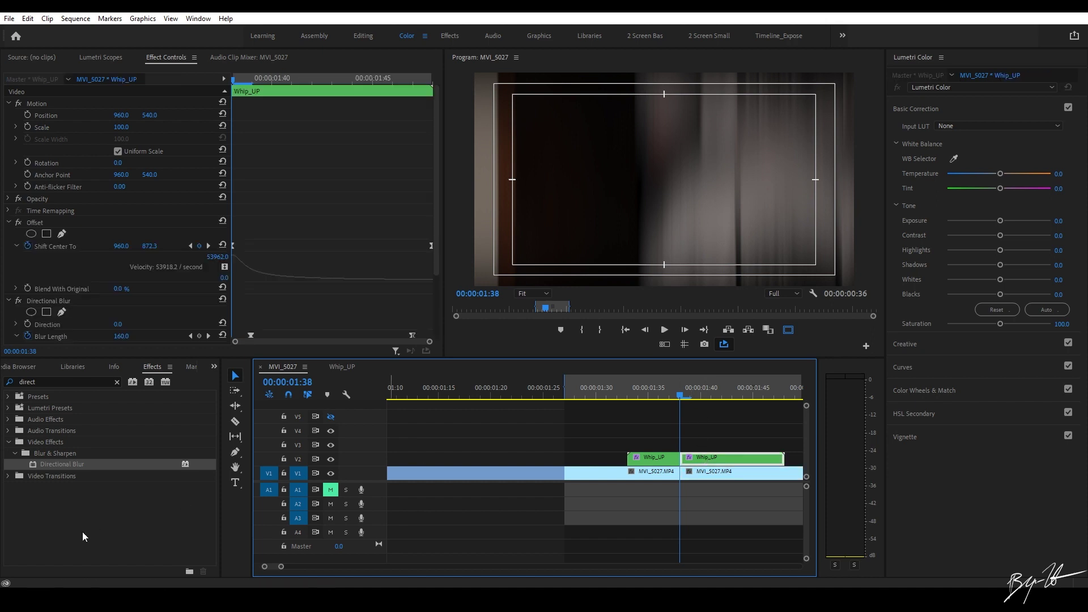
{"action": "left_click", "coordinate": [85, 536]}
{"action": "left_click", "coordinate": [212, 367]}
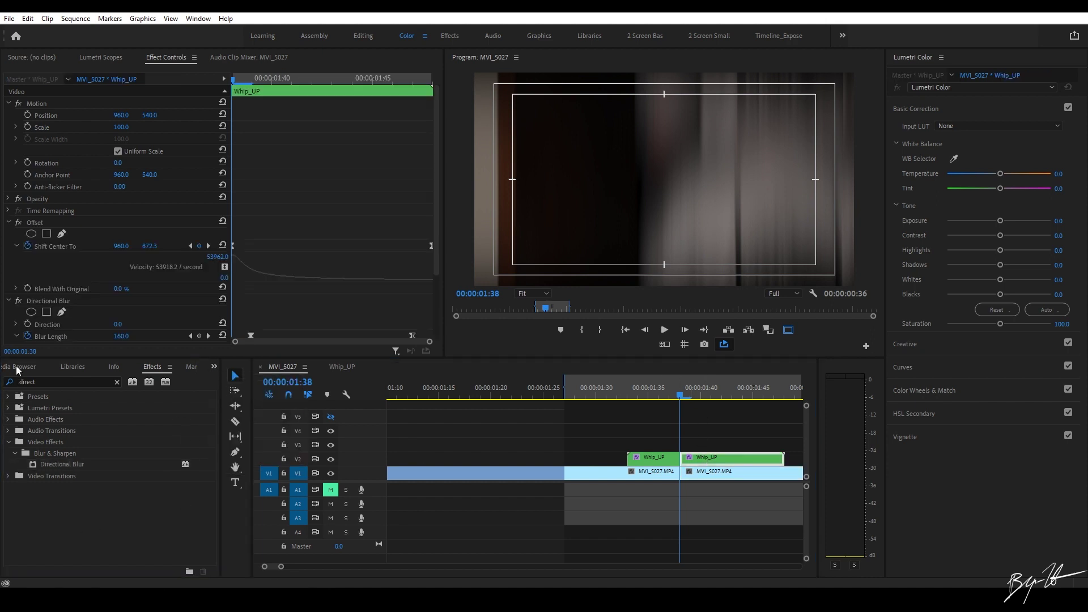
{"action": "left_click", "coordinate": [254, 405]}
{"action": "left_click", "coordinate": [214, 367]}
{"action": "left_click", "coordinate": [243, 380]}
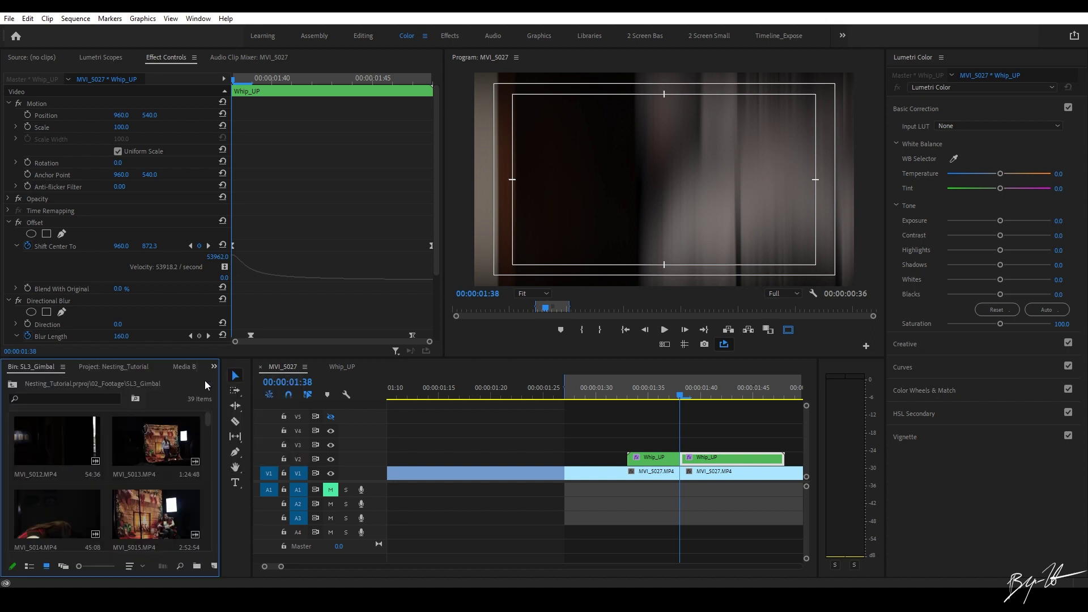
{"action": "left_click", "coordinate": [214, 367]}
{"action": "left_click", "coordinate": [234, 394]}
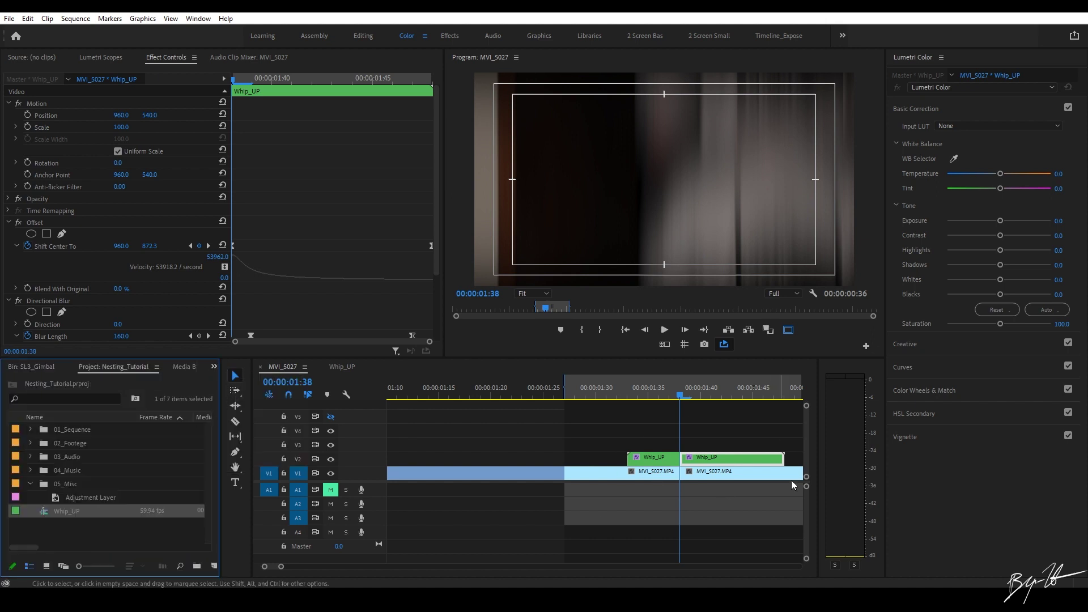
{"action": "left_click_drag", "start_coordinate": [91, 498], "coordinate": [630, 445]}
{"action": "key", "text": "c"}
{"action": "left_click", "coordinate": [785, 448]}
{"action": "key", "text": "v"}
{"action": "left_click", "coordinate": [794, 444]}
{"action": "key", "text": "Delete"}
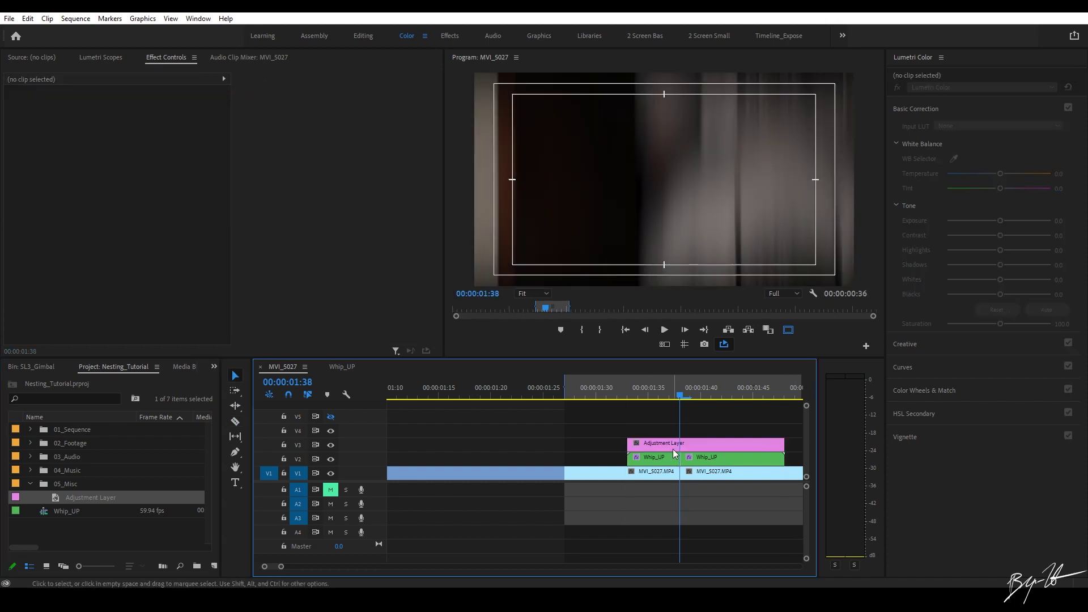
Step: Apply the Directional Blur effect to the Adjustment Layer on V3, with the playhead at 00:00:01:40
{"action": "left_click", "coordinate": [672, 445]}
{"action": "mouse_move", "coordinate": [678, 397]}
{"action": "left_mouse_down"}
{"action": "mouse_move", "coordinate": [712, 397]}
{"action": "mouse_move", "coordinate": [659, 396]}
{"action": "left_mouse_up"}
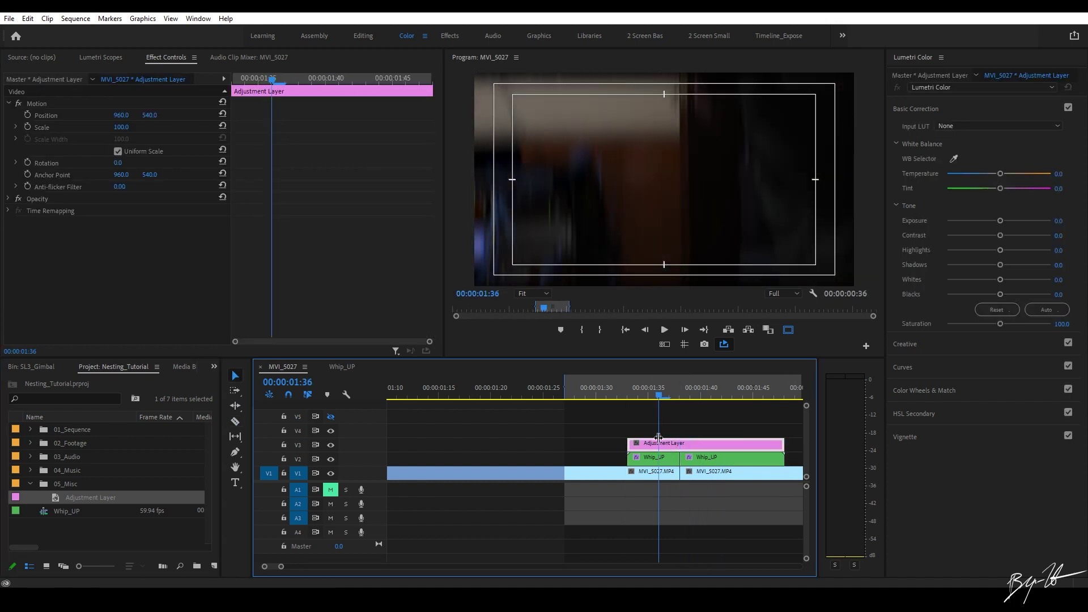
{"action": "left_click", "coordinate": [680, 397]}
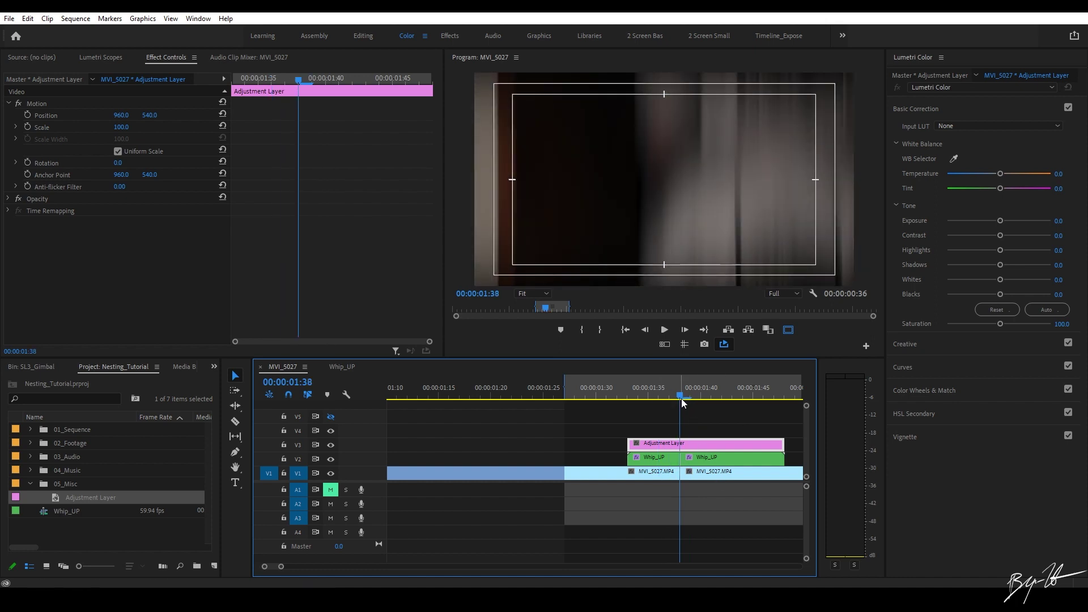
{"action": "key", "text": "Right"}
{"action": "key", "text": "Right"}
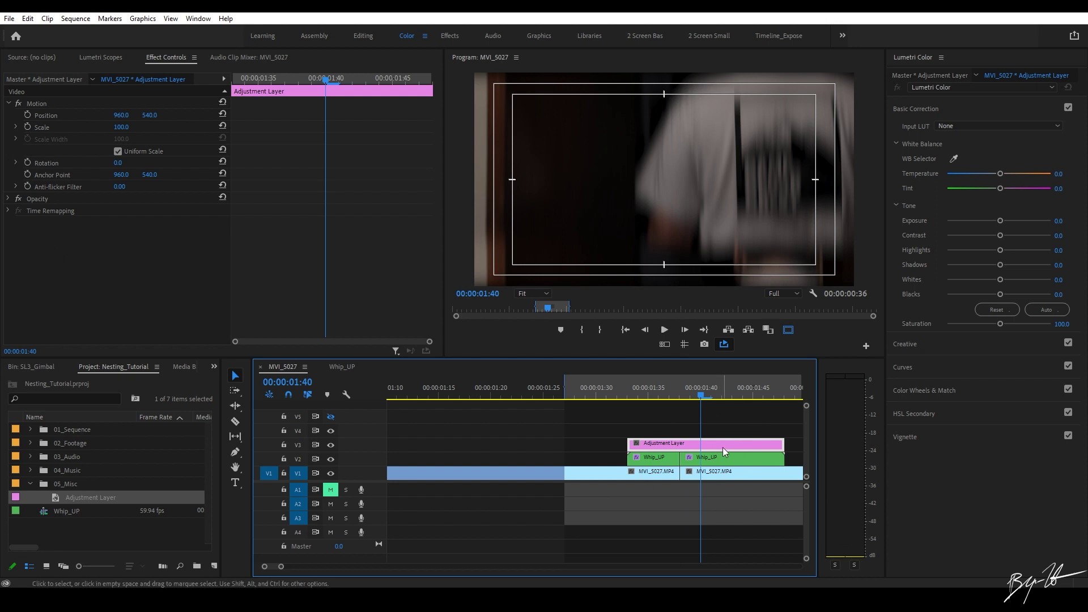
{"action": "left_click", "coordinate": [77, 390]}
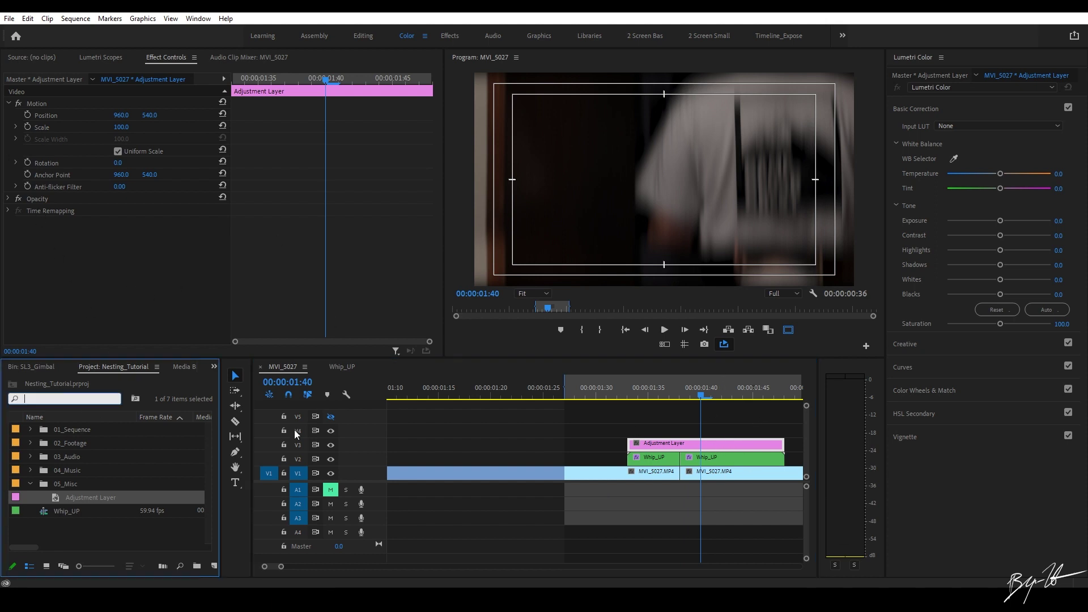
{"action": "left_click", "coordinate": [213, 366]}
{"action": "left_click", "coordinate": [98, 398]}
{"action": "left_click", "coordinate": [214, 366]}
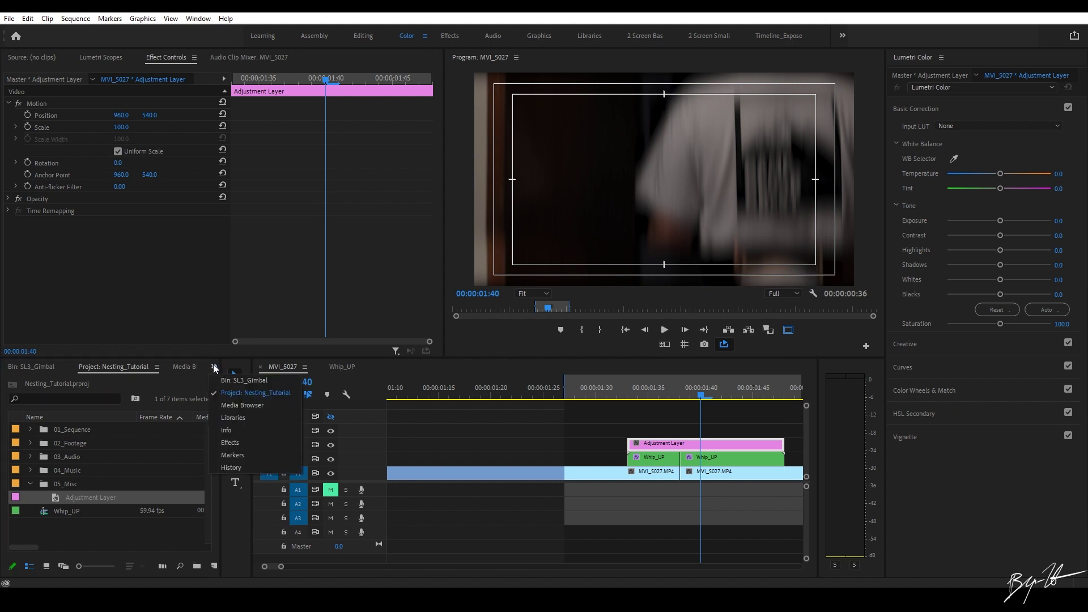
{"action": "left_click", "coordinate": [250, 445]}
{"action": "type", "text": "direction"}
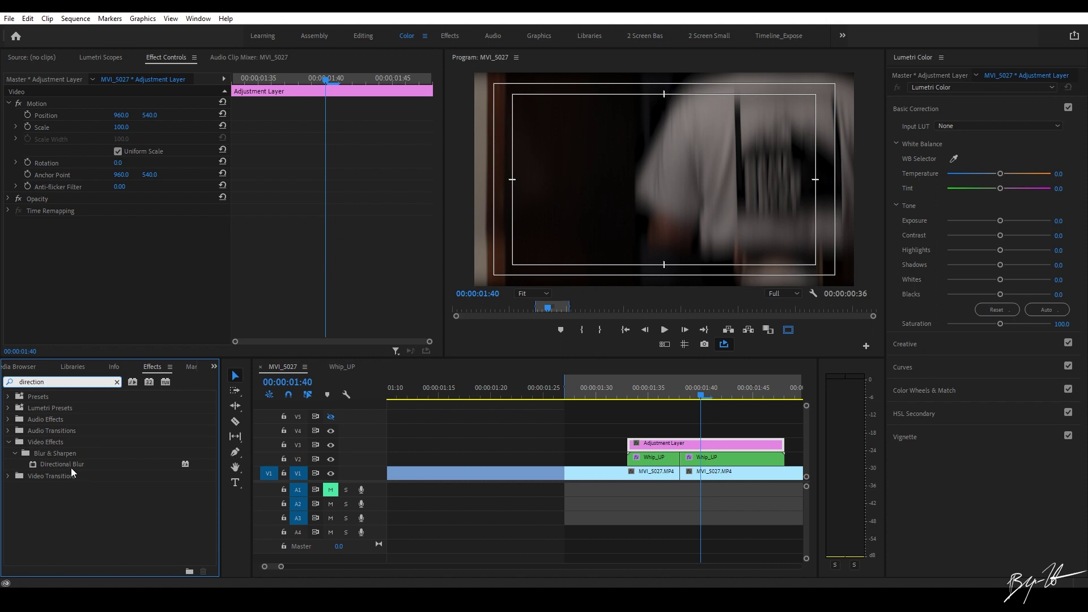
{"action": "left_click_drag", "start_coordinate": [71, 468], "coordinate": [728, 449]}
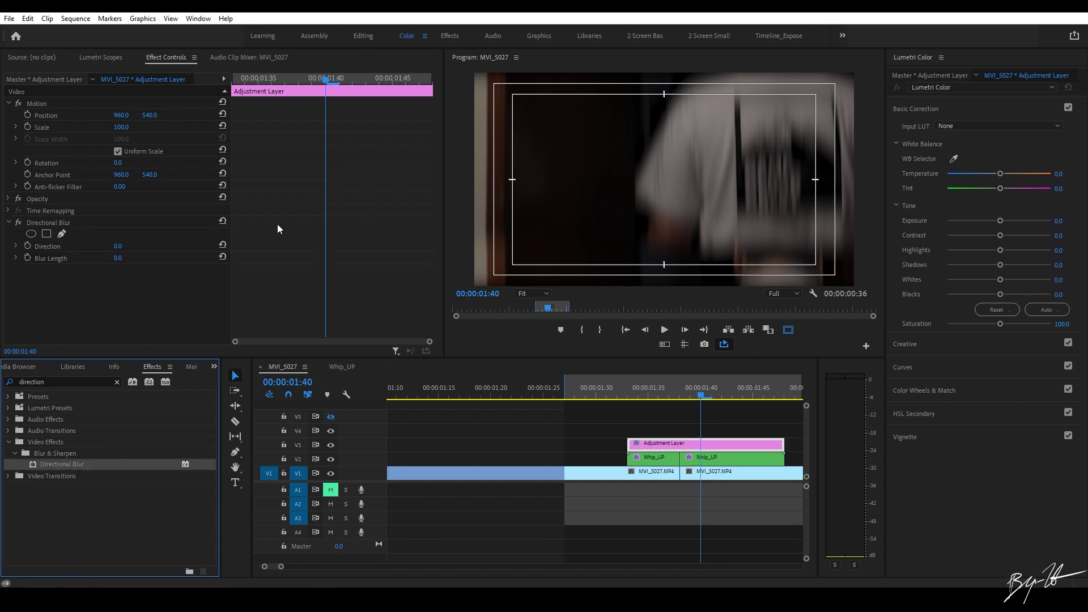
Step: Turn on Blur Length keyframing for the Adjustment Layer and set a value of 400 at 00:00:01:40
{"action": "left_click", "coordinate": [118, 257]}
{"action": "type", "text": "274"}
{"action": "key", "text": "Return"}
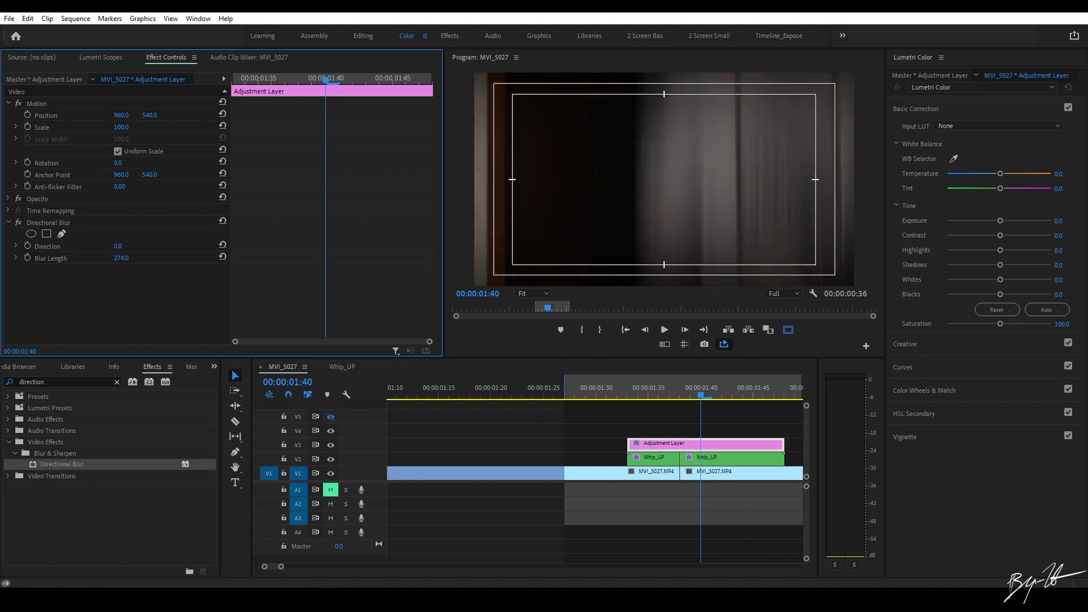
{"action": "left_click_drag", "start_coordinate": [121, 257], "coordinate": [169, 258]}
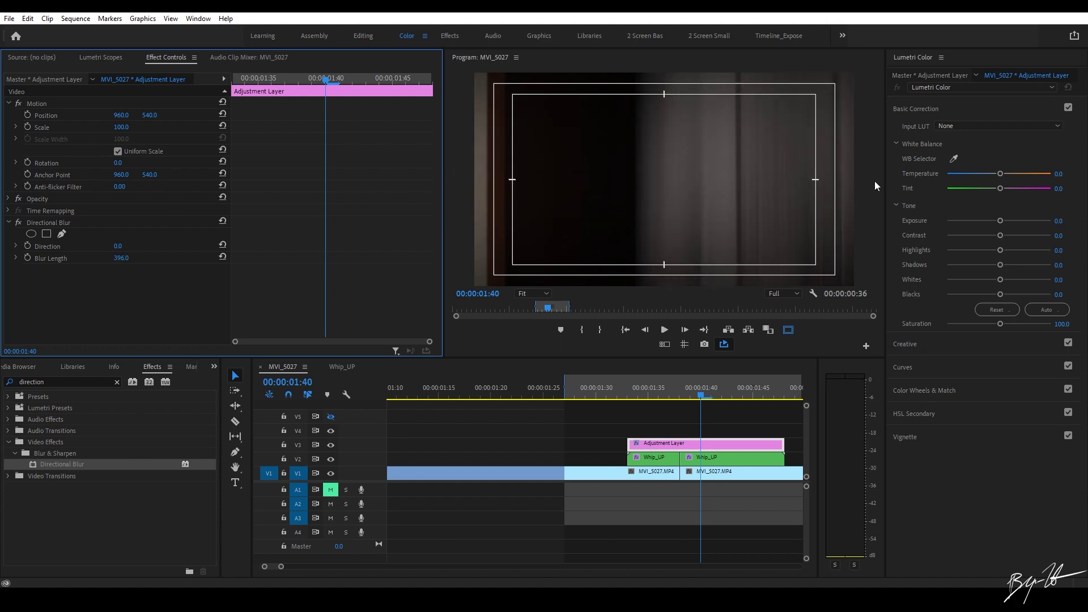
{"action": "left_click", "coordinate": [26, 258]}
{"action": "left_click", "coordinate": [129, 257]}
{"action": "type", "text": "400"}
{"action": "key", "text": "Return"}
Step: Add Blur Length keyframes of 0 at the start and end of the Adjustment Layer
{"action": "left_click_drag", "start_coordinate": [255, 79], "coordinate": [234, 85]}
{"action": "key", "text": "space"}
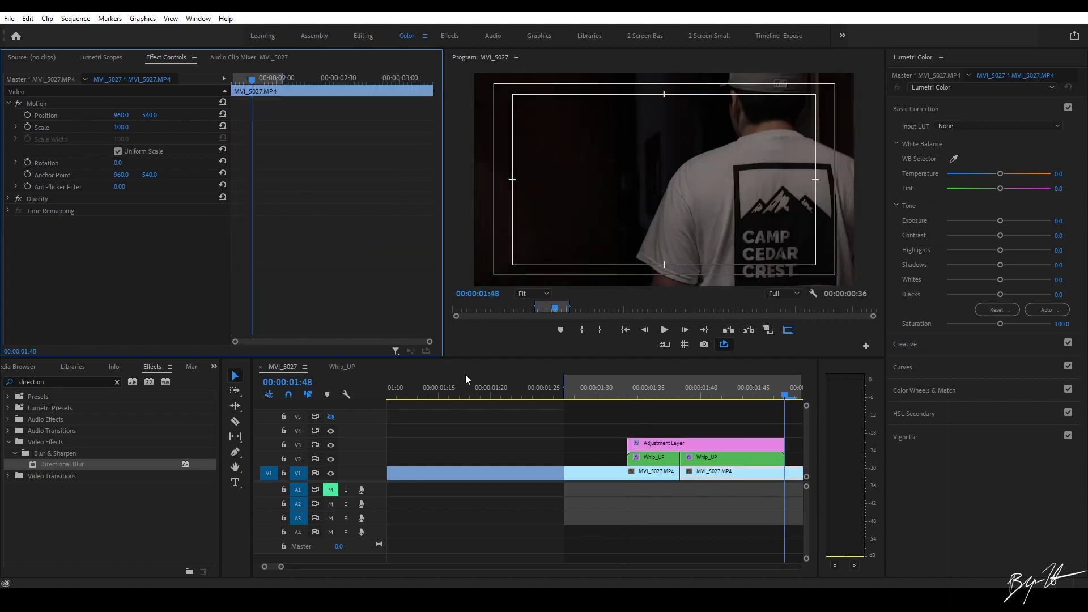
{"action": "left_click", "coordinate": [736, 442]}
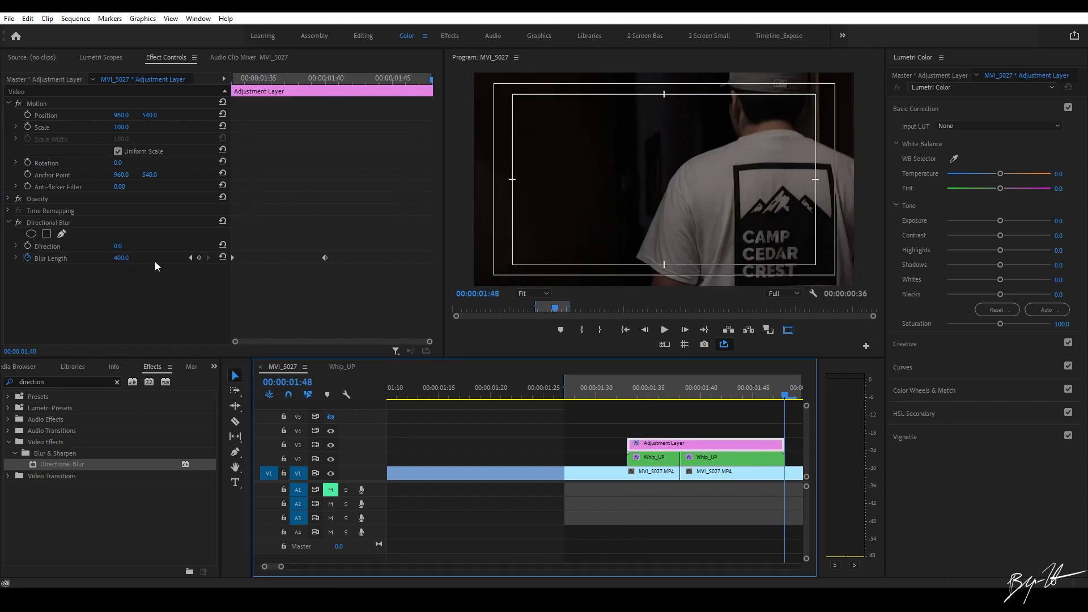
{"action": "left_click", "coordinate": [222, 258]}
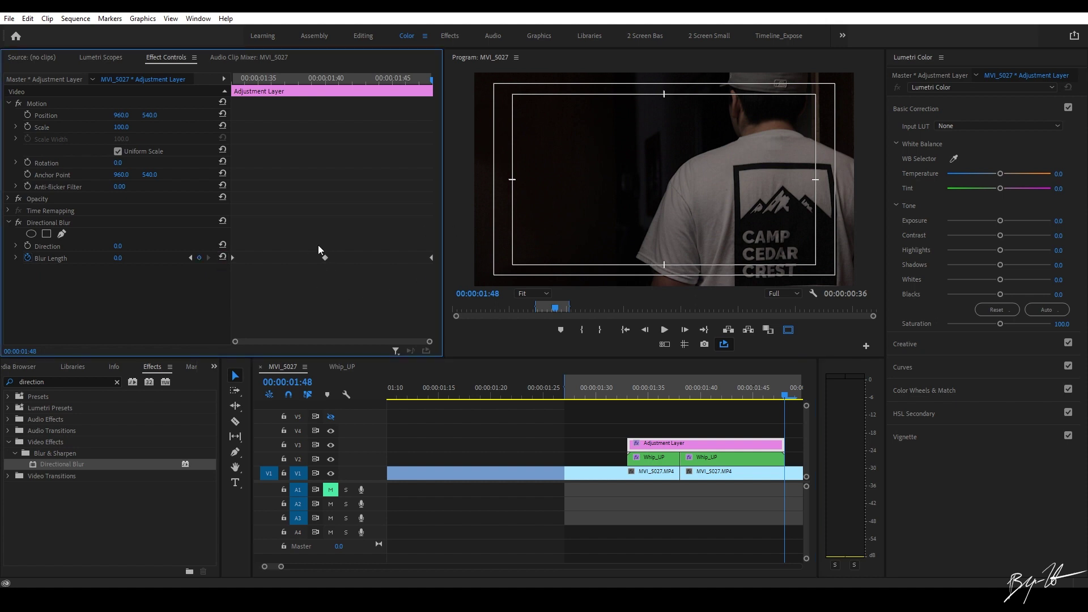
Step: Apply Ease Out to the Adjustment Layer's first Blur Length keyframe, Ease In to the last and Bezier to the middle one, and show the velocity graph
{"action": "left_click_drag", "start_coordinate": [312, 230], "coordinate": [360, 295]}
{"action": "right_click", "coordinate": [234, 257]}
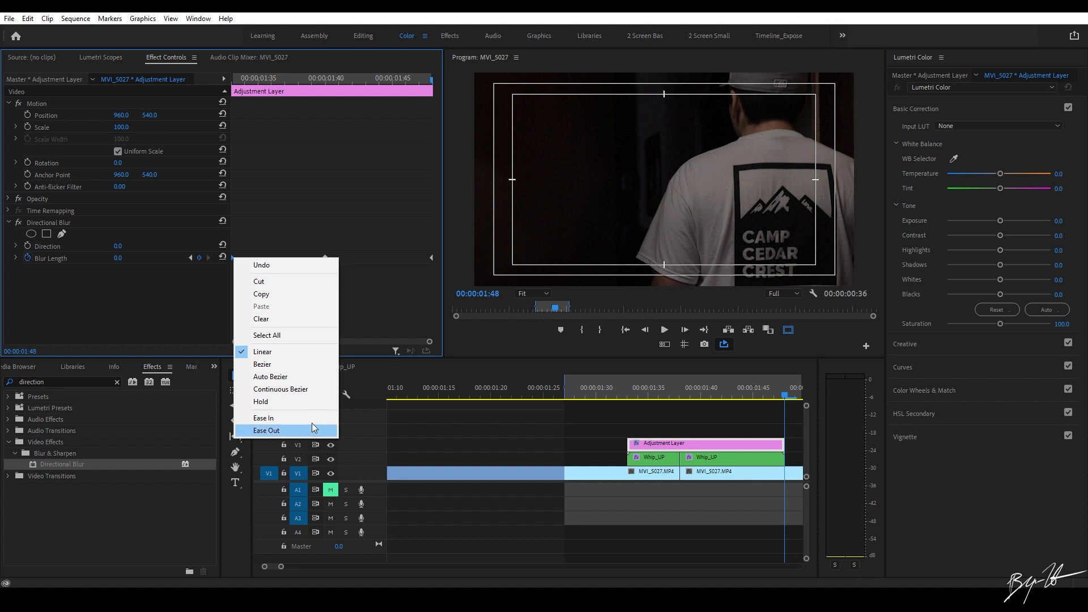
{"action": "right_click", "coordinate": [431, 258]}
{"action": "left_click", "coordinate": [454, 418]}
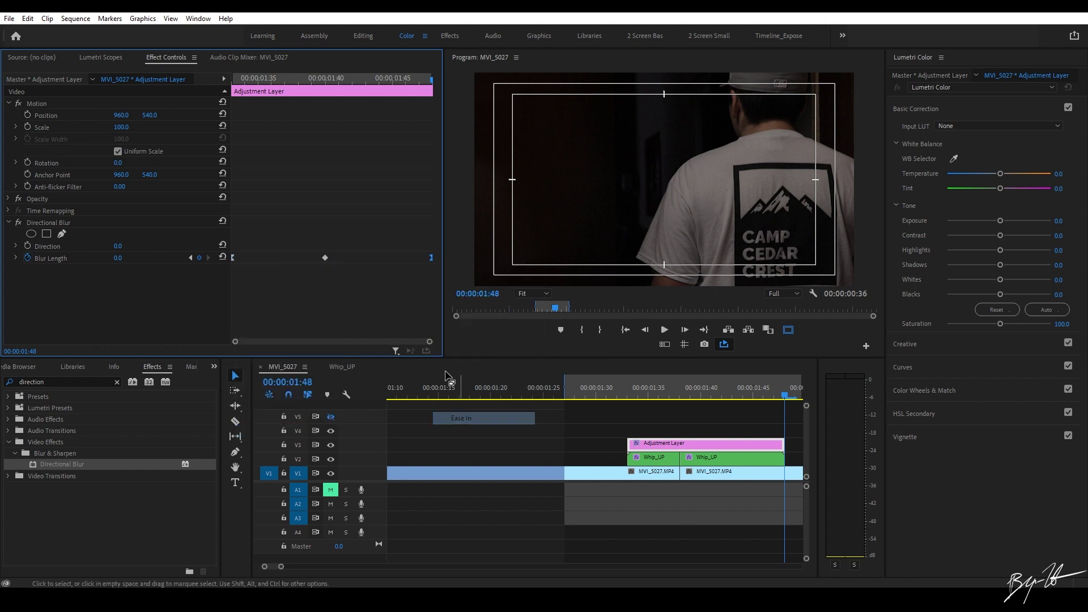
{"action": "right_click", "coordinate": [325, 257]}
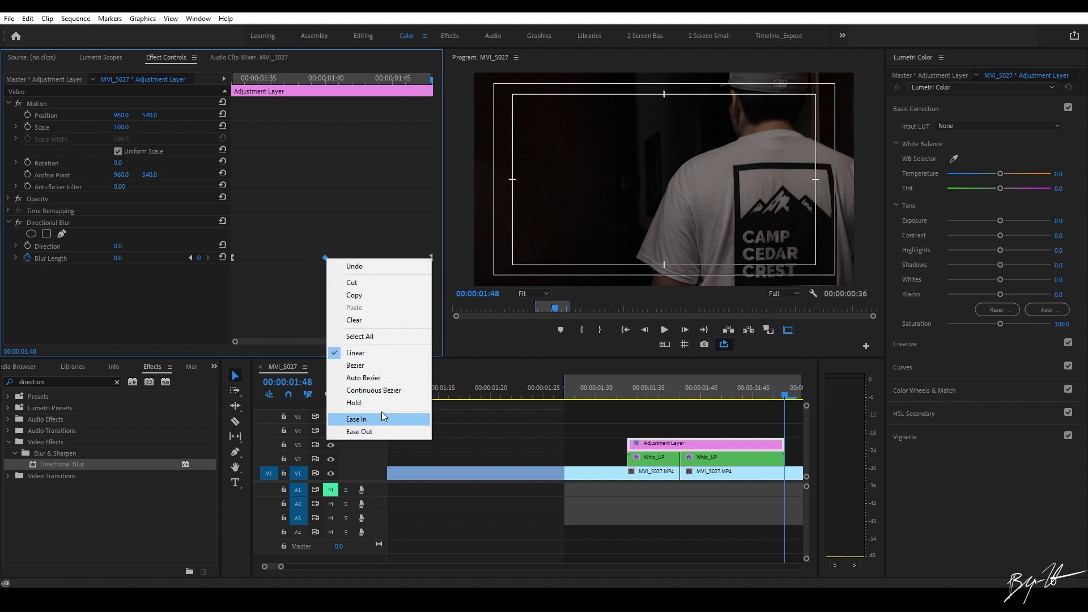
{"action": "left_click", "coordinate": [386, 367]}
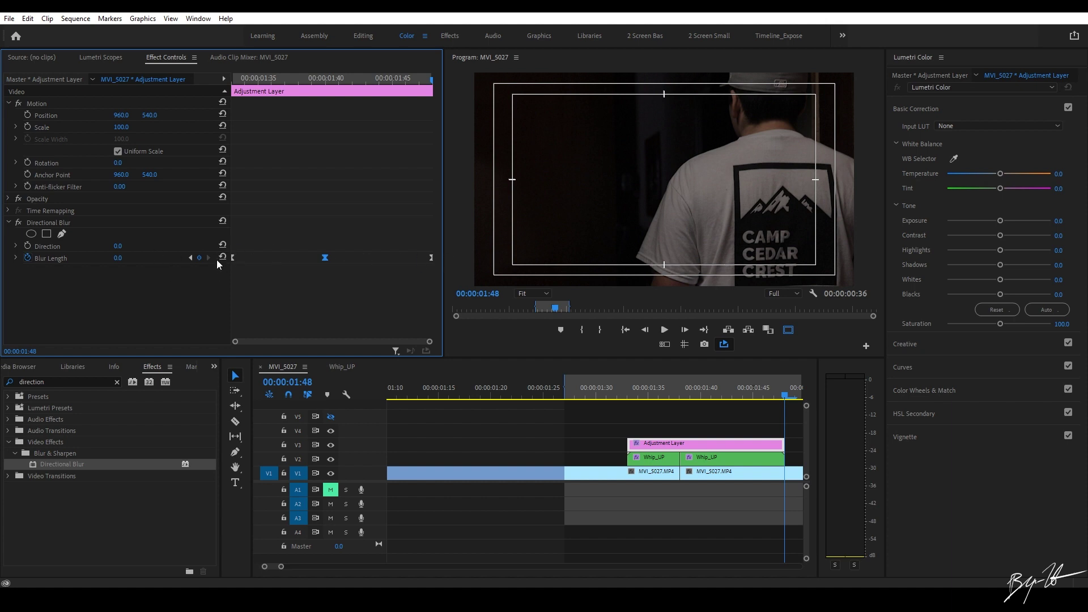
{"action": "left_click", "coordinate": [15, 259]}
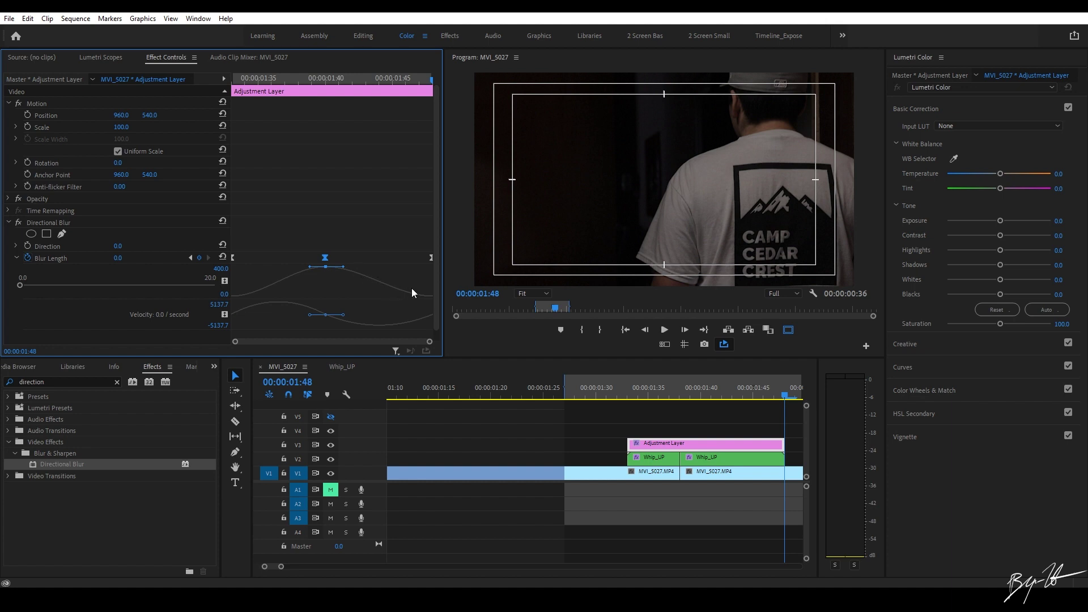
Step: Play back the sequence from before the first cut to review the whip-up transition with the added blur layer
{"action": "left_click_drag", "start_coordinate": [665, 388], "coordinate": [513, 395]}
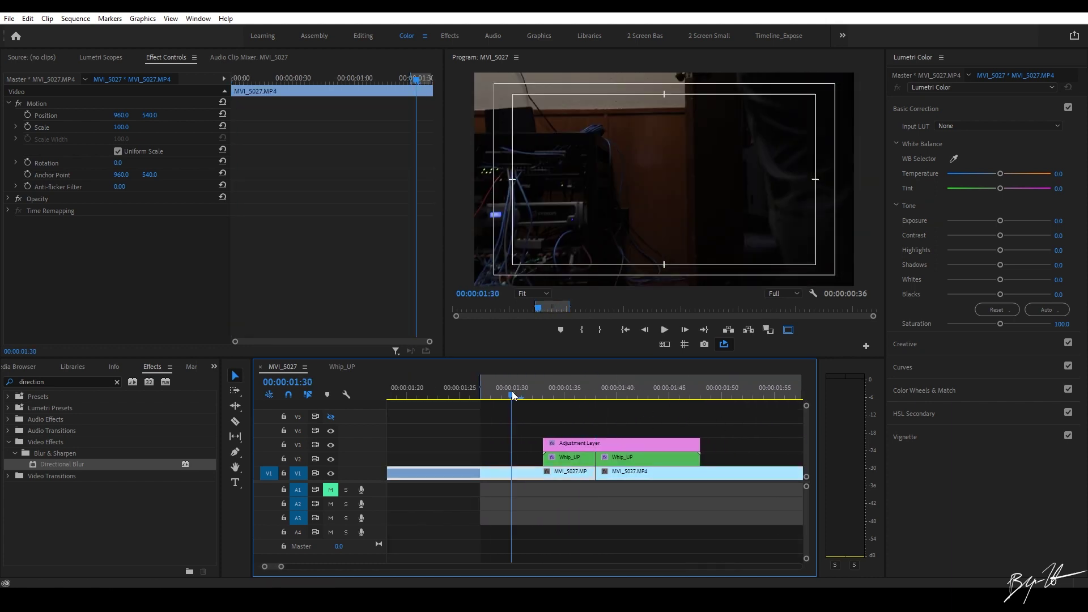
{"action": "key", "text": "minus"}
{"action": "key", "text": "minus"}
{"action": "key", "text": "minus"}
{"action": "left_click", "coordinate": [416, 391]}
{"action": "key", "text": "space"}
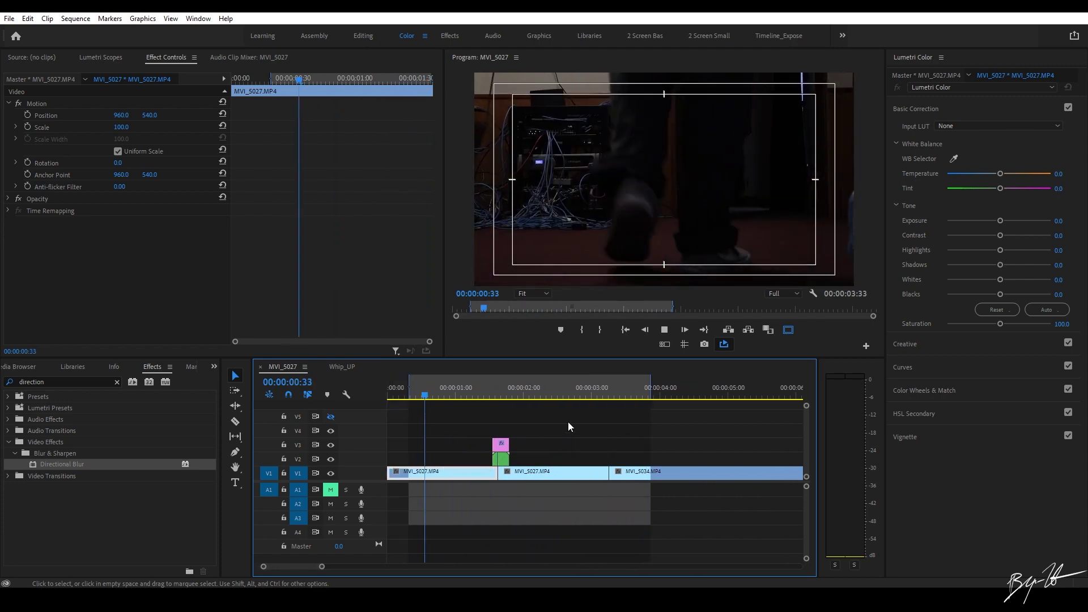
{"action": "left_click", "coordinate": [448, 393]}
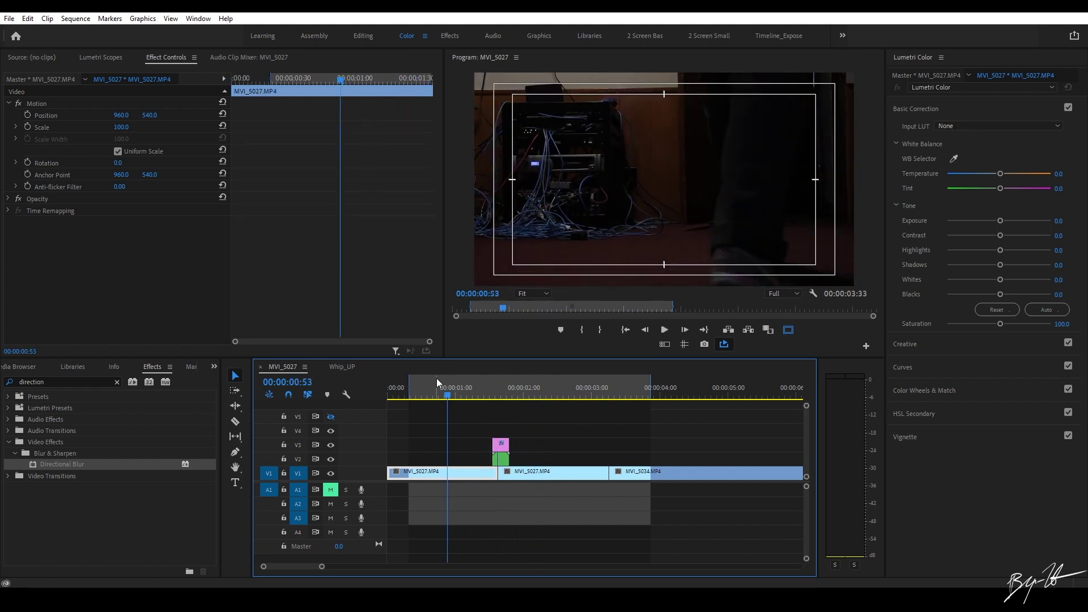
Step: Place an Adjustment Layer on V2 over the second cut and trim its start to 00:00:03:06
{"action": "left_click_drag", "start_coordinate": [604, 394], "coordinate": [612, 396]}
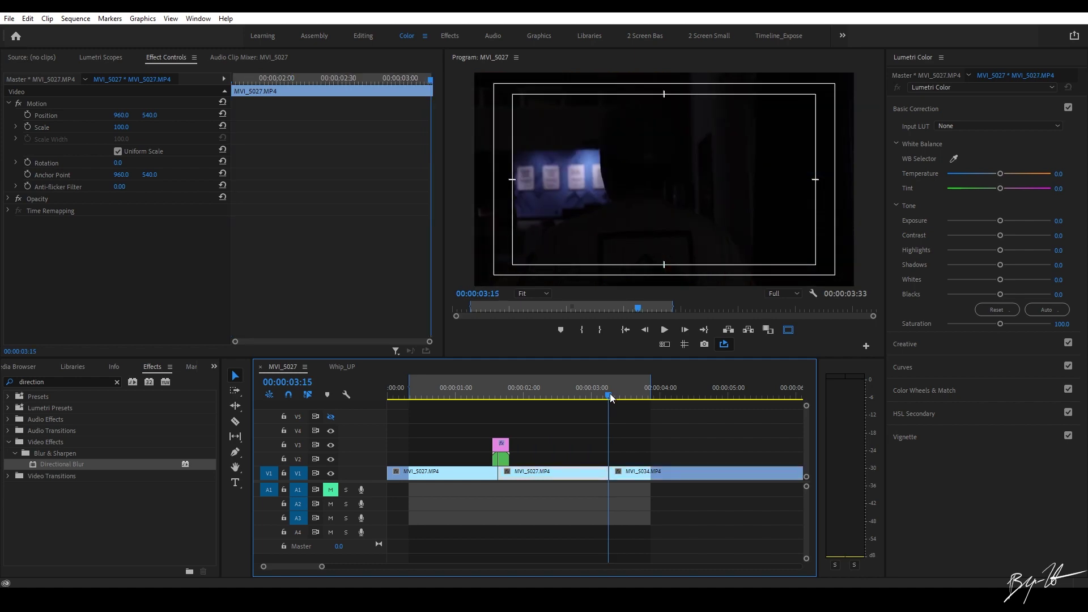
{"action": "left_click_drag", "start_coordinate": [90, 497], "coordinate": [451, 462]}
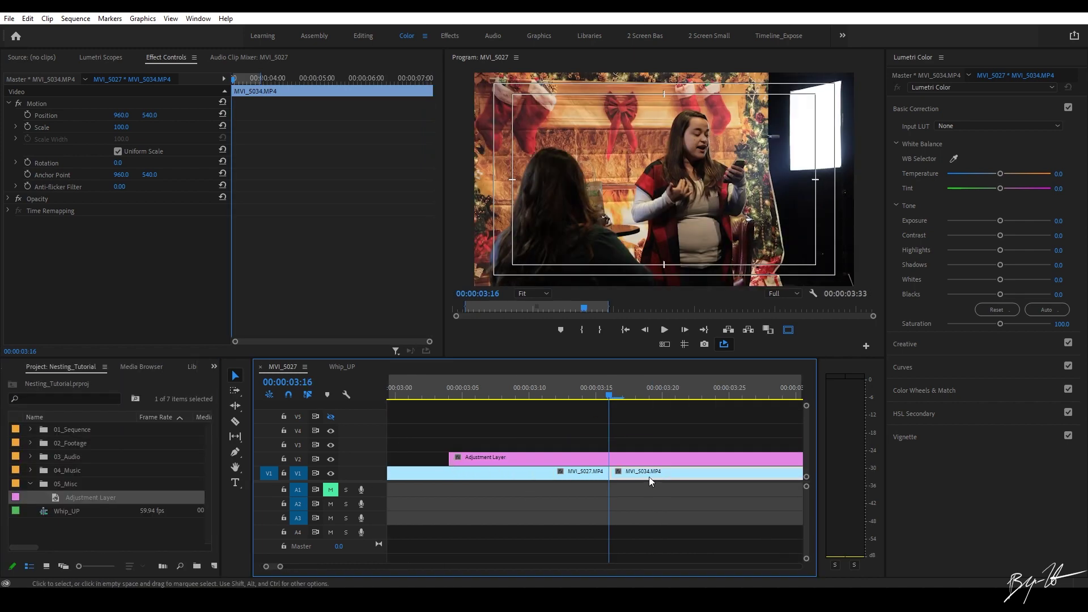
{"action": "key", "text": "shift+Left"}
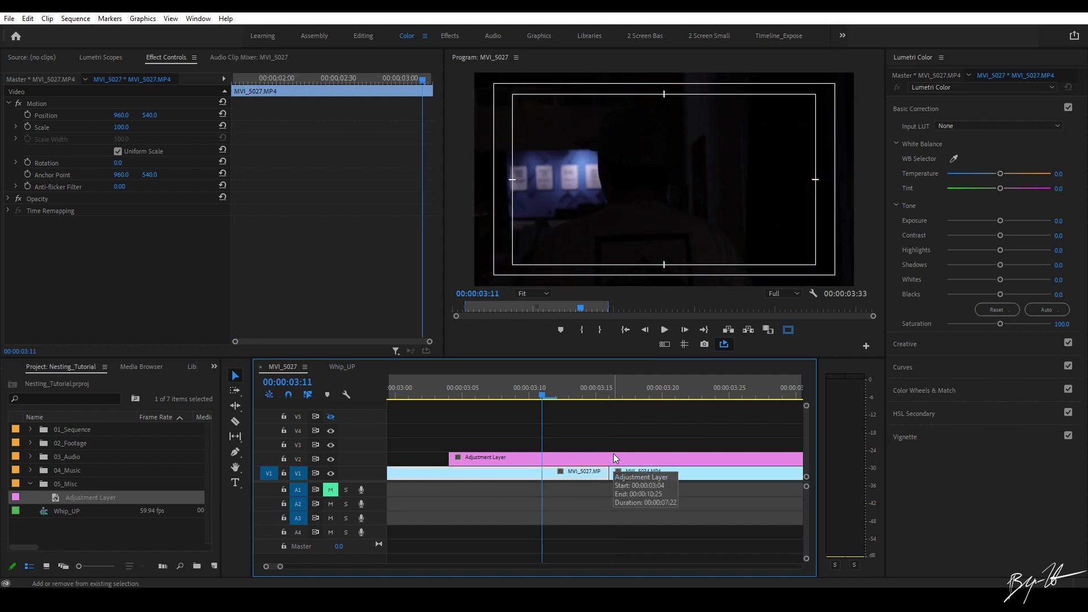
{"action": "key", "text": "shift+Left"}
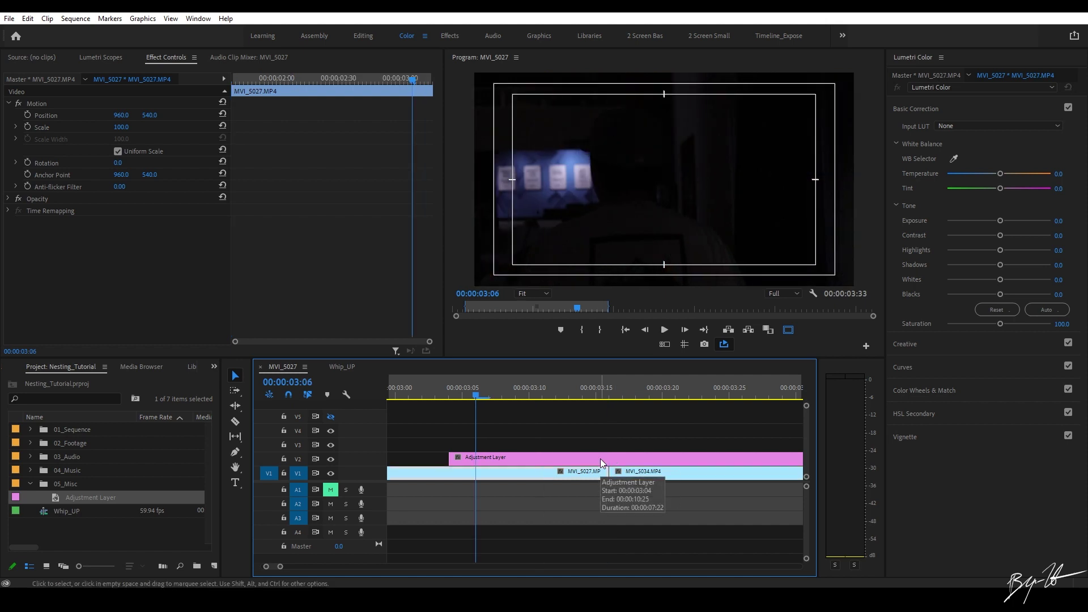
{"action": "key", "text": "c"}
{"action": "left_click", "coordinate": [461, 457]}
{"action": "key", "text": "v"}
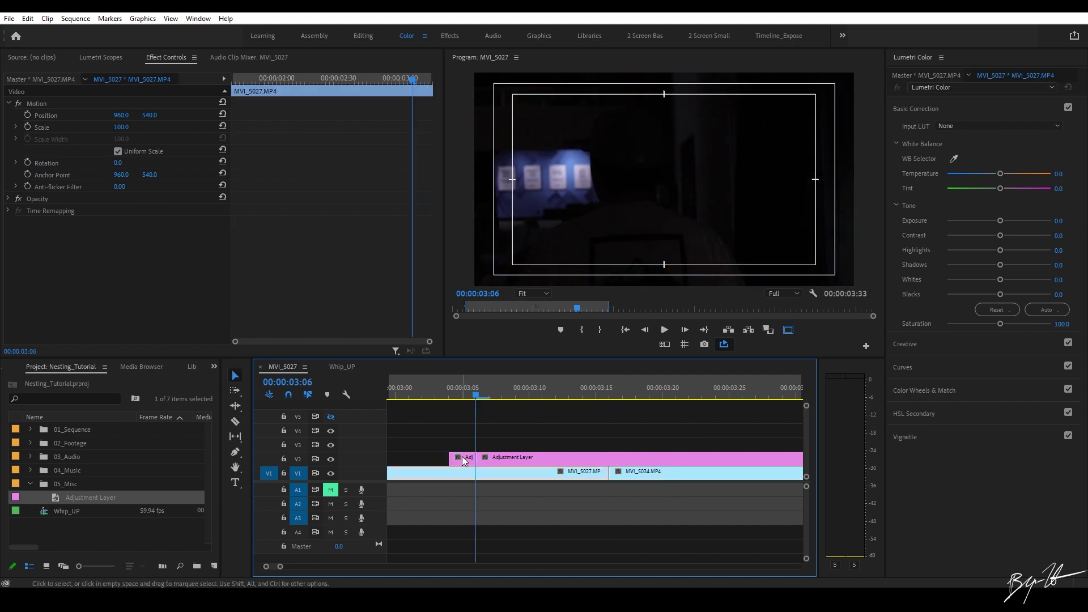
{"action": "key", "text": "Delete"}
{"action": "key", "text": "ctrl+z"}
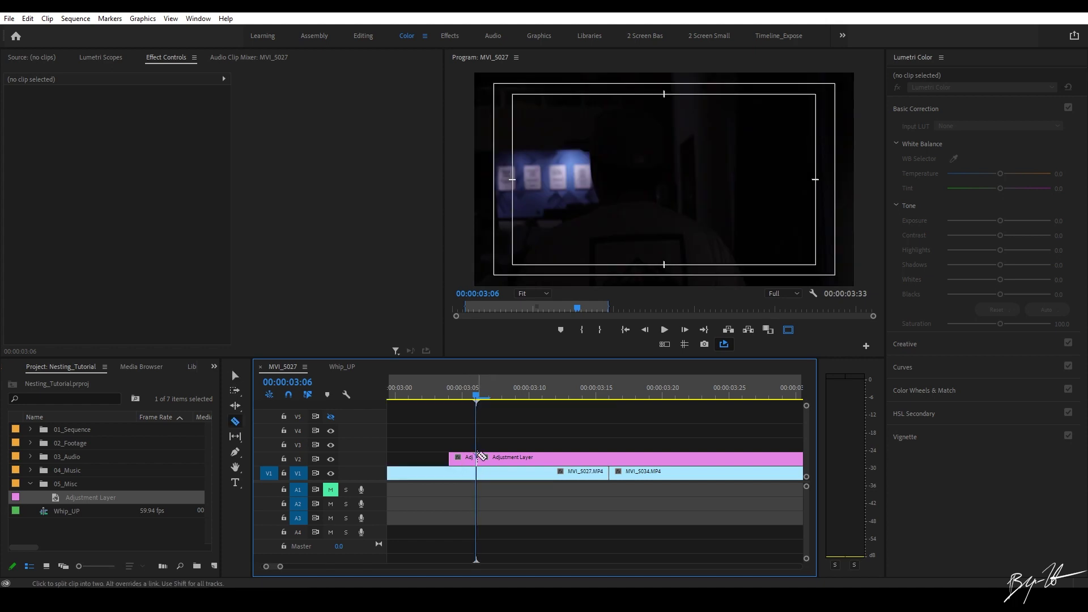
{"action": "left_click", "coordinate": [461, 457]}
{"action": "key", "text": "Delete"}
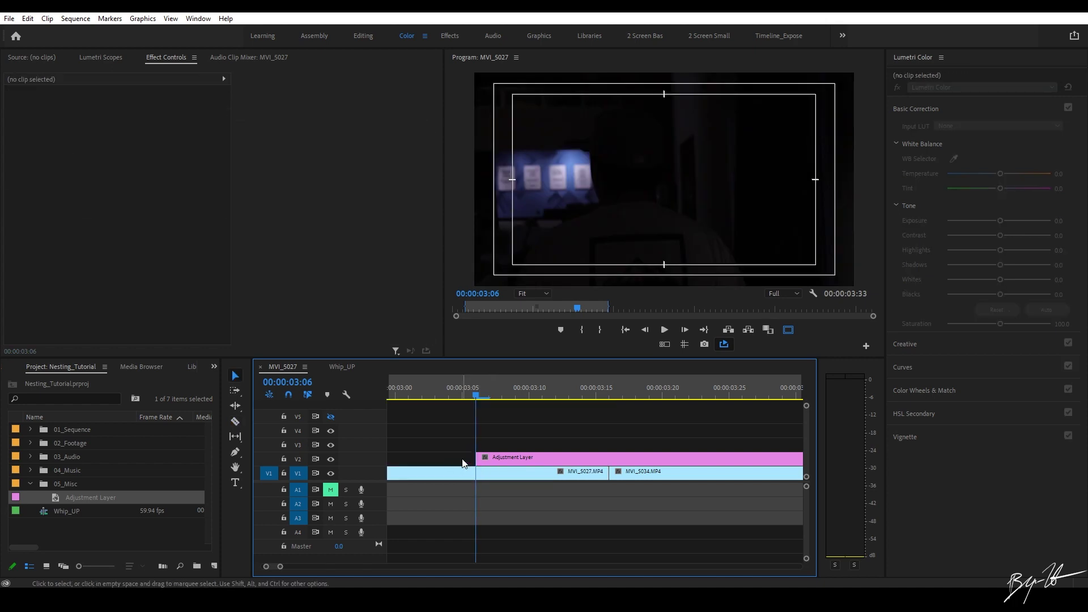
Step: Split the new Adjustment Layer at 00:00:03:31, delete the remainder and save the project
{"action": "key", "text": "shift+Right"}
{"action": "key", "text": "shift+Right"}
{"action": "key", "text": "shift+Right"}
{"action": "key", "text": "shift+Right"}
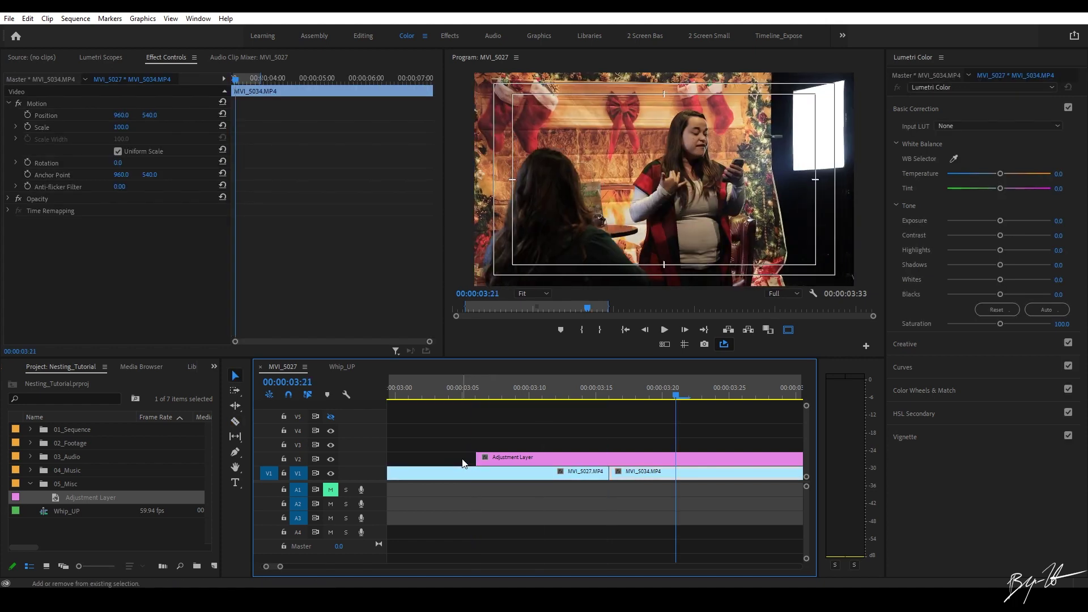
{"action": "key", "text": "shift+Right"}
{"action": "key", "text": "c"}
{"action": "left_click", "coordinate": [602, 458]}
{"action": "key", "text": "v"}
{"action": "left_click", "coordinate": [642, 457]}
{"action": "key", "text": "Delete"}
{"action": "key", "text": "ctrl+s"}
{"action": "key", "text": "minus"}
{"action": "key", "text": "minus"}
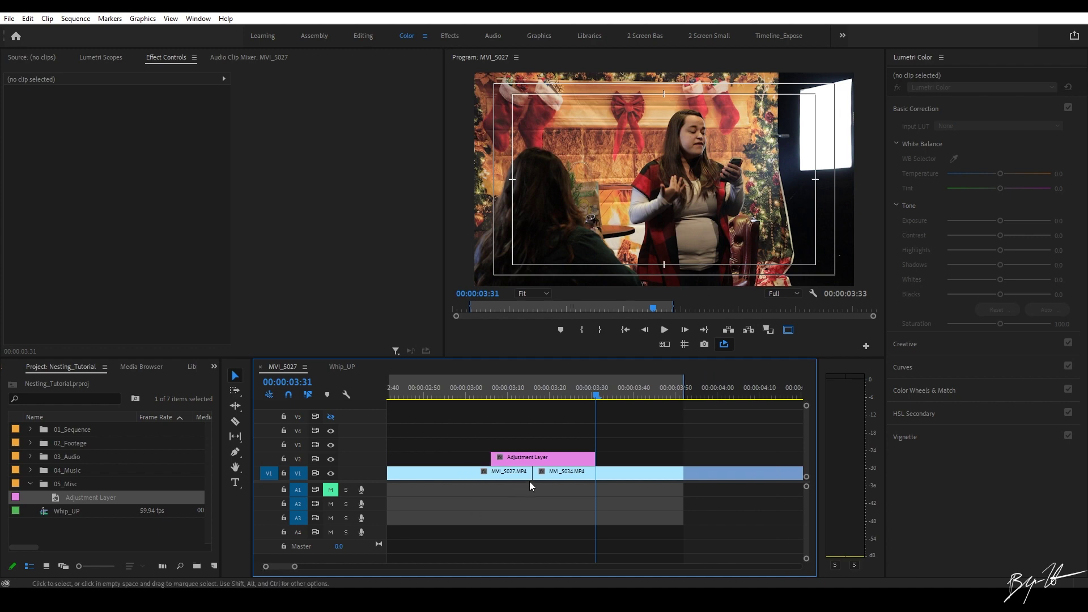
Step: Nest the Adjustment Layer over the second cut as Whip_Pan
{"action": "left_click", "coordinate": [544, 462]}
{"action": "right_click", "coordinate": [544, 462]}
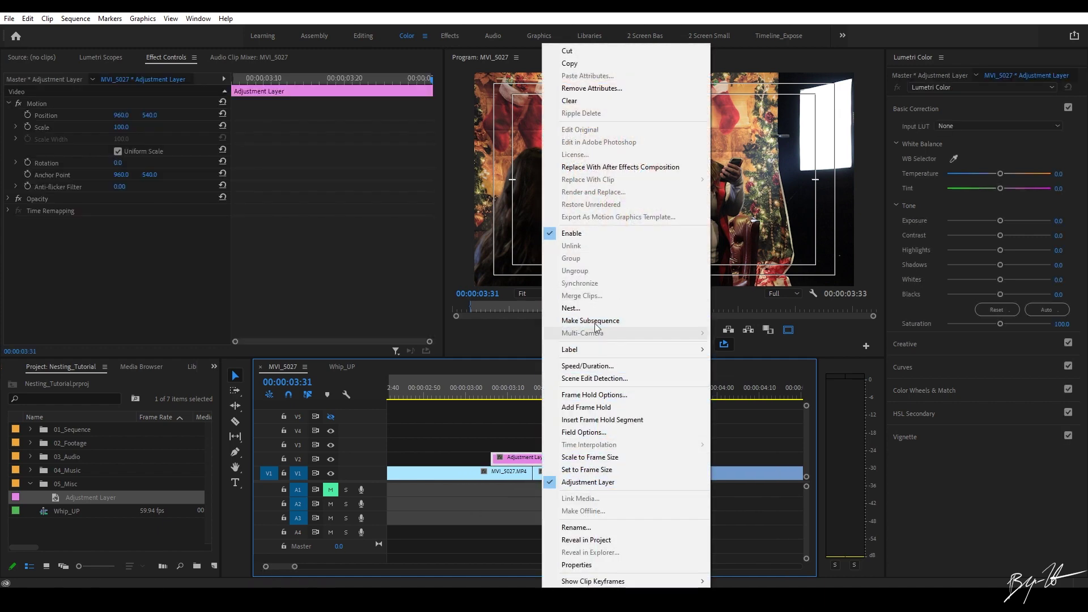
{"action": "left_click", "coordinate": [571, 307]}
{"action": "type", "text": "Whip_P"}
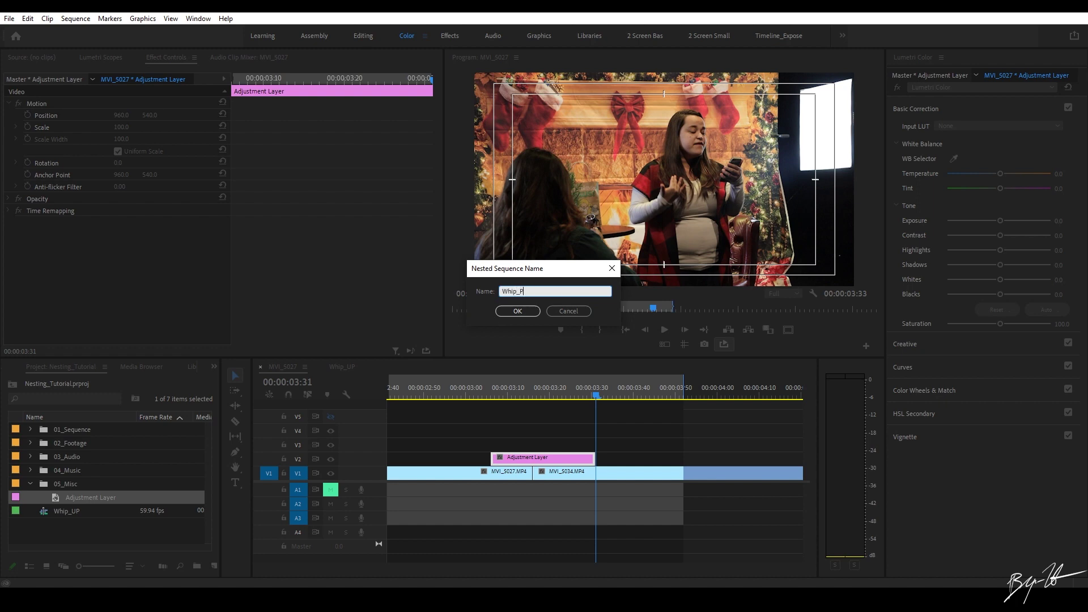
{"action": "type", "text": "an"}
{"action": "key", "text": "Return"}
Step: Find the Offset effect and apply it to the Whip_Pan nest
{"action": "left_click_drag", "start_coordinate": [535, 390], "coordinate": [532, 385]}
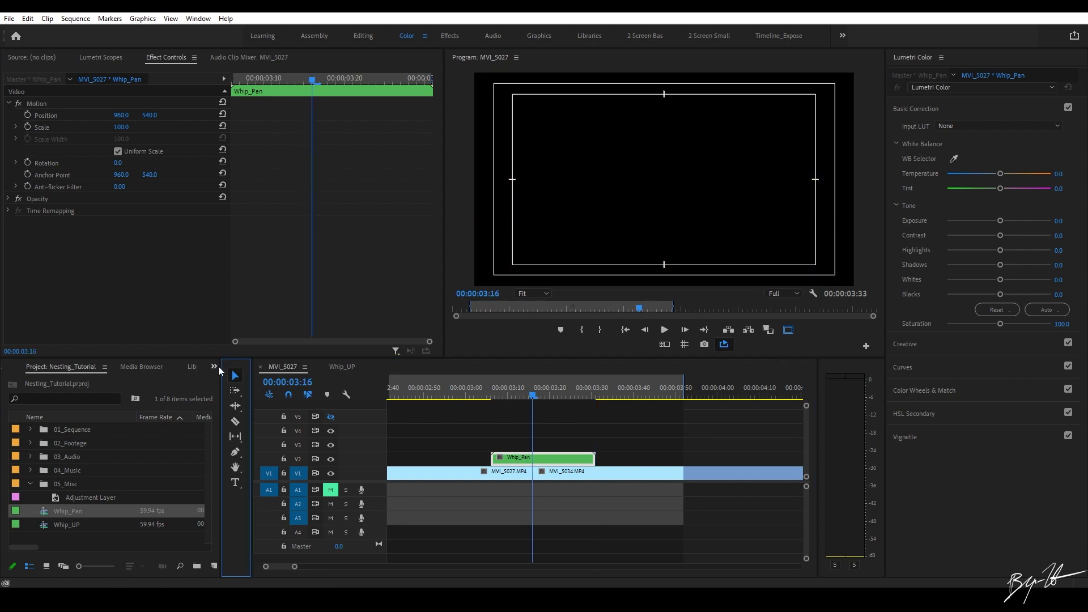
{"action": "left_click", "coordinate": [214, 367]}
{"action": "left_click", "coordinate": [222, 444]}
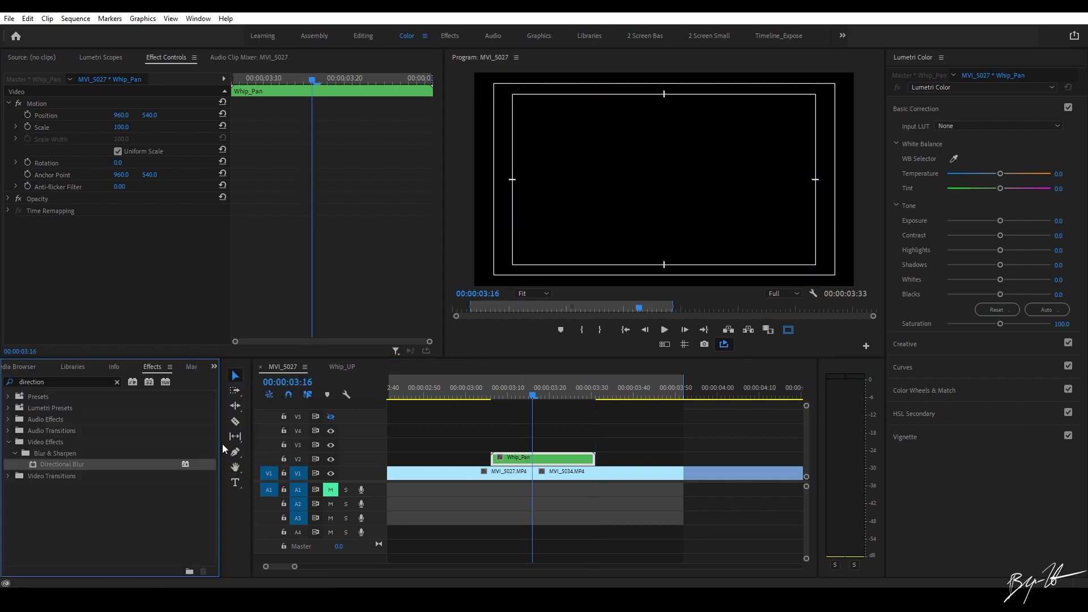
{"action": "double_click", "coordinate": [62, 381]}
{"action": "type", "text": "offset"}
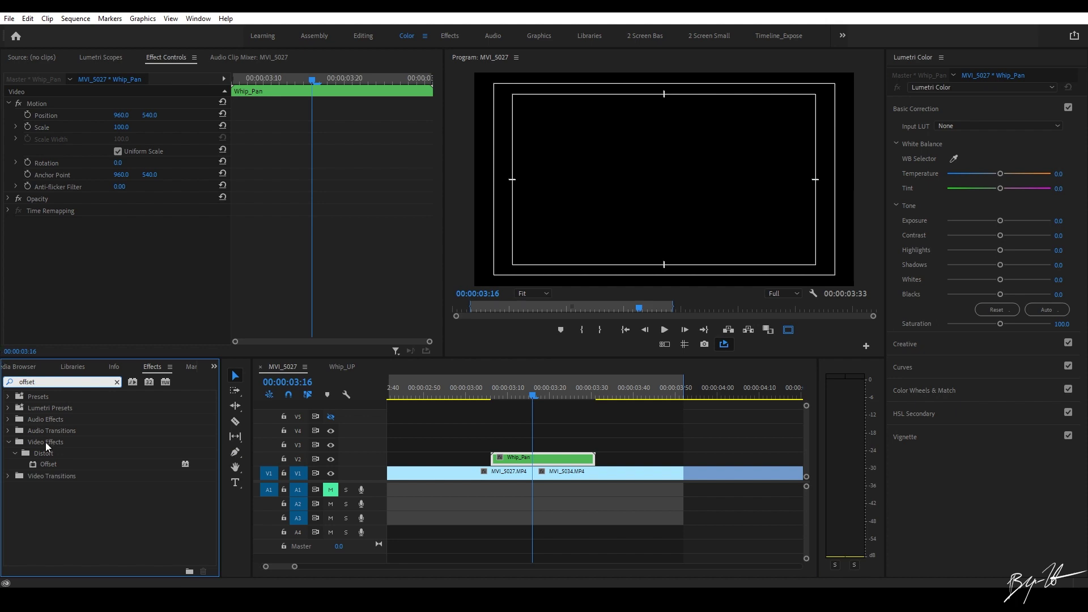
{"action": "left_click_drag", "start_coordinate": [46, 464], "coordinate": [538, 457]}
Step: Make the Whip_Pan nest act as an adjustment layer after undoing the trial horizontal shift
{"action": "left_click_drag", "start_coordinate": [516, 391], "coordinate": [555, 392]}
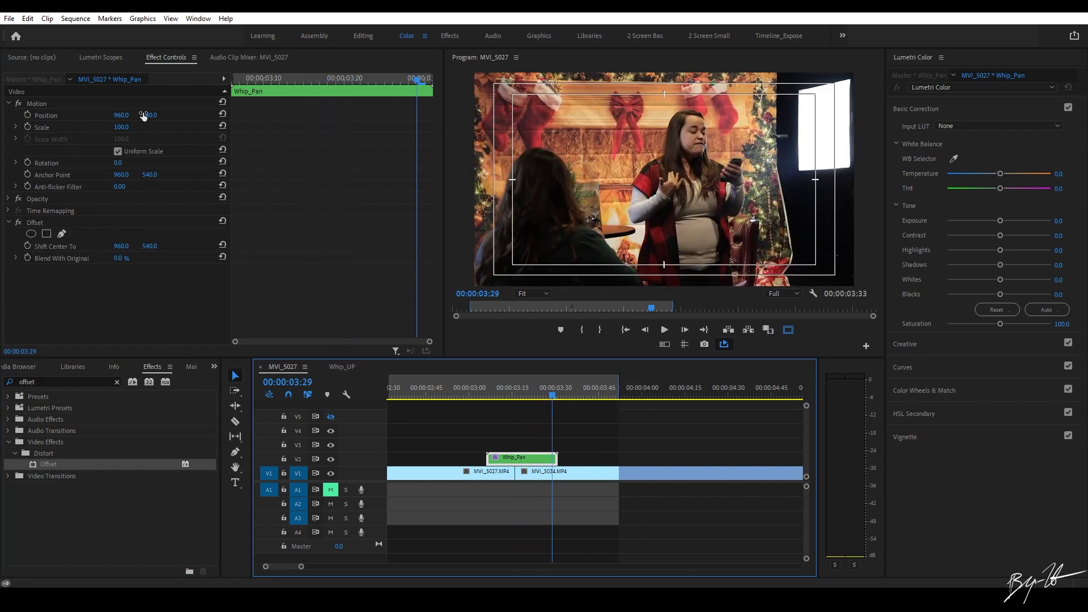
{"action": "left_click_drag", "start_coordinate": [121, 247], "coordinate": [49, 247]}
{"action": "key", "text": "ctrl+z"}
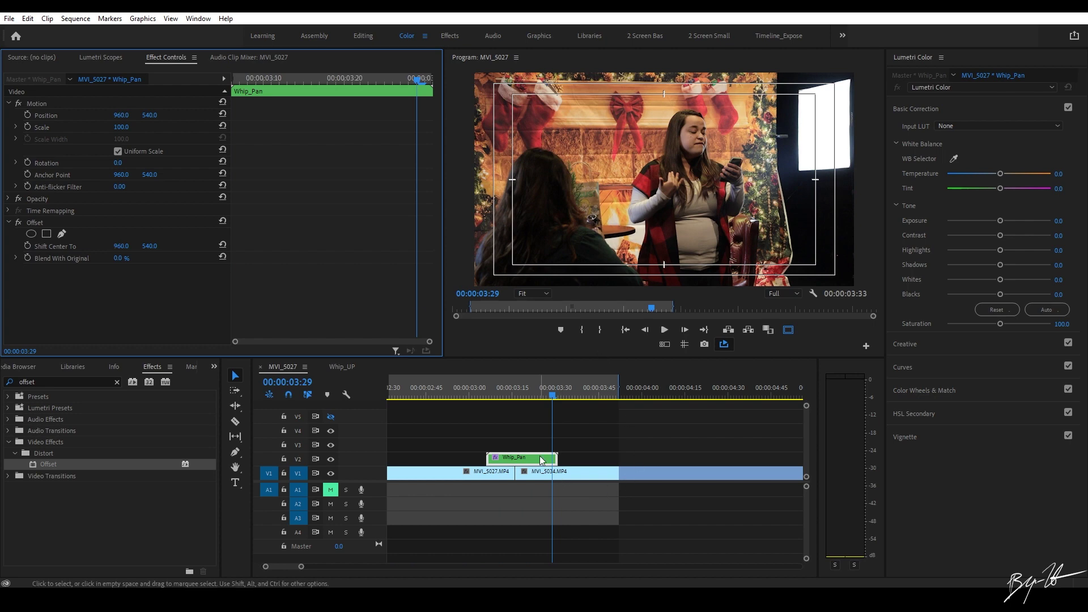
{"action": "right_click", "coordinate": [539, 456]}
{"action": "left_click", "coordinate": [613, 481]}
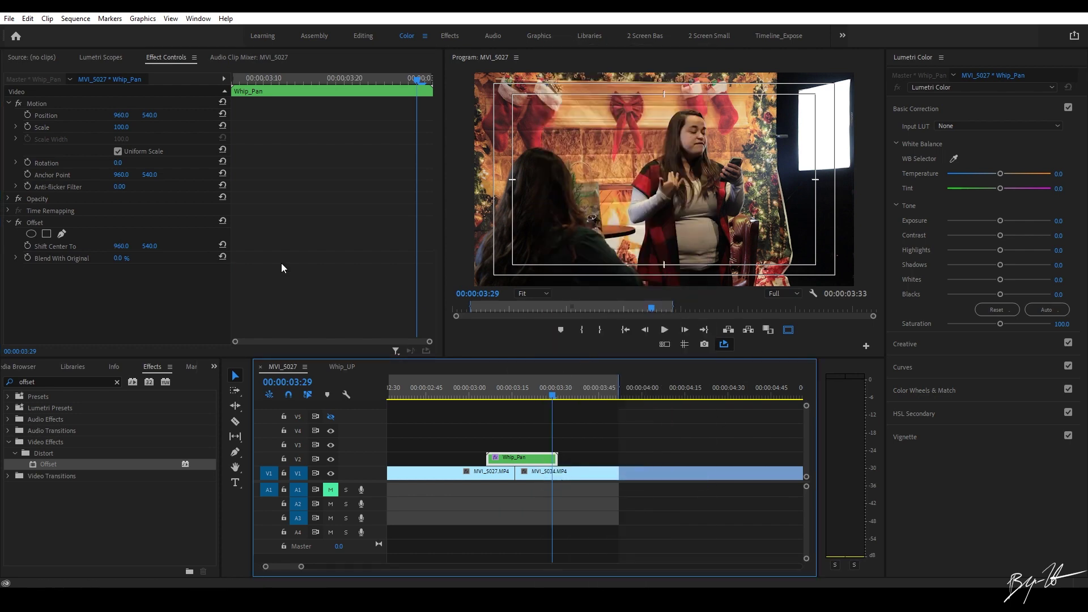
Step: Keyframe the Offset's horizontal Shift Center To at -960 at 00:00:03:29 and 960 at 00:00:03:07
{"action": "left_click_drag", "start_coordinate": [128, 247], "coordinate": [3, 248]}
{"action": "left_click", "coordinate": [123, 246]}
{"action": "type", "text": "-"}
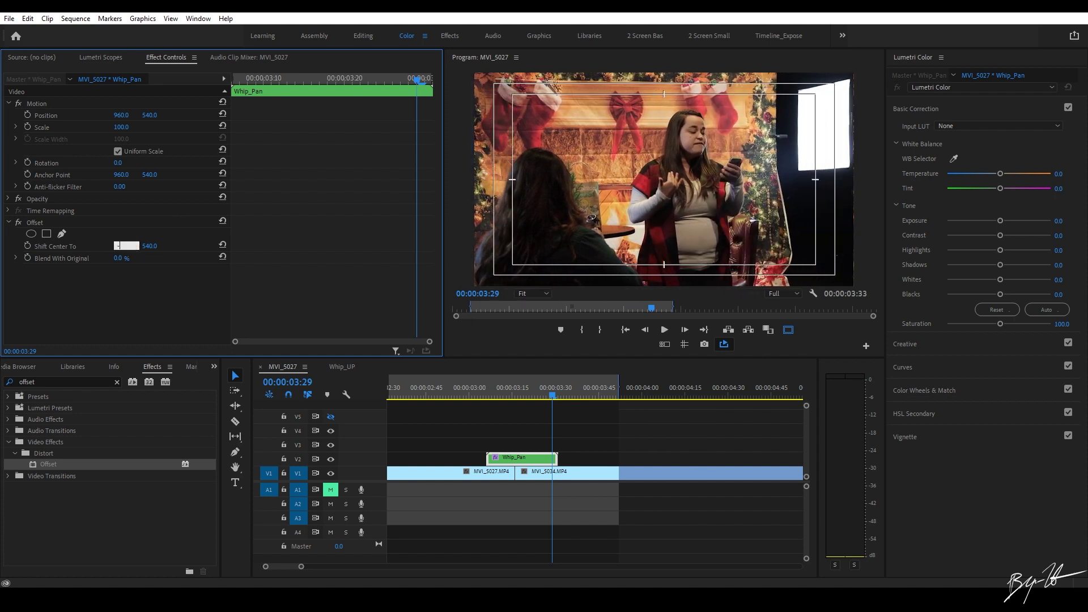
{"action": "key", "text": "Return"}
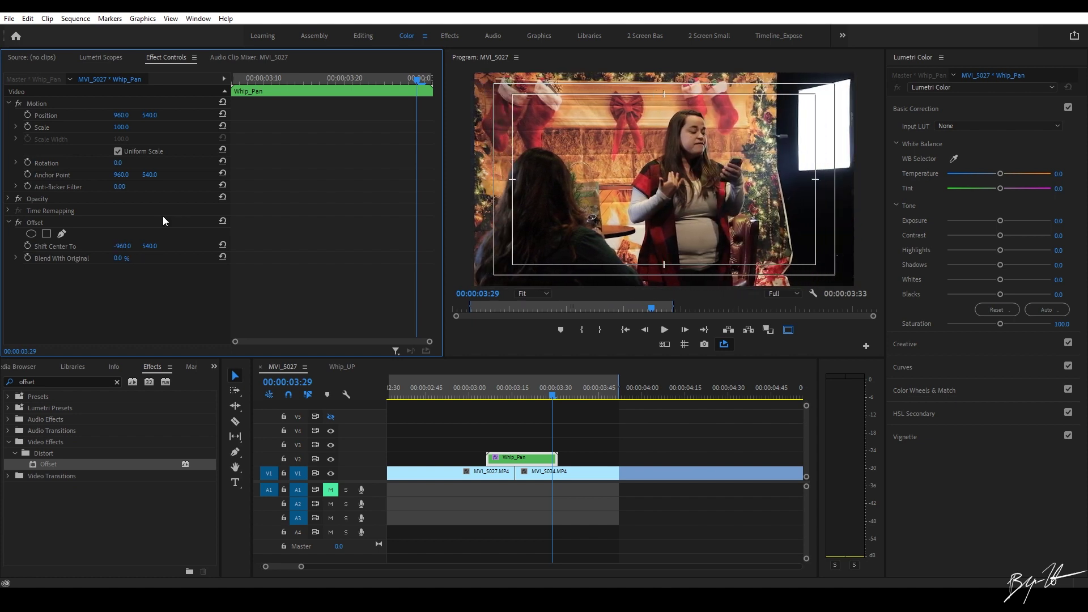
{"action": "left_click", "coordinate": [26, 246]}
{"action": "left_click_drag", "start_coordinate": [553, 400], "coordinate": [491, 400]}
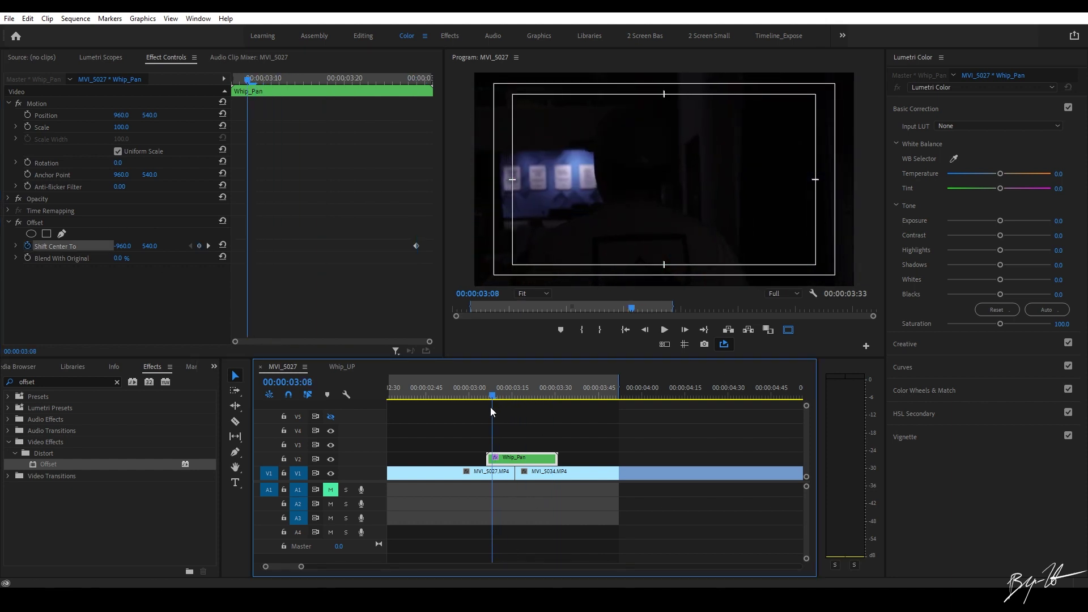
Step: Play back the second cut to review the Offset movement of Whip_Pan
{"action": "left_click", "coordinate": [520, 405]}
{"action": "key", "text": "space"}
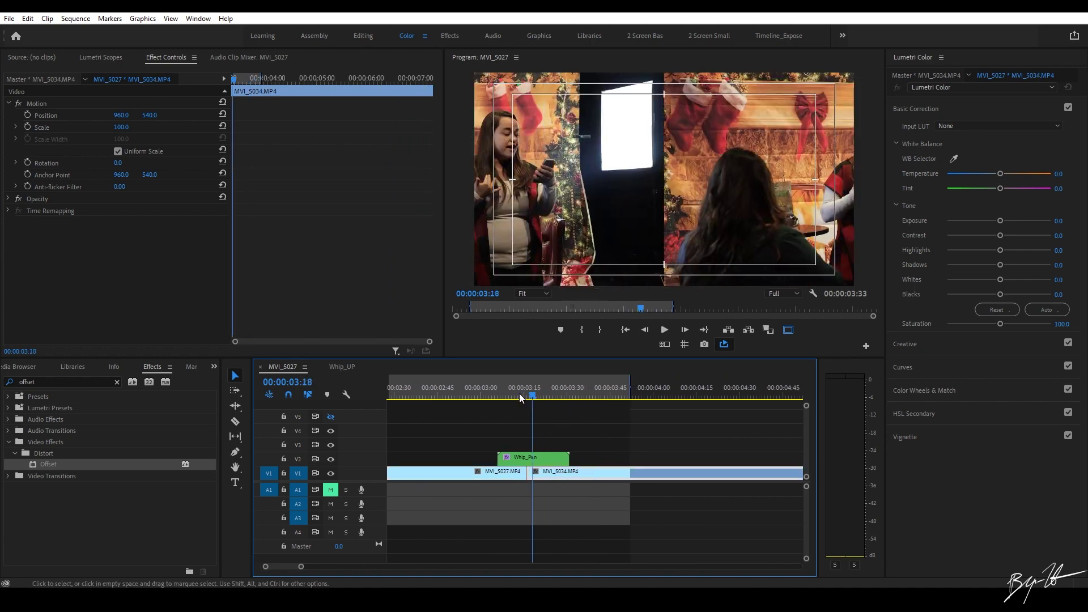
{"action": "left_click_drag", "start_coordinate": [471, 389], "coordinate": [511, 389]}
Step: Find the Directional Blur effect and apply it to the Whip_Pan nest
{"action": "double_click", "coordinate": [59, 381]}
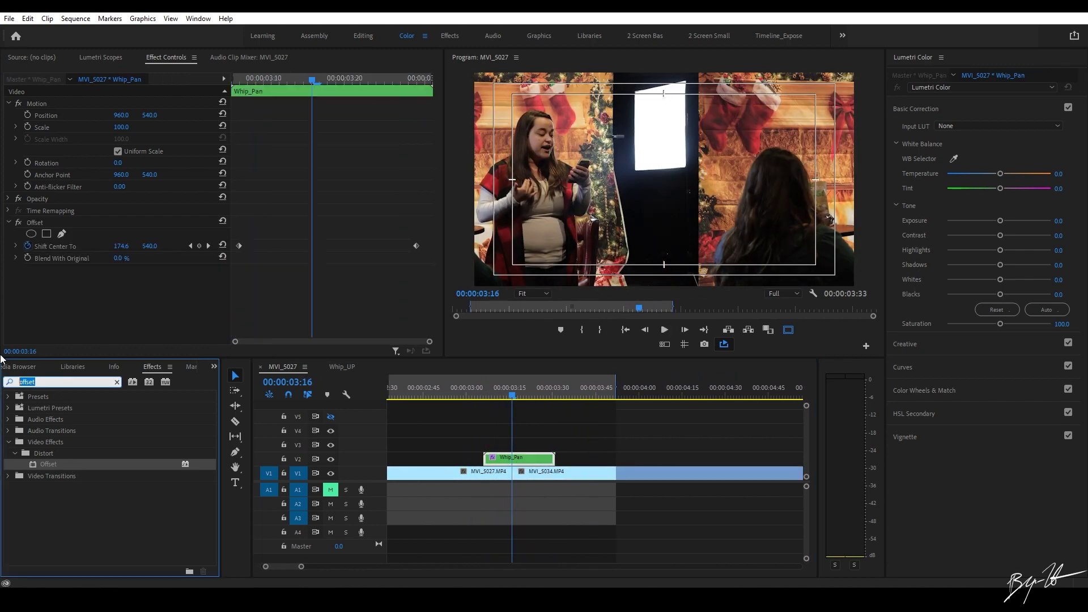
{"action": "type", "text": "direc"}
{"action": "left_click_drag", "start_coordinate": [54, 463], "coordinate": [532, 464]}
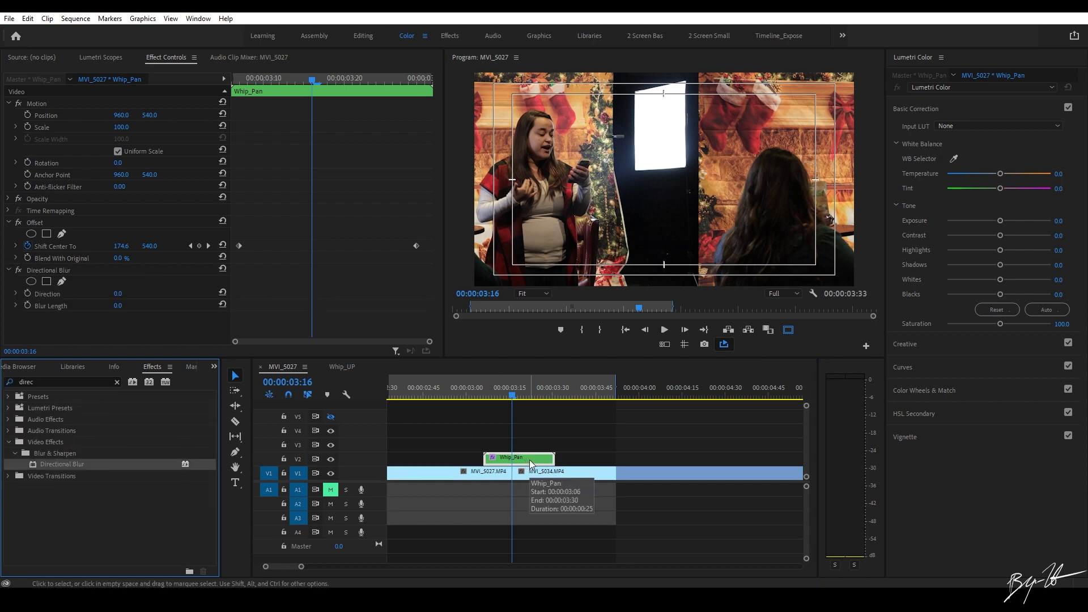
{"action": "left_click", "coordinate": [502, 485]}
{"action": "left_click", "coordinate": [515, 464]}
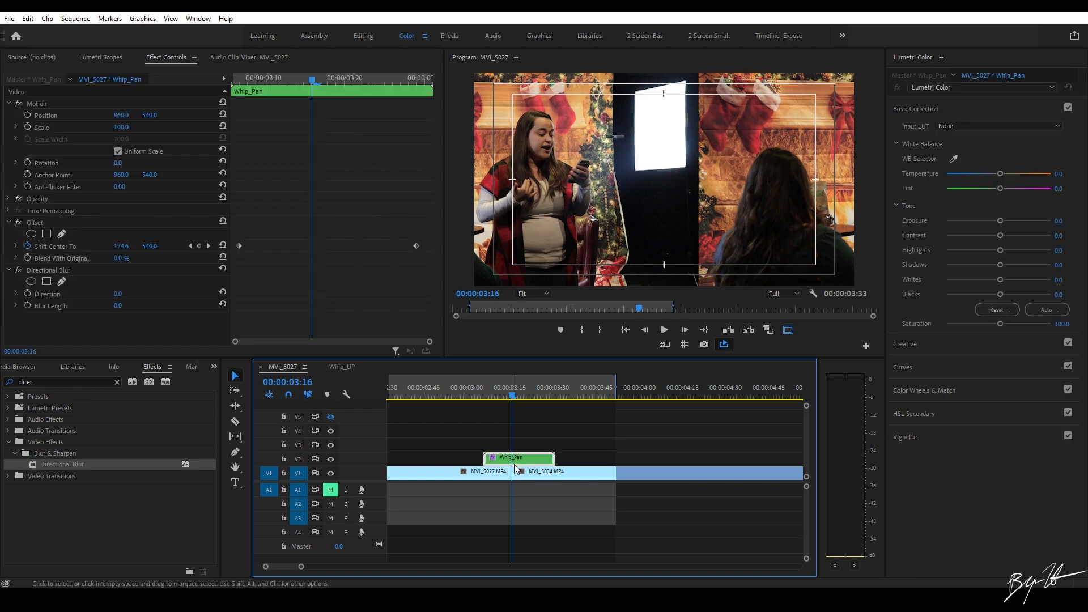
Step: Set Whip_Pan's blur Direction to 90° and keyframe its Blur Length at 300 at 00:00:03:18
{"action": "key", "text": "Right"}
{"action": "key", "text": "Right"}
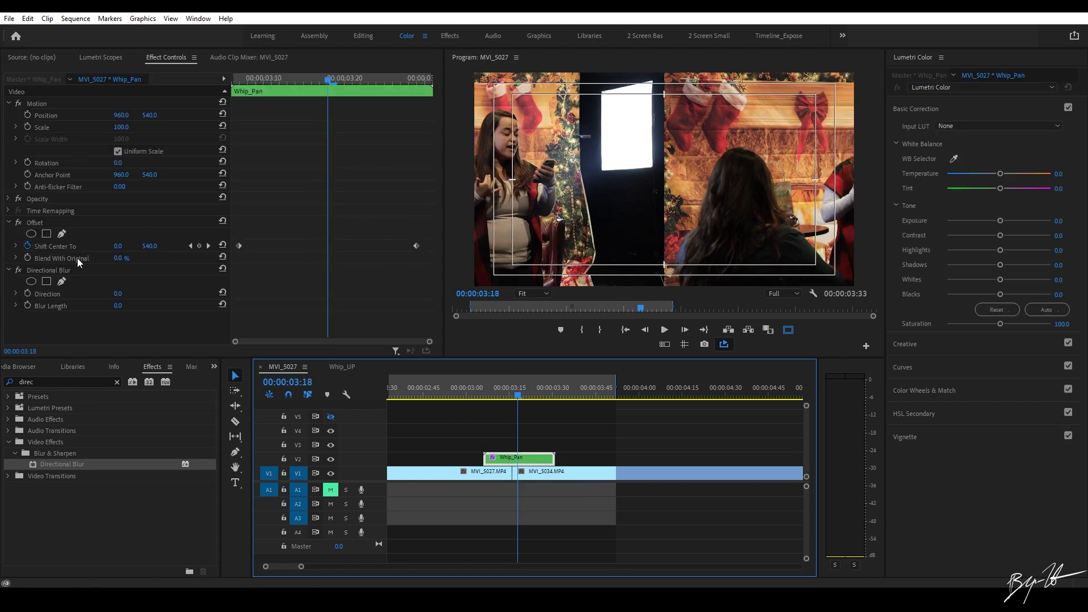
{"action": "left_click_drag", "start_coordinate": [119, 306], "coordinate": [280, 306]}
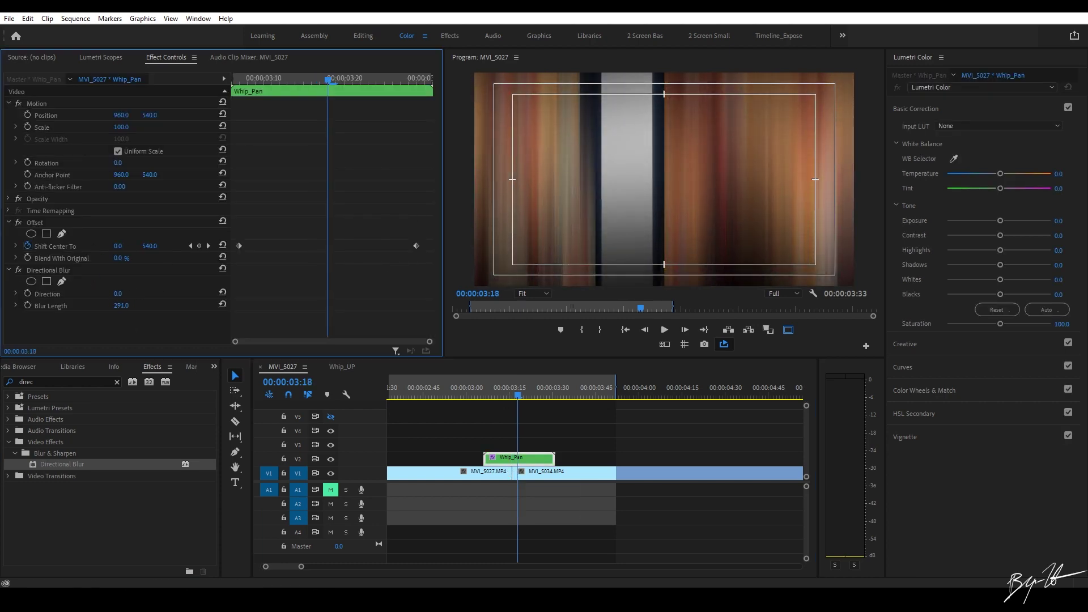
{"action": "left_click", "coordinate": [122, 294]}
{"action": "key", "text": "Return"}
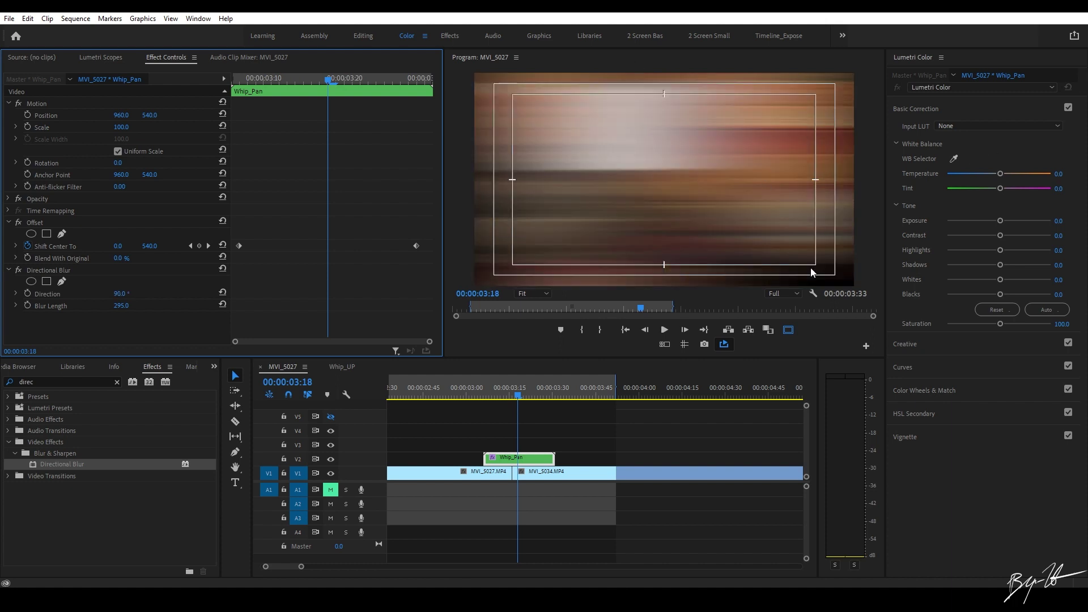
{"action": "type", "text": "300"}
{"action": "key", "text": "Return"}
{"action": "left_click", "coordinate": [15, 306]}
{"action": "left_click", "coordinate": [27, 306]}
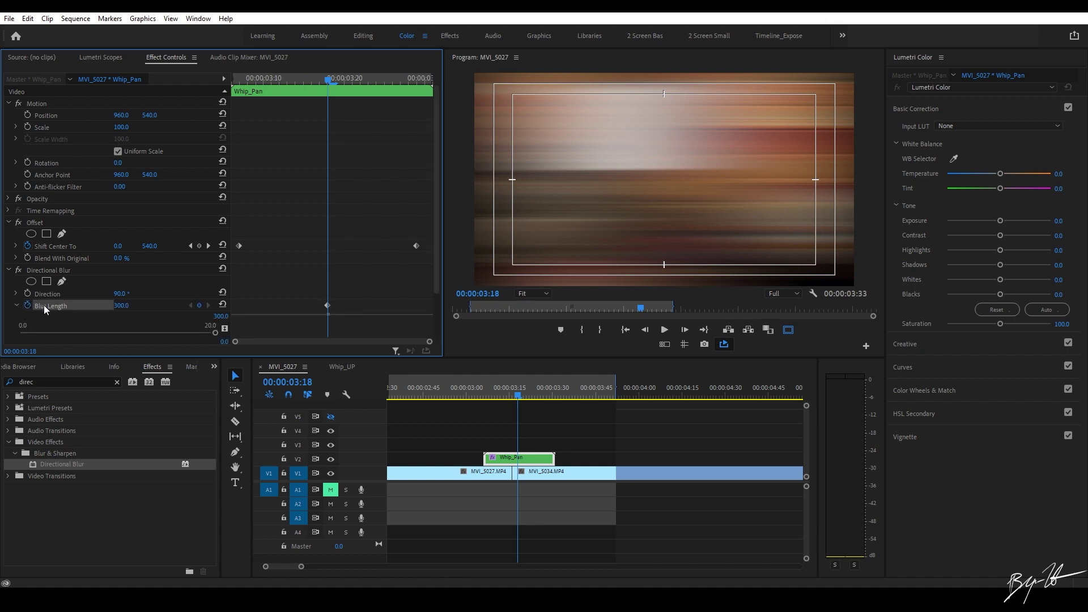
Step: Add Blur Length keyframes of 0 to Whip_Pan at 00:00:03:07 and 00:00:03:29
{"action": "left_click_drag", "start_coordinate": [329, 84], "coordinate": [245, 86]}
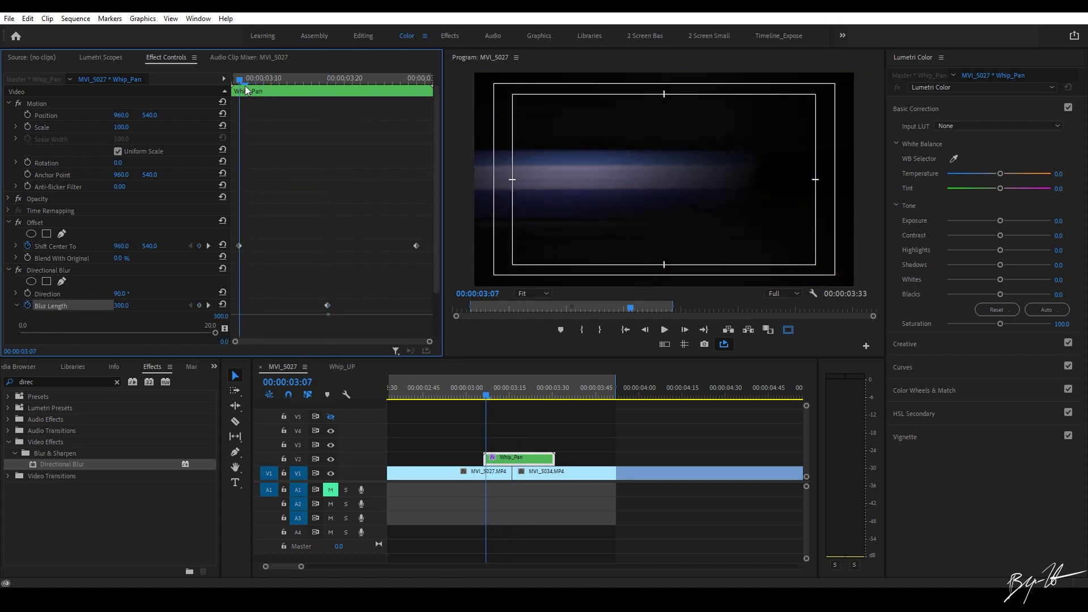
{"action": "left_click", "coordinate": [121, 306]}
{"action": "type", "text": "0"}
{"action": "key", "text": "Return"}
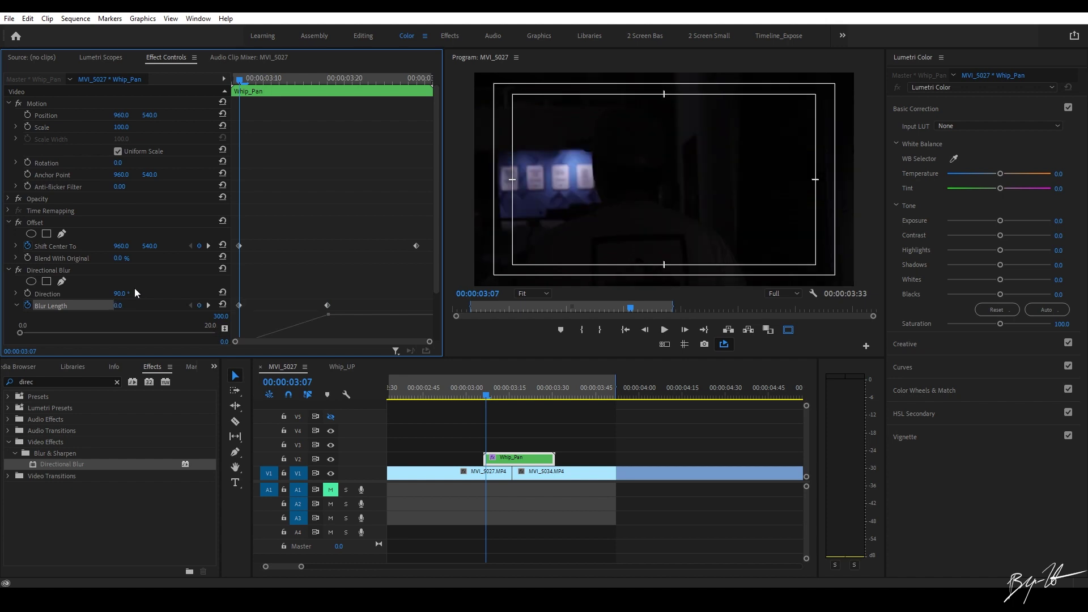
{"action": "left_click", "coordinate": [208, 306]}
{"action": "left_click_drag", "start_coordinate": [330, 82], "coordinate": [417, 115]}
{"action": "left_click", "coordinate": [129, 304]}
{"action": "type", "text": "0"}
{"action": "key", "text": "Return"}
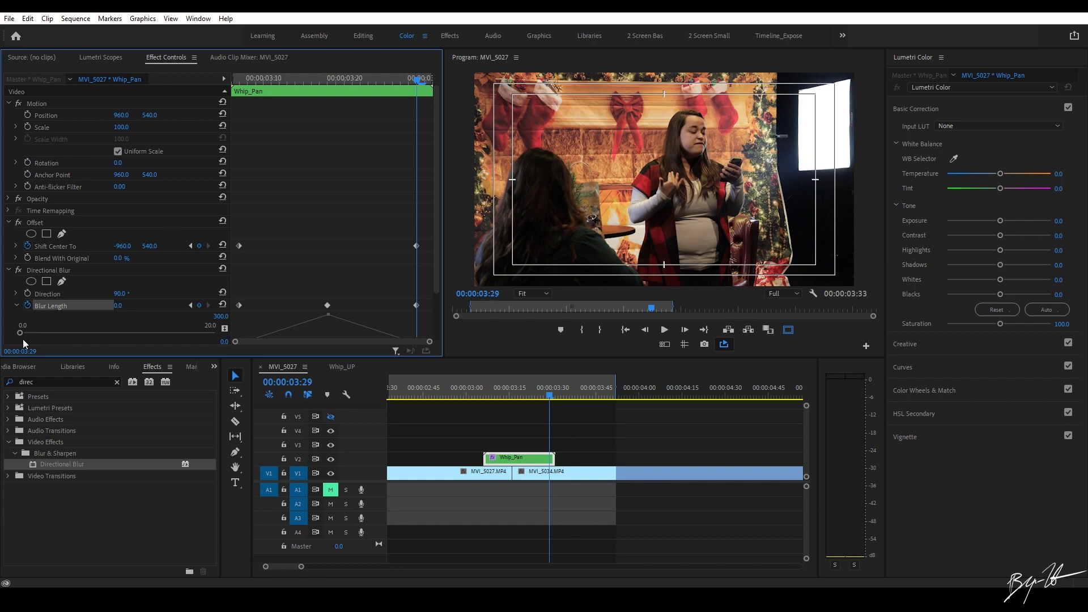
Step: Check Whip_Pan's Blur Length velocity graph and play back the transition with the blur
{"action": "scroll", "coordinate": [437, 283], "scroll_direction": "down", "scroll_amount": 2}
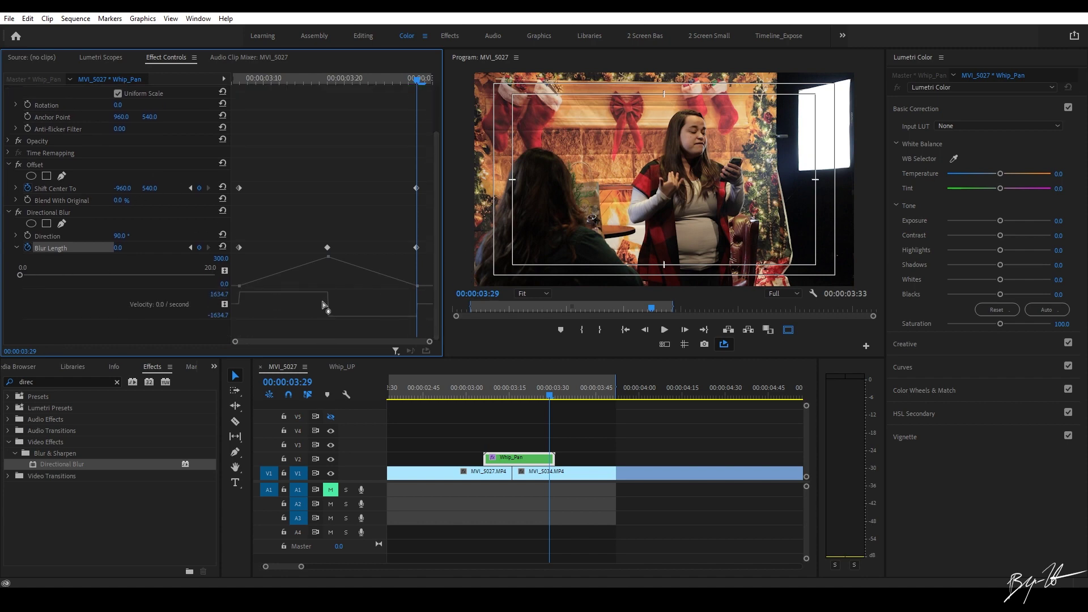
{"action": "left_click", "coordinate": [635, 397]}
{"action": "key", "text": "space"}
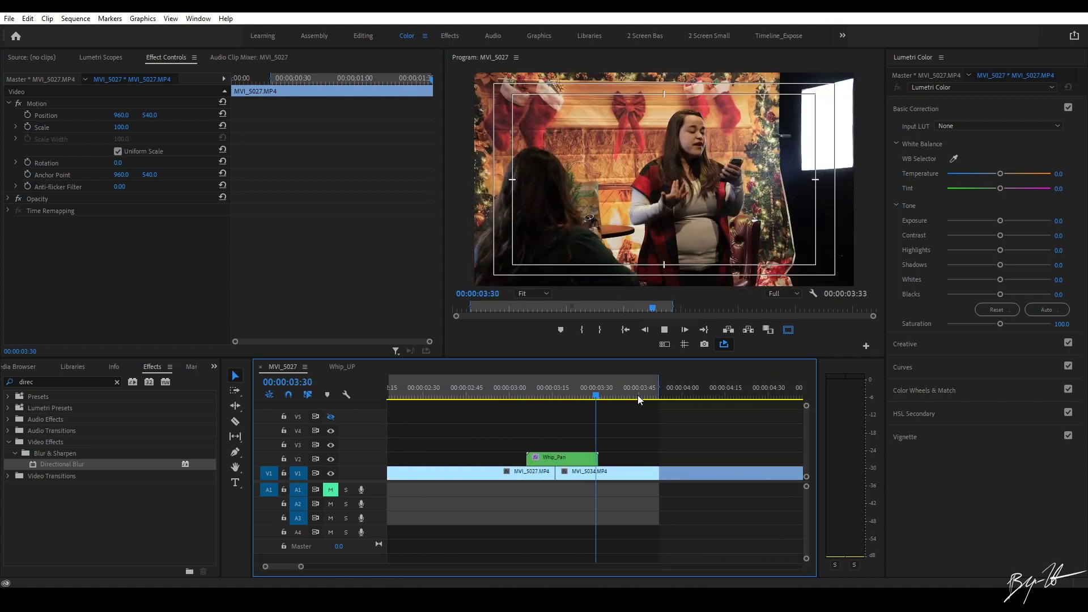
{"action": "key", "text": "space"}
Step: Select the Whip_Pan nest, save the project and collapse its Offset and Directional Blur settings
{"action": "left_click", "coordinate": [529, 390]}
{"action": "left_click", "coordinate": [529, 459]}
{"action": "key", "text": "ctrl+s"}
{"action": "left_click", "coordinate": [8, 223]}
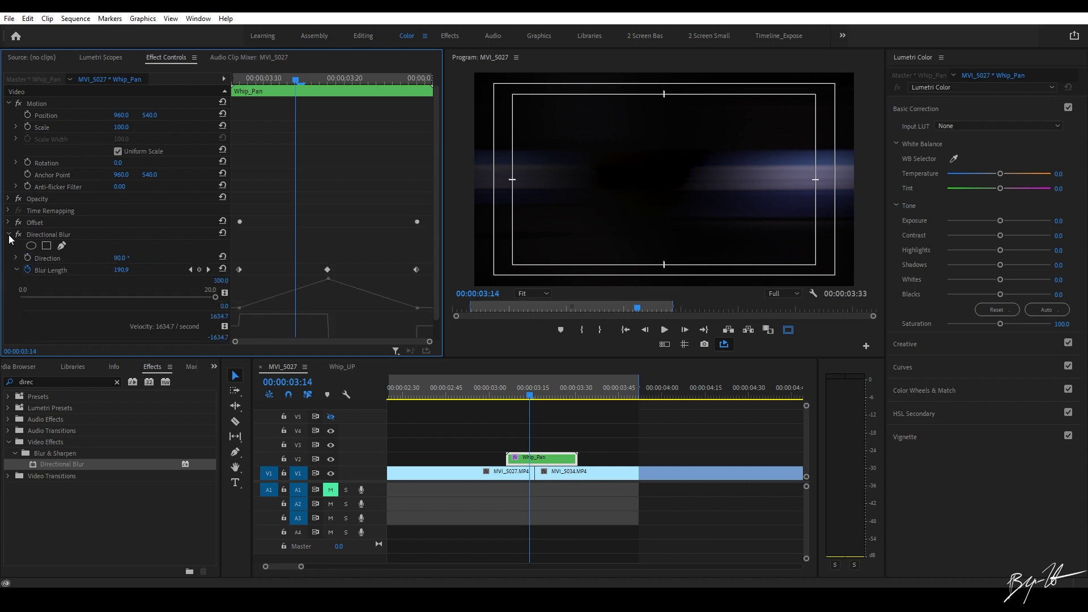
{"action": "left_click", "coordinate": [8, 234]}
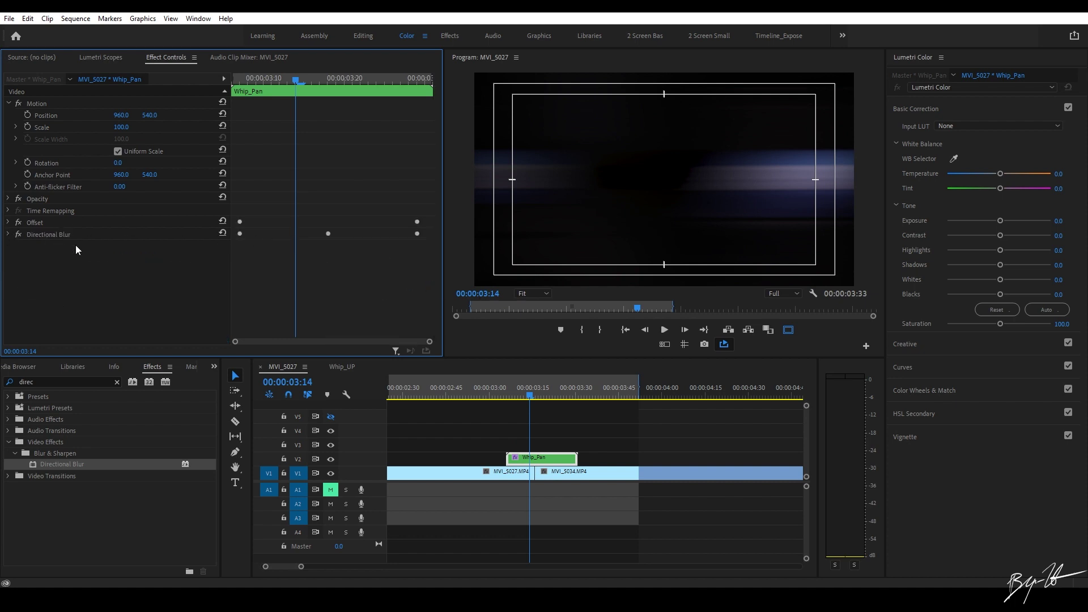
Step: Split the Whip_Pan nest at the cut at 00:00:03:16 and select its first half
{"action": "left_click", "coordinate": [533, 394]}
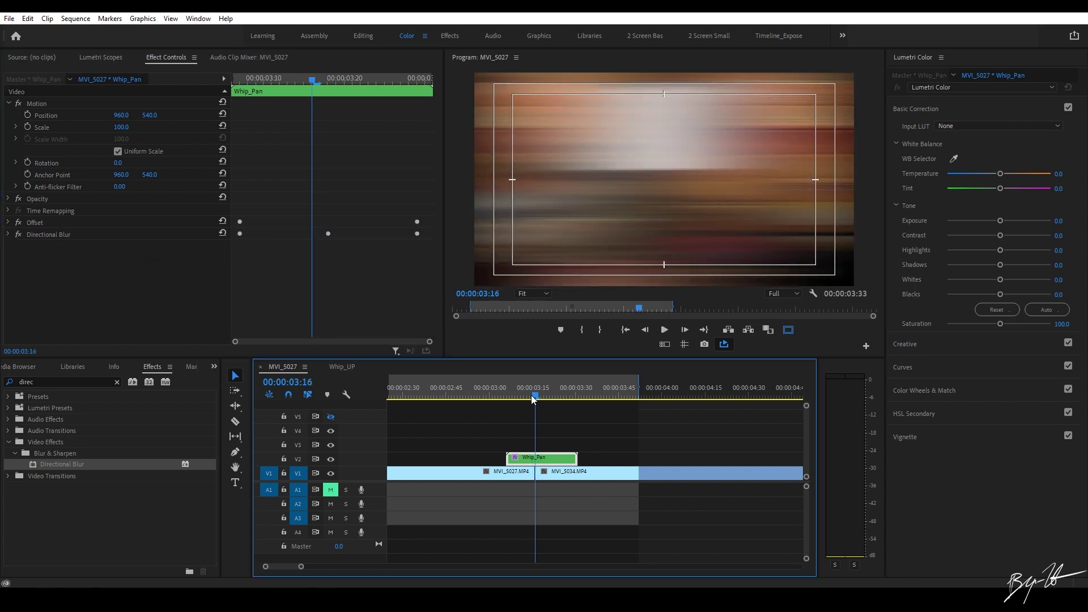
{"action": "key", "text": "c"}
{"action": "left_click", "coordinate": [538, 457]}
{"action": "key", "text": "v"}
{"action": "left_click", "coordinate": [521, 458]}
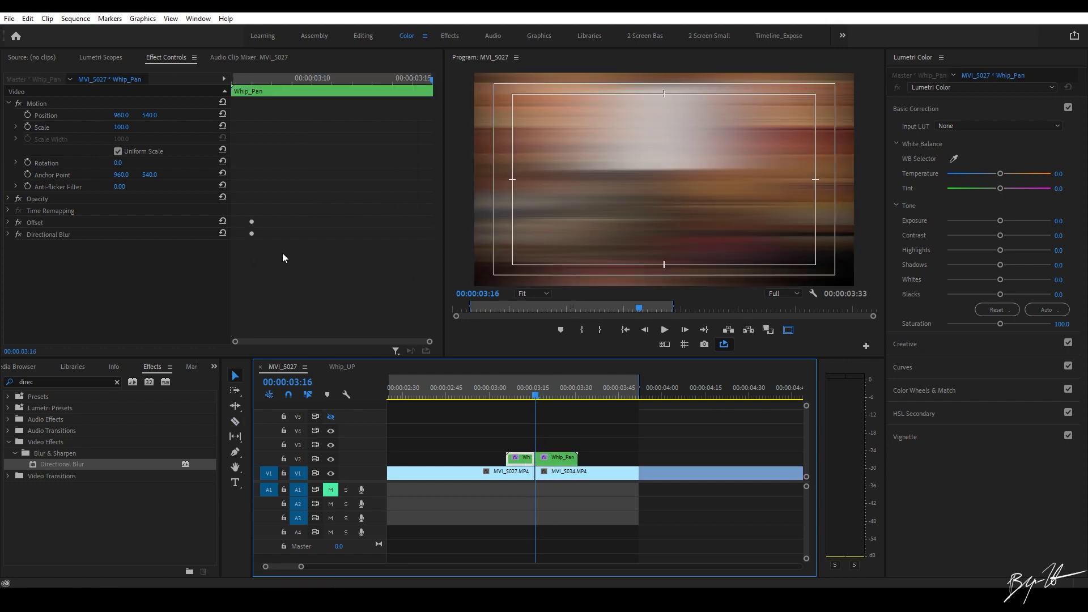
Step: Add Shift Center To and Blur Length keyframes just before the end of Whip_Pan's first half
{"action": "left_click", "coordinate": [8, 222]}
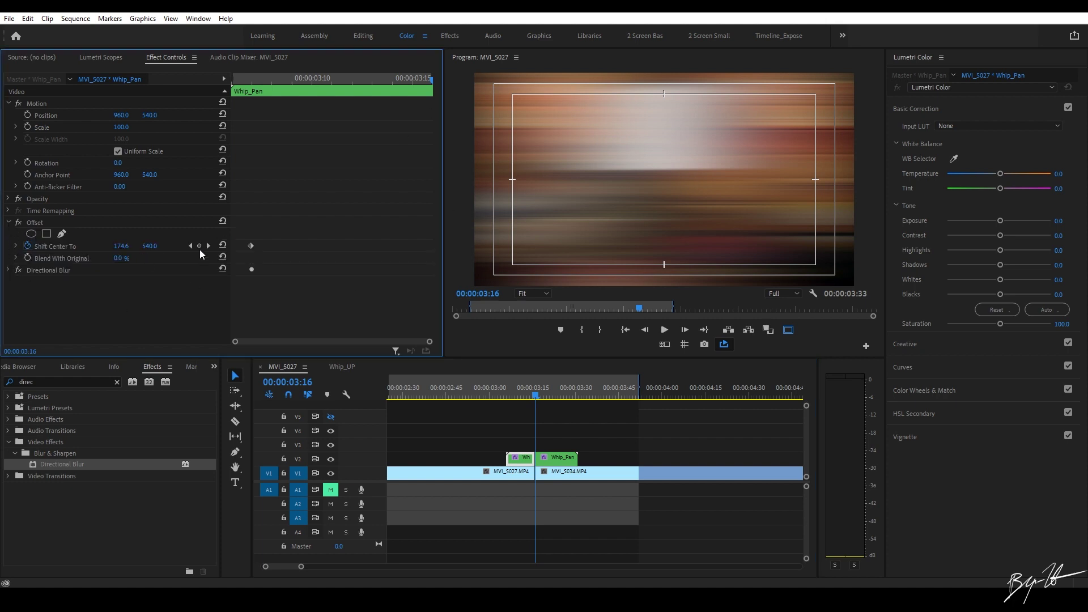
{"action": "left_click", "coordinate": [55, 246]}
{"action": "left_click", "coordinate": [8, 270]}
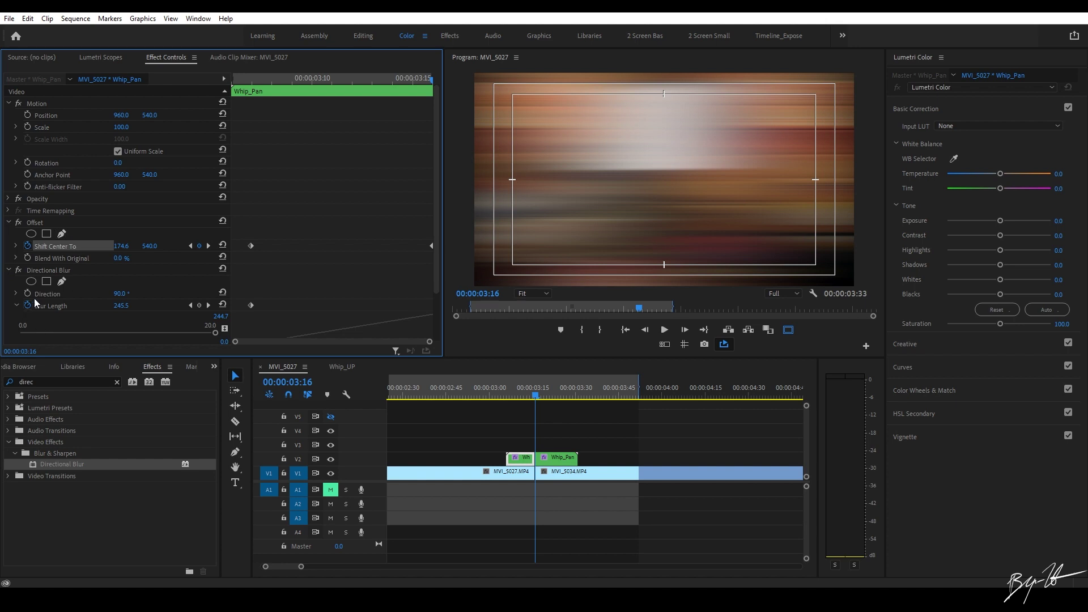
{"action": "left_click", "coordinate": [199, 308]}
{"action": "left_click", "coordinate": [420, 233]}
{"action": "left_click_drag", "start_coordinate": [453, 308], "coordinate": [420, 304]}
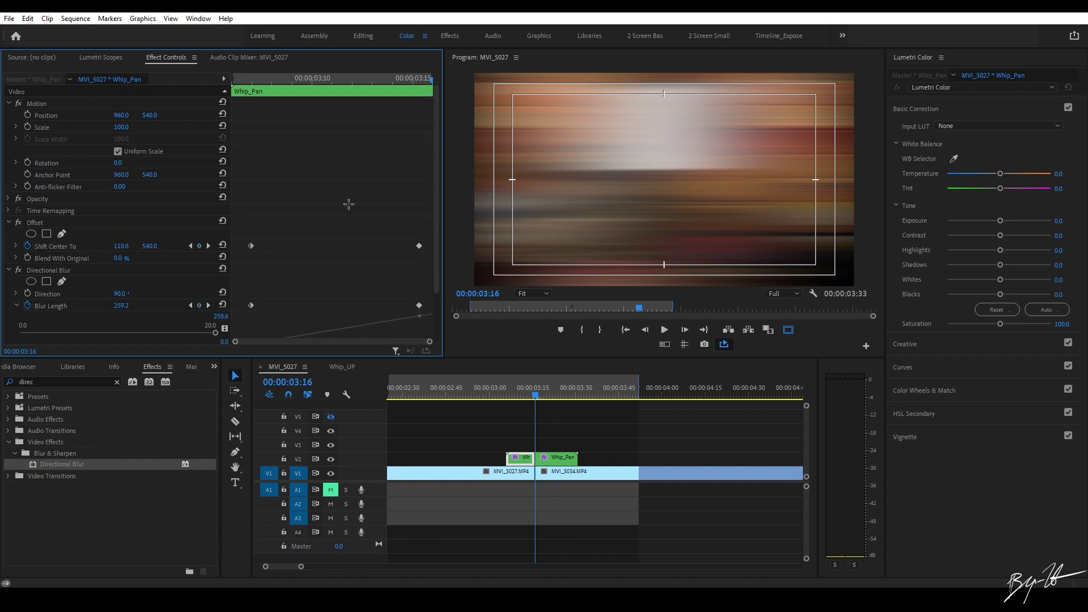
Step: Apply Ease Out to the first half's starting Shift Center To keyframe and Ease In to its ending one
{"action": "right_click", "coordinate": [252, 246]}
{"action": "key", "text": "Escape"}
{"action": "left_click_drag", "start_coordinate": [233, 229], "coordinate": [266, 265]}
{"action": "right_click", "coordinate": [250, 241]}
{"action": "mouse_move", "coordinate": [340, 335]}
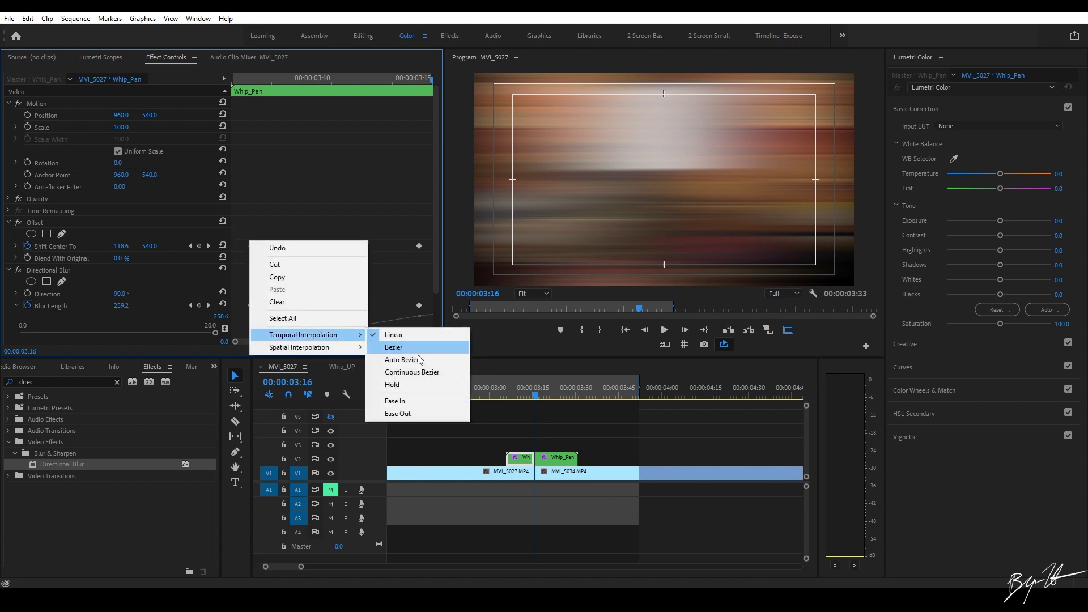
{"action": "left_click", "coordinate": [420, 417]}
{"action": "right_click", "coordinate": [419, 246]}
{"action": "mouse_move", "coordinate": [464, 344]}
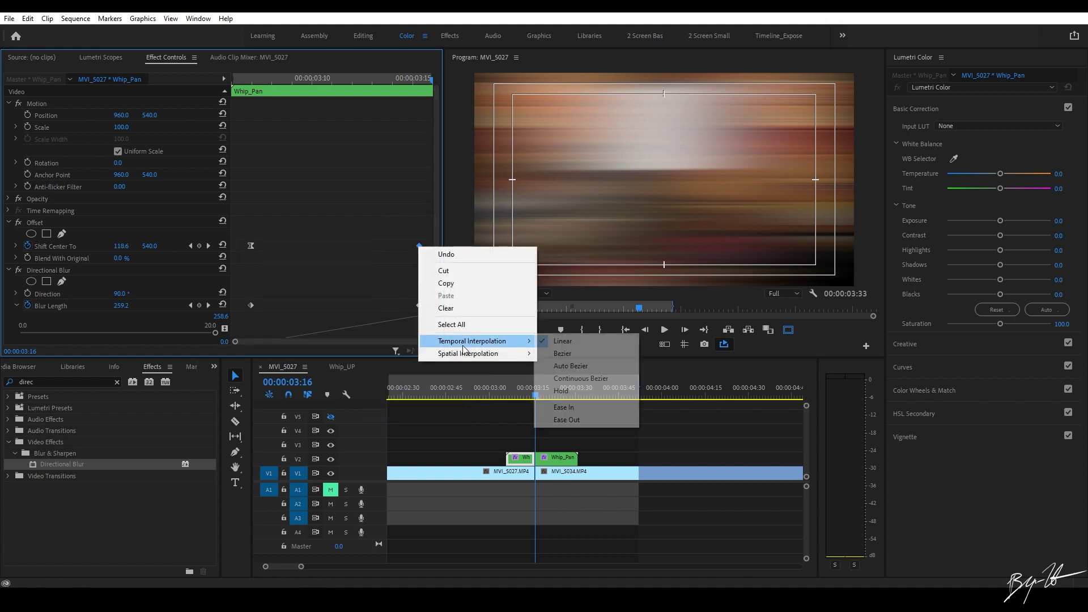
{"action": "left_click", "coordinate": [564, 407]}
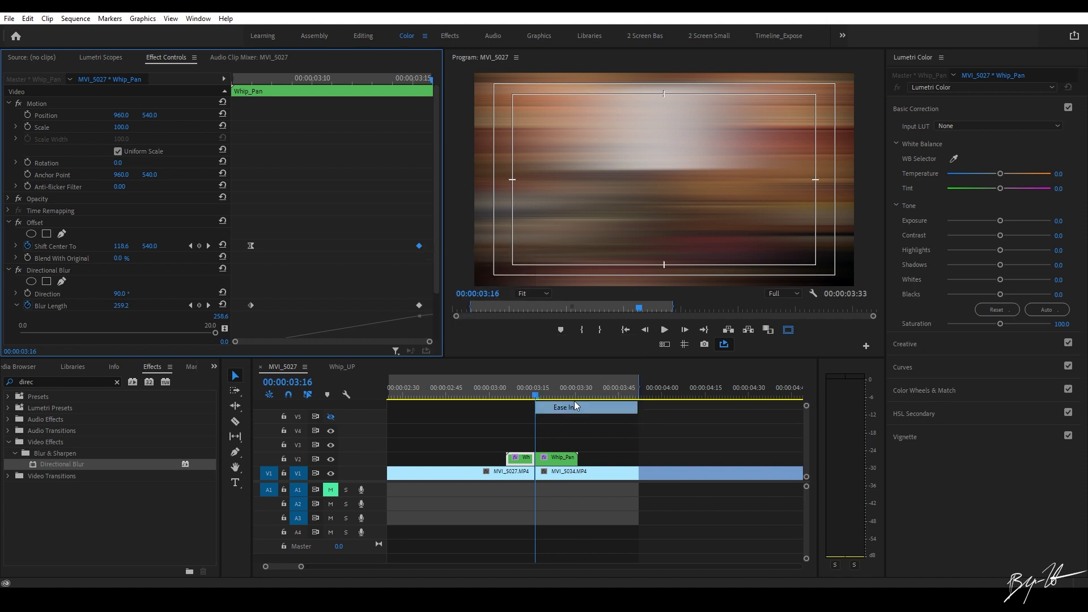
Step: Shape the first half's Shift Center To velocity to accelerate into the cut and move its keyframes to the clip's two ends
{"action": "left_click", "coordinate": [15, 246]}
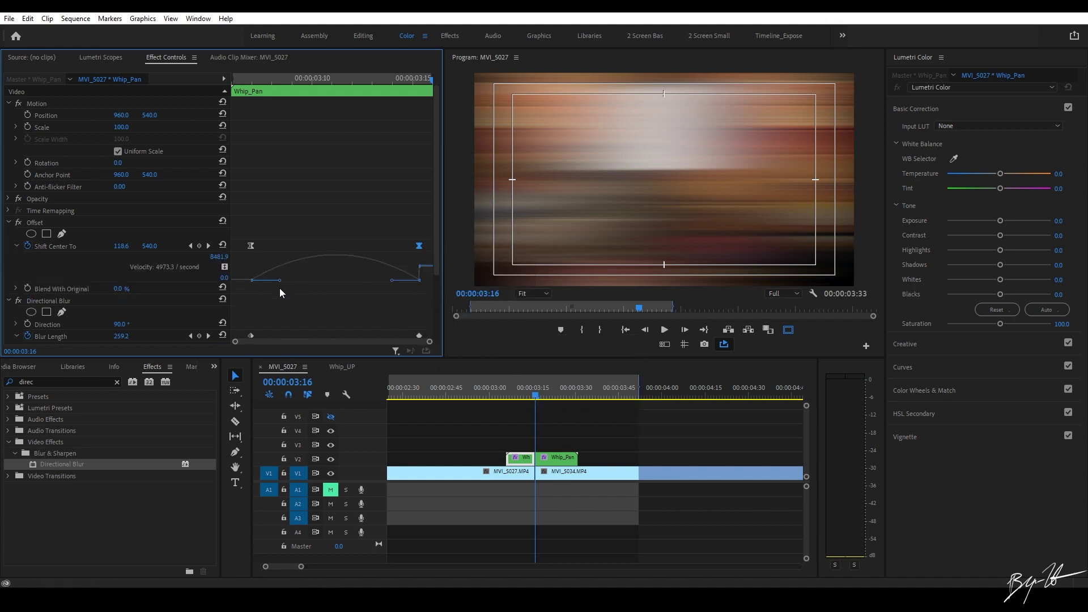
{"action": "left_click_drag", "start_coordinate": [283, 280], "coordinate": [322, 282]}
{"action": "left_click_drag", "start_coordinate": [394, 281], "coordinate": [431, 242]}
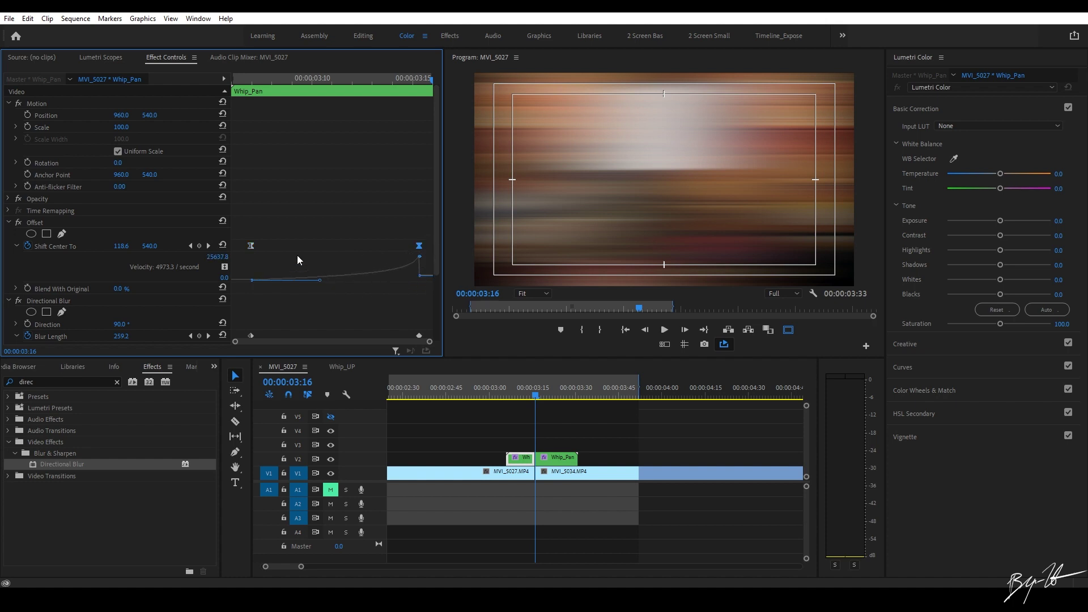
{"action": "scroll", "coordinate": [436, 266], "scroll_direction": "down", "scroll_amount": 3}
{"action": "left_click_drag", "start_coordinate": [423, 157], "coordinate": [428, 162]}
{"action": "left_click_drag", "start_coordinate": [250, 157], "coordinate": [233, 156]}
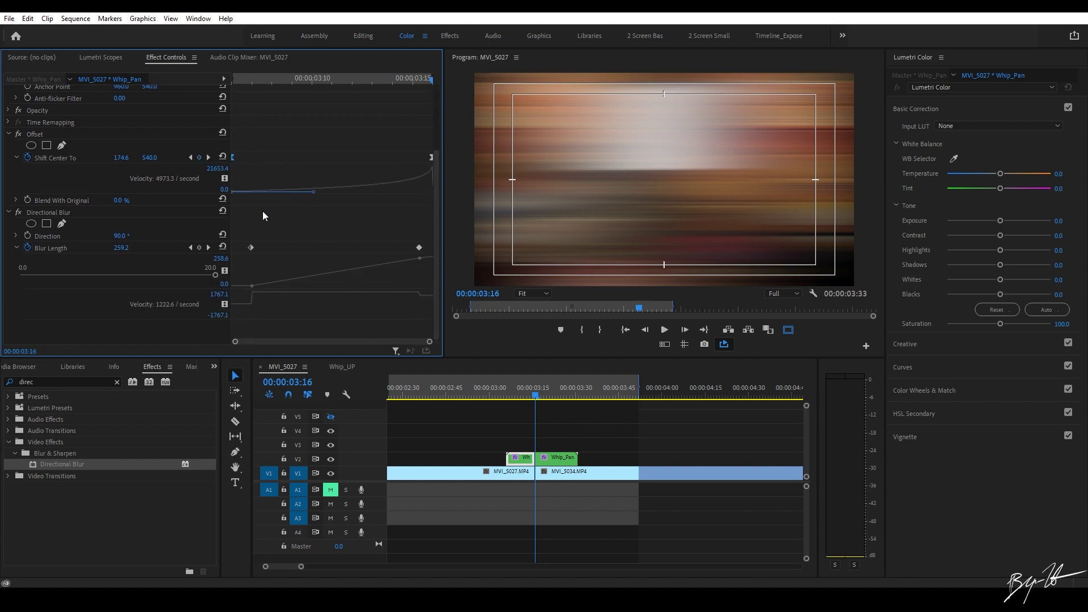
Step: Apply Ease Out to the first half's starting Blur Length keyframe and Ease In to its ending one
{"action": "left_click", "coordinate": [250, 248]}
{"action": "right_click", "coordinate": [252, 248]}
{"action": "left_click", "coordinate": [283, 421]}
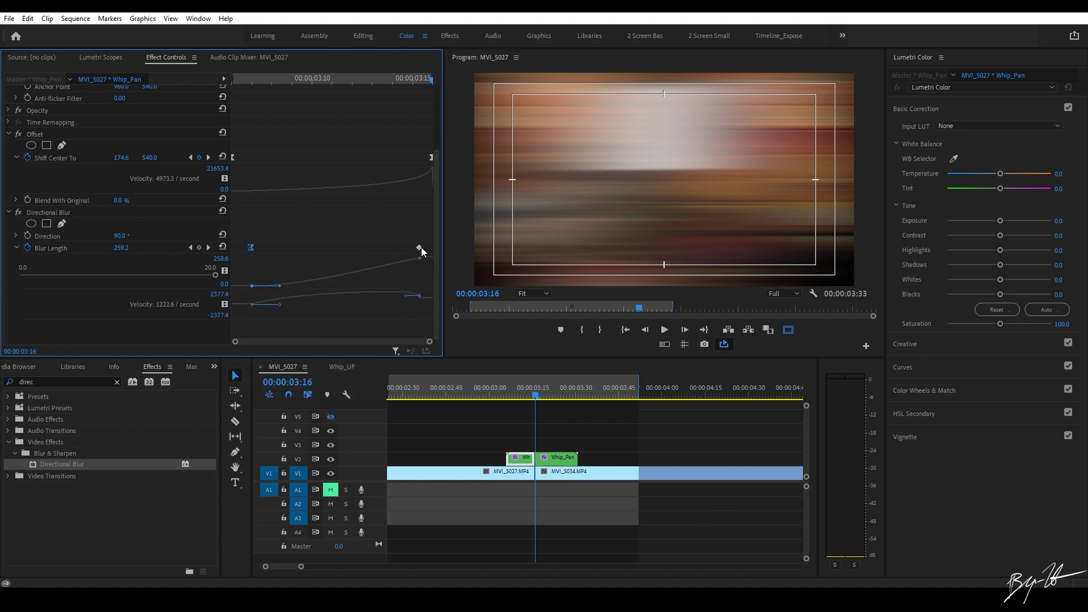
{"action": "left_click", "coordinate": [420, 248]}
{"action": "right_click", "coordinate": [420, 247]}
{"action": "left_click", "coordinate": [454, 408]}
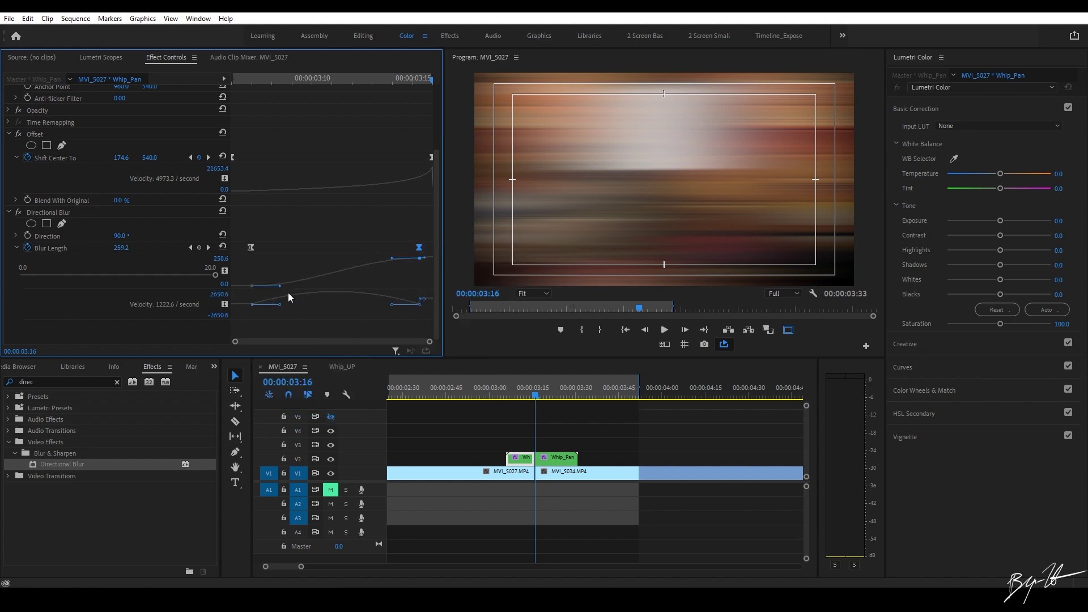
Step: Make the first half's Blur Length accelerate toward the cut with keyframes at the clip's ends, and play back the transition
{"action": "left_click_drag", "start_coordinate": [279, 286], "coordinate": [318, 283]}
{"action": "left_click_drag", "start_coordinate": [392, 306], "coordinate": [437, 249]}
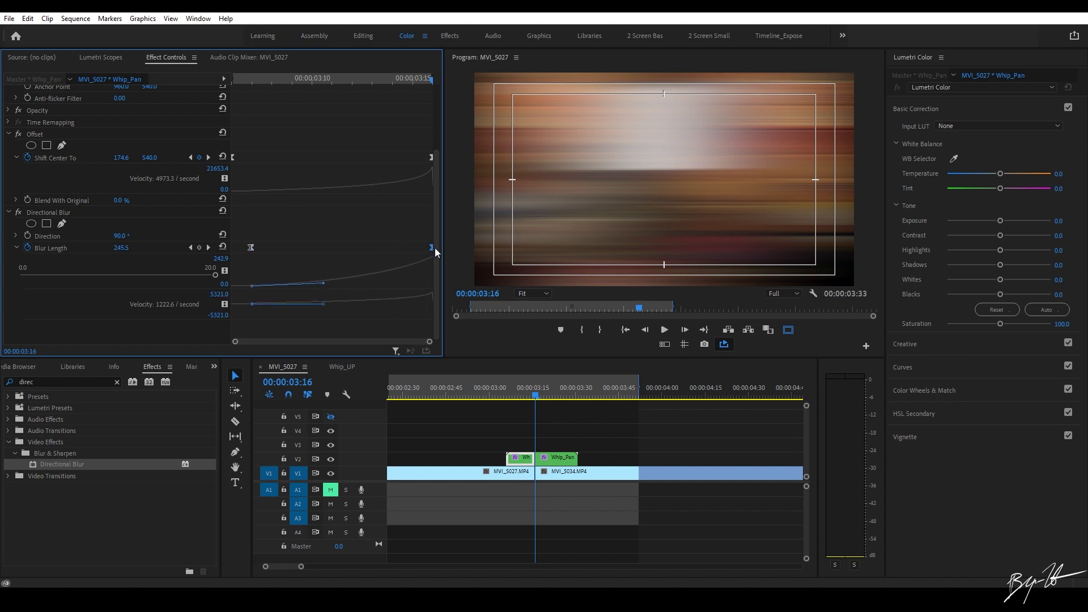
{"action": "left_click_drag", "start_coordinate": [251, 247], "coordinate": [209, 246]}
{"action": "left_click_drag", "start_coordinate": [511, 385], "coordinate": [481, 396]}
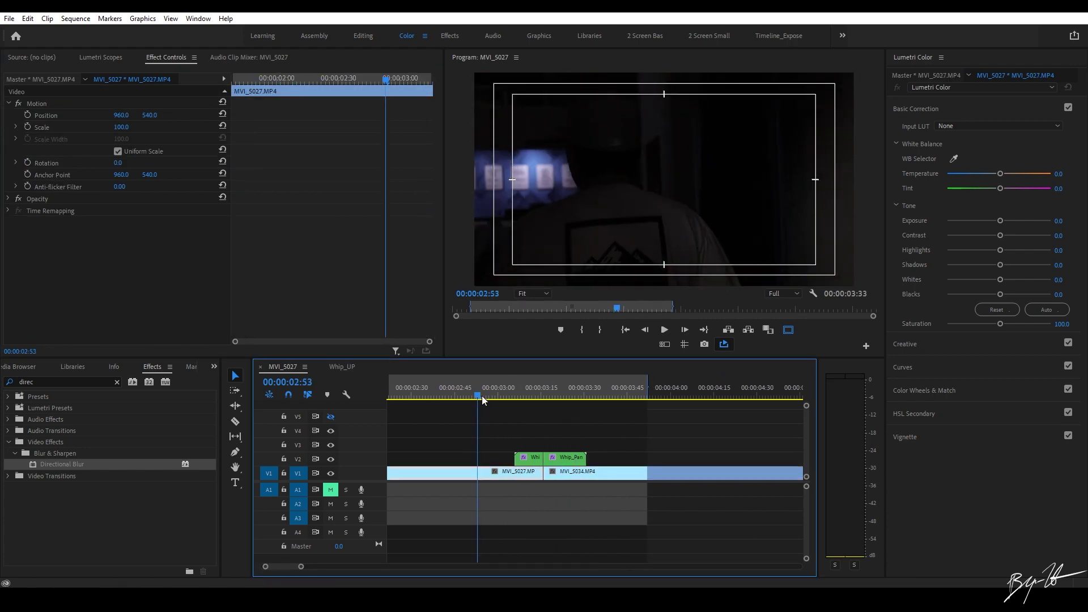
{"action": "key", "text": "space"}
Step: On Whip_Pan's second half, add a Shift Center To keyframe and place it and the 300 Blur Length keyframe just inside the start
{"action": "left_click", "coordinate": [544, 395]}
{"action": "left_click", "coordinate": [564, 458]}
{"action": "left_click", "coordinate": [8, 234]}
{"action": "left_click", "coordinate": [8, 223]}
{"action": "left_click_drag", "start_coordinate": [259, 306], "coordinate": [232, 307]}
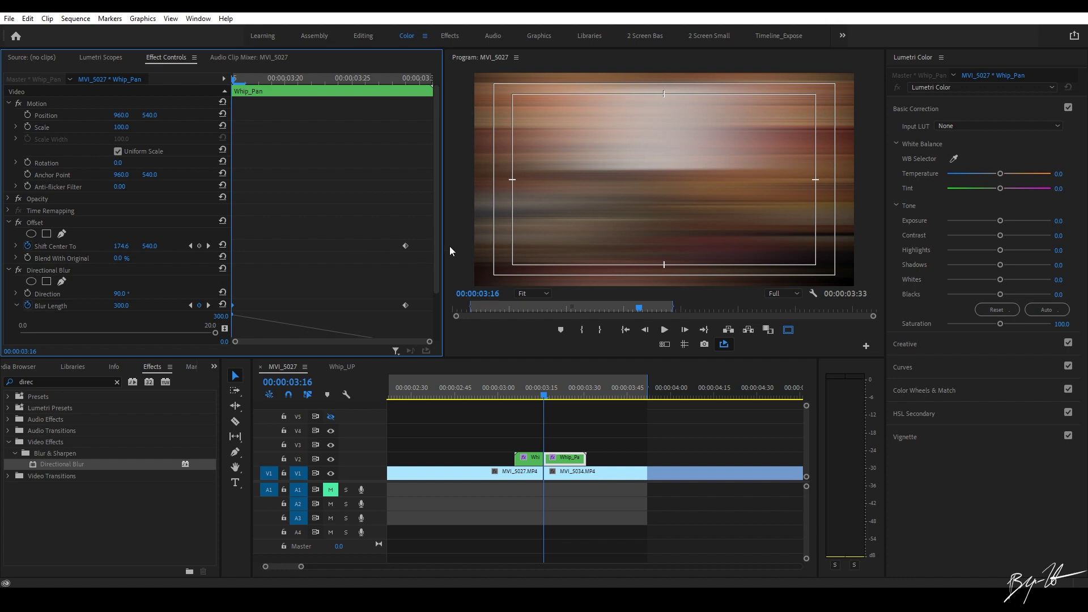
{"action": "left_click", "coordinate": [200, 246]}
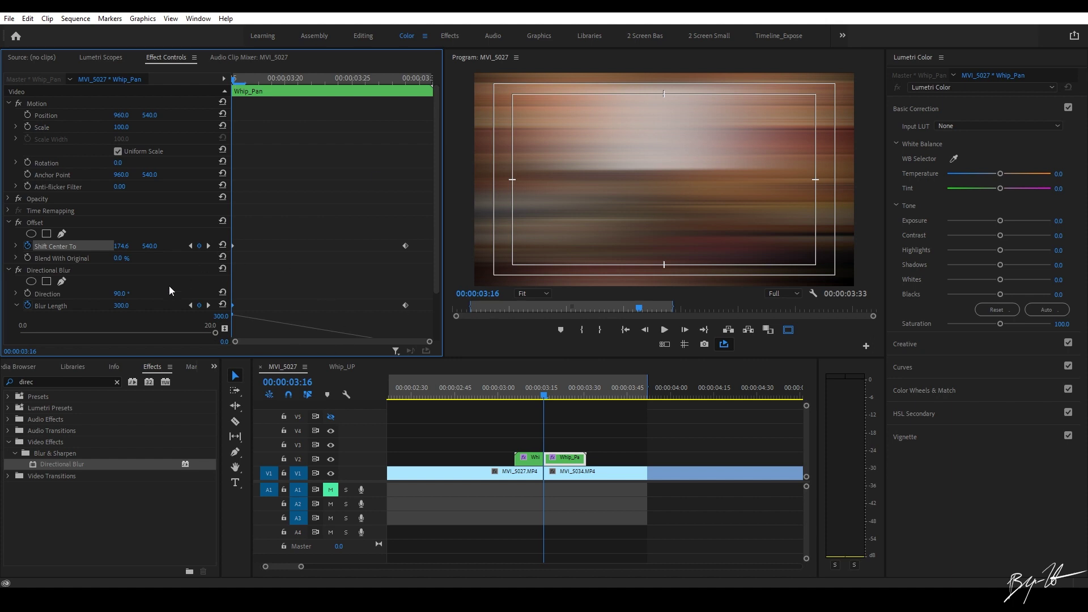
{"action": "left_click_drag", "start_coordinate": [233, 245], "coordinate": [244, 245]}
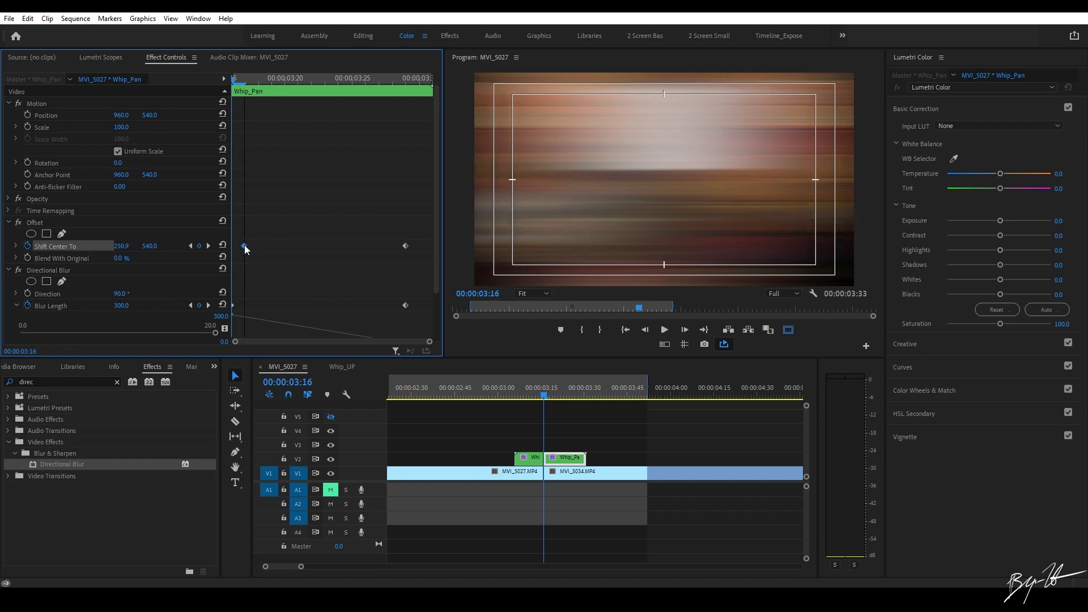
{"action": "left_click_drag", "start_coordinate": [232, 305], "coordinate": [247, 310]}
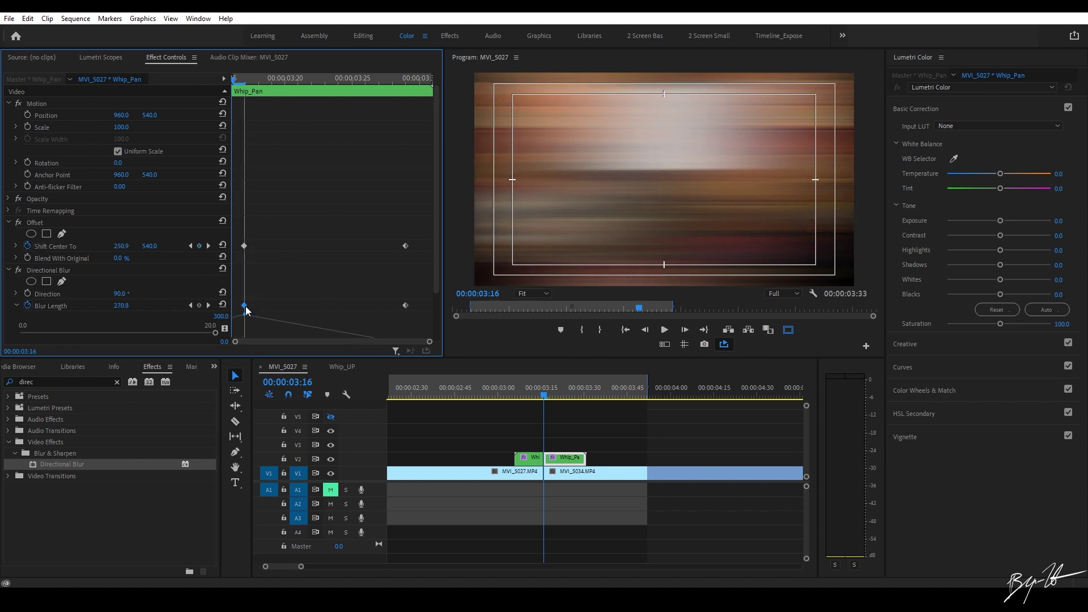
Step: Apply Ease Out to the second half's first Shift Center To keyframe and Ease In to its last one
{"action": "right_click", "coordinate": [245, 246]}
{"action": "mouse_move", "coordinate": [306, 341]}
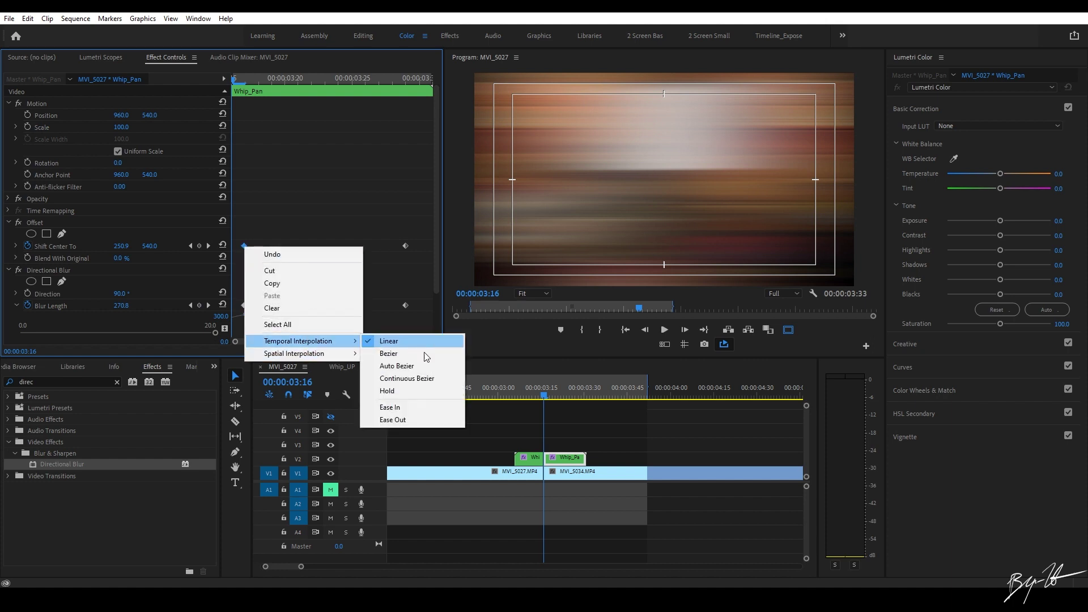
{"action": "left_click", "coordinate": [420, 420]}
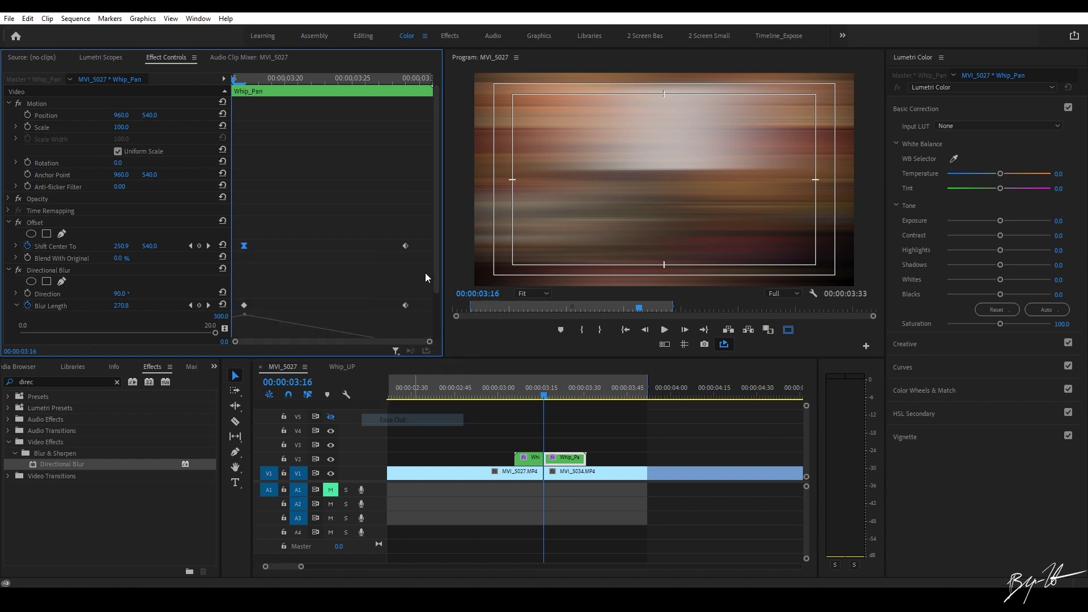
{"action": "right_click", "coordinate": [405, 246]}
{"action": "mouse_move", "coordinate": [470, 340]}
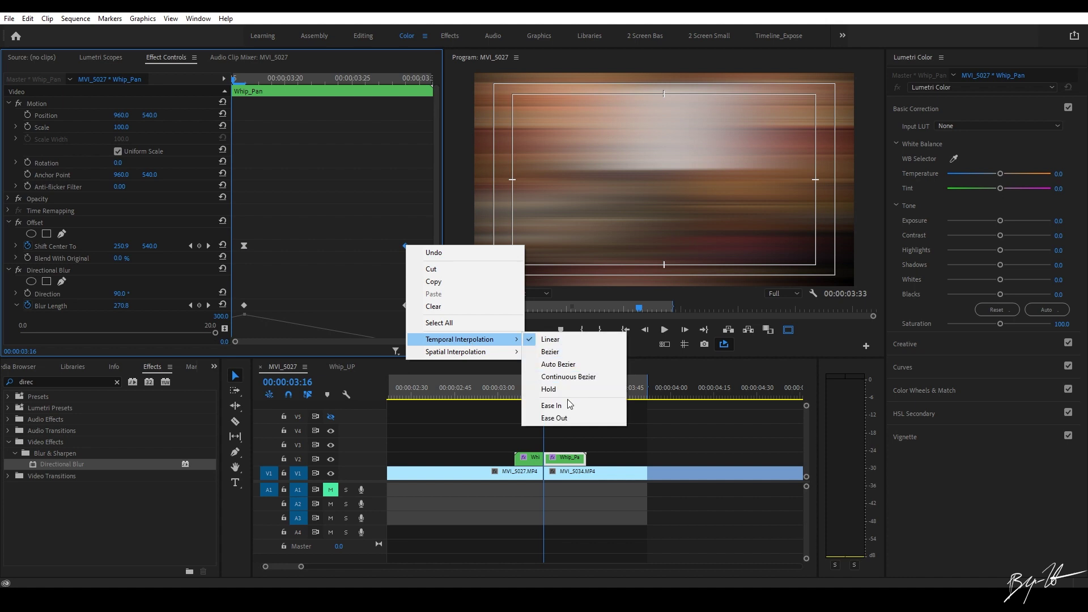
{"action": "left_click", "coordinate": [545, 406]}
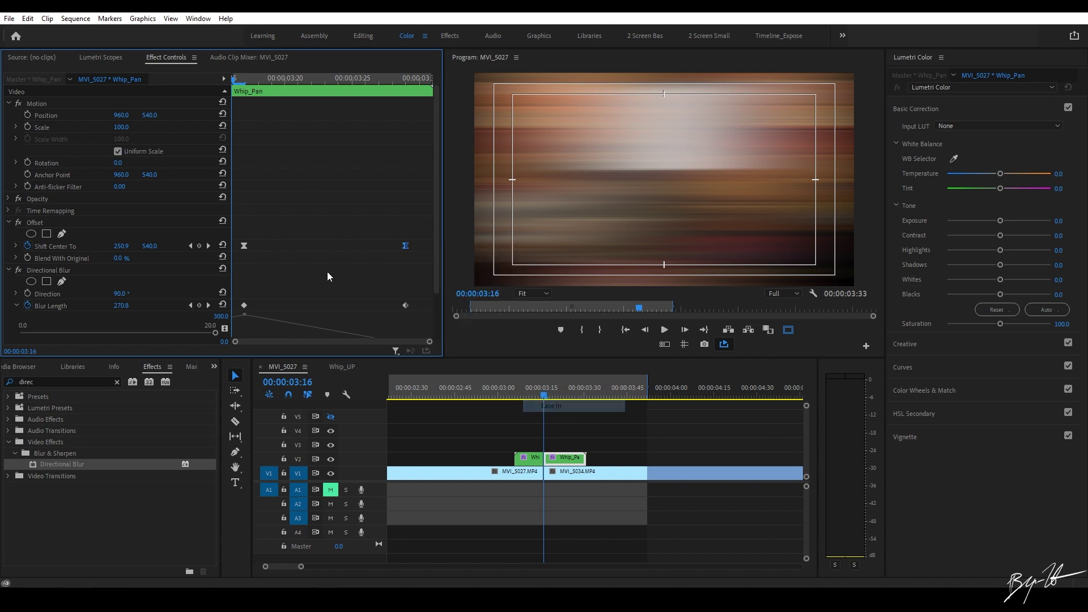
Step: Shape the second half's Shift Center To velocity to start fast and slow down, with its keyframes at the clip's ends
{"action": "left_click", "coordinate": [17, 247]}
{"action": "left_click", "coordinate": [243, 282]}
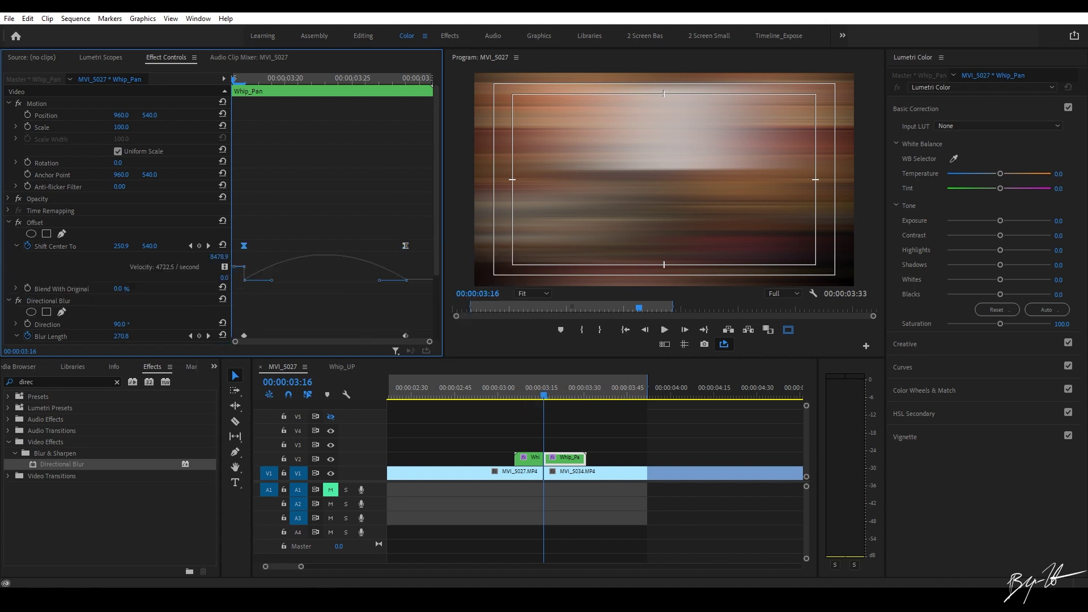
{"action": "left_click_drag", "start_coordinate": [272, 280], "coordinate": [260, 256]}
{"action": "left_click_drag", "start_coordinate": [382, 282], "coordinate": [339, 282]}
{"action": "left_click_drag", "start_coordinate": [244, 245], "coordinate": [233, 245]}
{"action": "left_click_drag", "start_coordinate": [405, 245], "coordinate": [432, 250]}
{"action": "left_click_drag", "start_coordinate": [253, 263], "coordinate": [252, 257]}
Step: Apply Ease In to the second half's first Blur Length keyframe and Ease Out to its last one
{"action": "left_click_drag", "start_coordinate": [437, 272], "coordinate": [434, 325]}
{"action": "right_click", "coordinate": [245, 255]}
{"action": "left_click", "coordinate": [278, 428]}
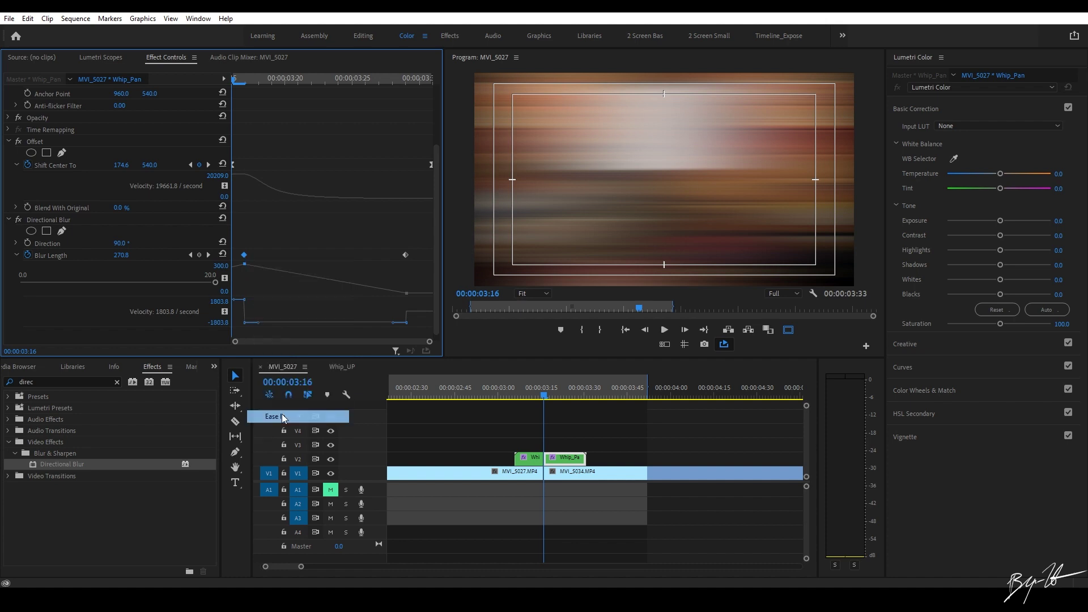
{"action": "right_click", "coordinate": [405, 255]}
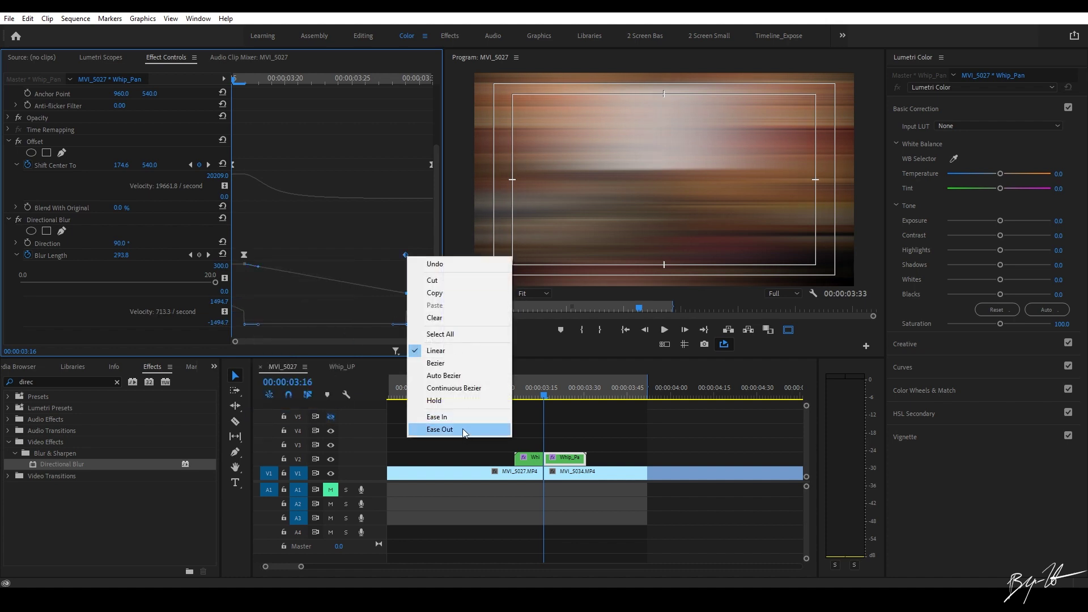
{"action": "left_click", "coordinate": [439, 429]}
Step: Make the second half's Blur Length fall off quickly after the cut, moving its keyframes out toward the clip's ends
{"action": "left_click_drag", "start_coordinate": [407, 257], "coordinate": [355, 298]}
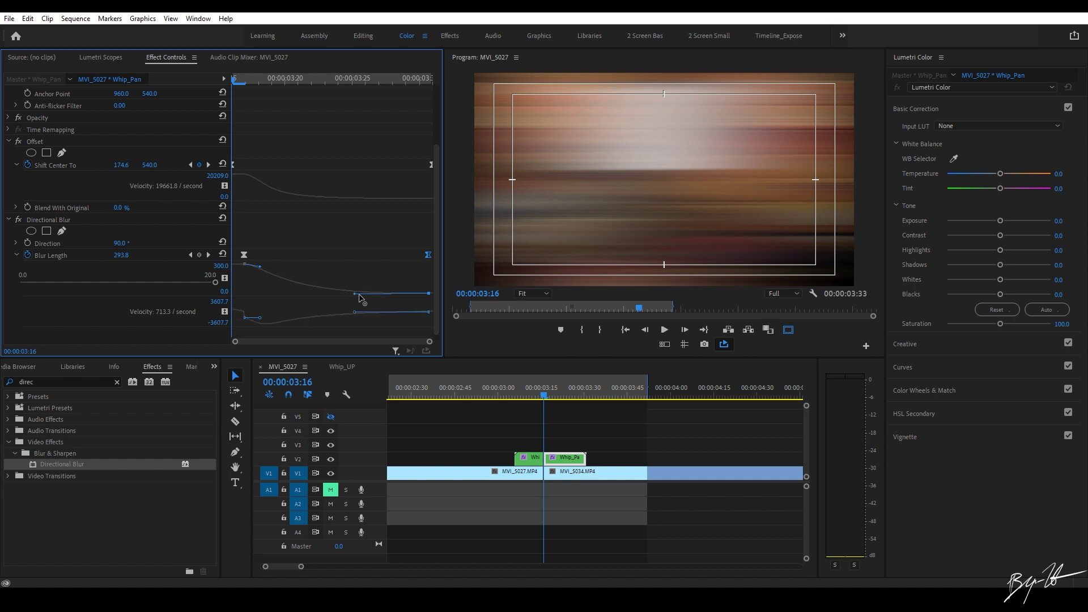
{"action": "left_click_drag", "start_coordinate": [244, 311], "coordinate": [244, 276]}
{"action": "left_click_drag", "start_coordinate": [540, 391], "coordinate": [561, 391]}
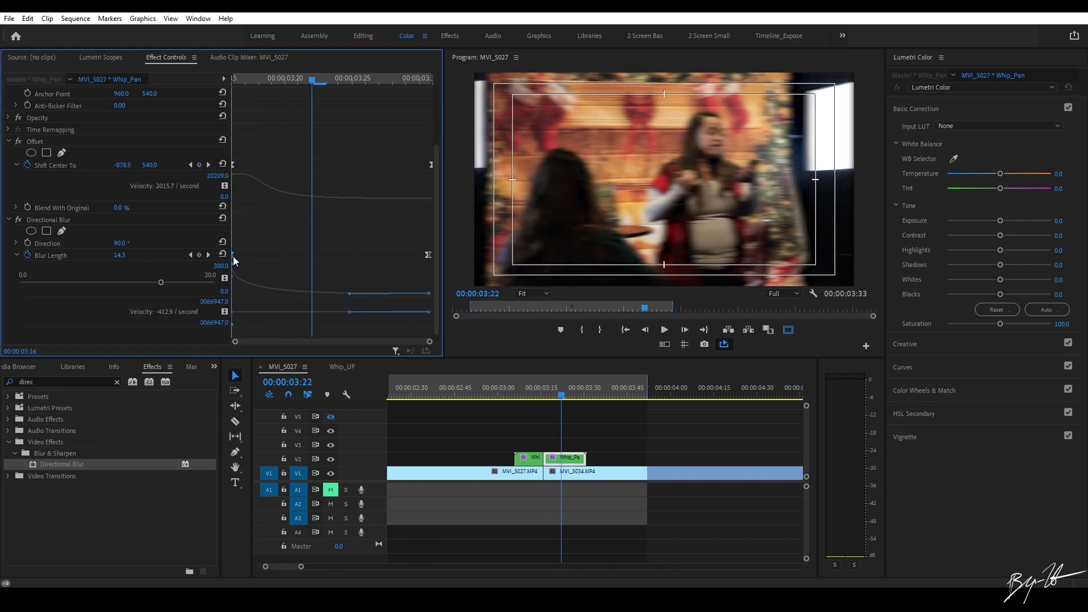
Step: Play back the sequence through the finished Whip_Pan transition at the second cut
{"action": "left_click", "coordinate": [532, 410]}
{"action": "left_click", "coordinate": [468, 385]}
{"action": "key", "text": "space"}
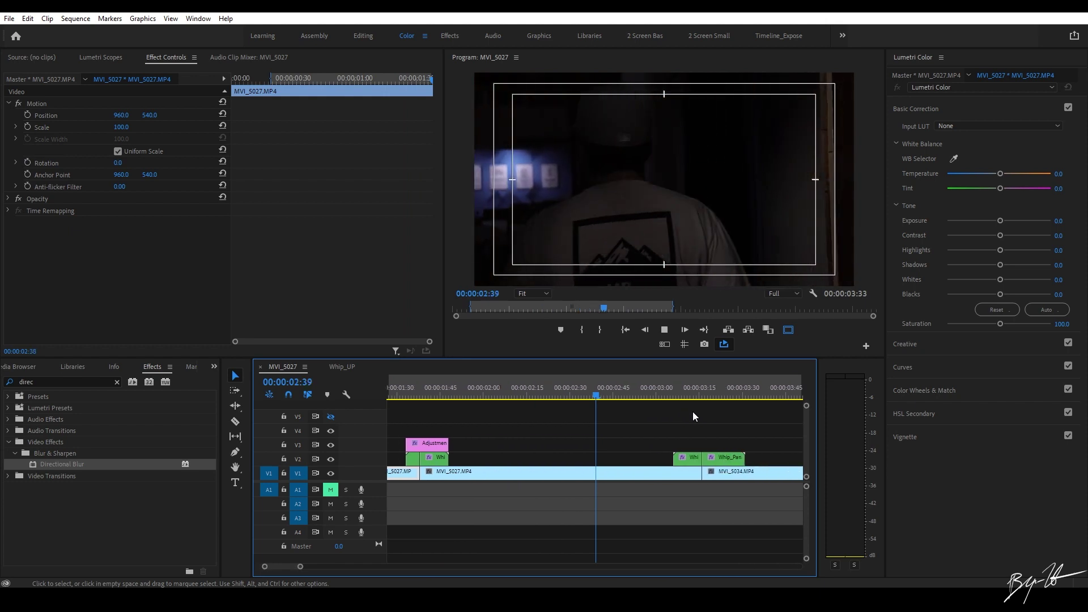
{"action": "key", "text": "space"}
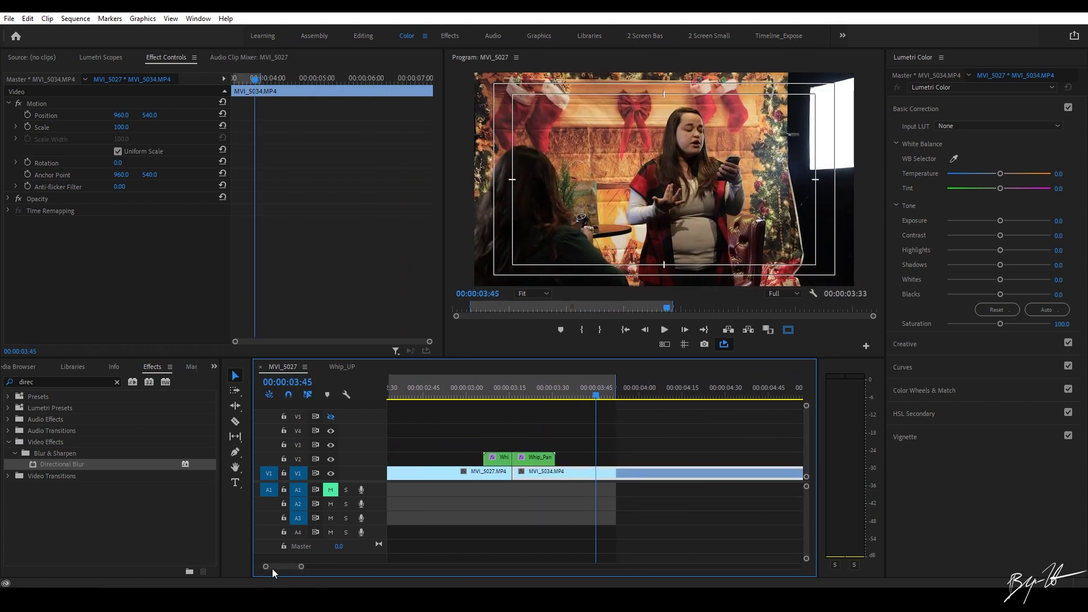
Step: Fit the whole sequence in the timeline and extend its In and Out range to cover all the clips
{"action": "key", "text": "backslash"}
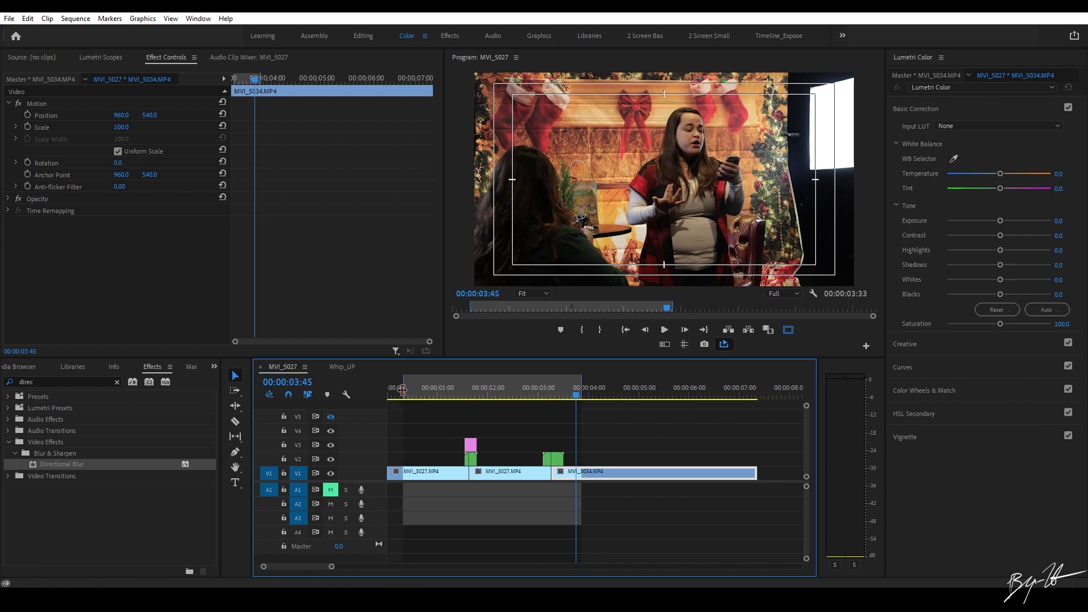
{"action": "left_click_drag", "start_coordinate": [401, 395], "coordinate": [388, 391]}
{"action": "left_click_drag", "start_coordinate": [581, 390], "coordinate": [784, 391]}
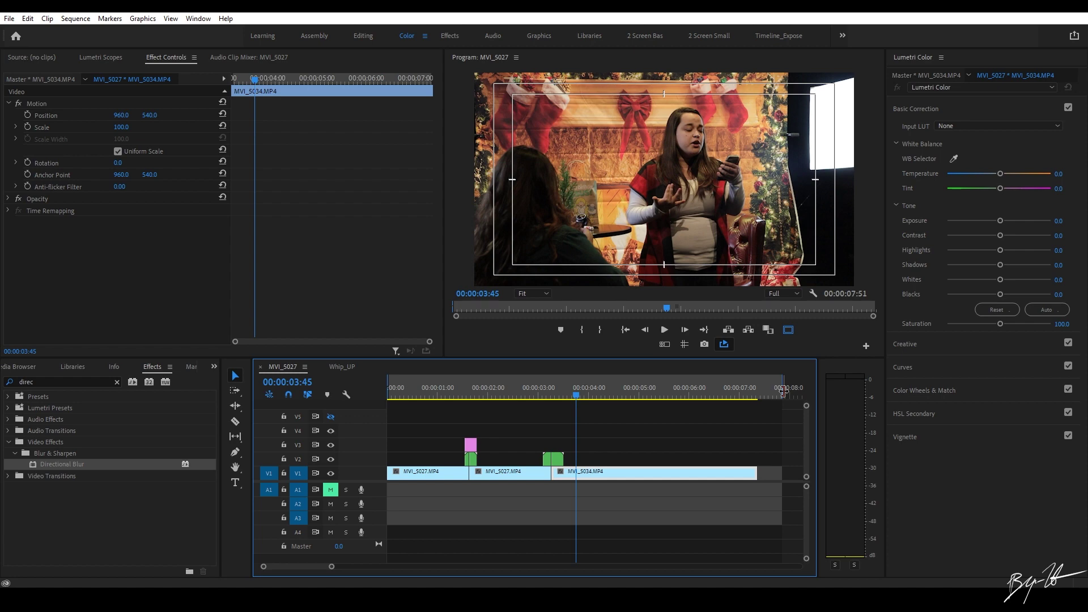
Step: Review the transition clips above both cuts and select the edit point at the second cut
{"action": "left_click_drag", "start_coordinate": [445, 416], "coordinate": [591, 451]}
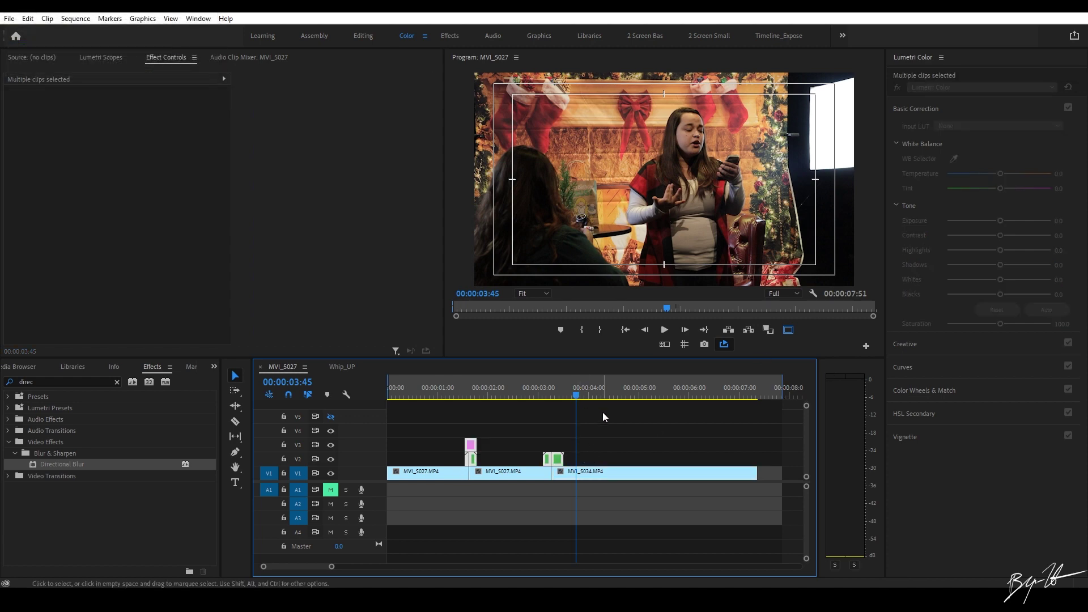
{"action": "left_click_drag", "start_coordinate": [565, 388], "coordinate": [529, 395]}
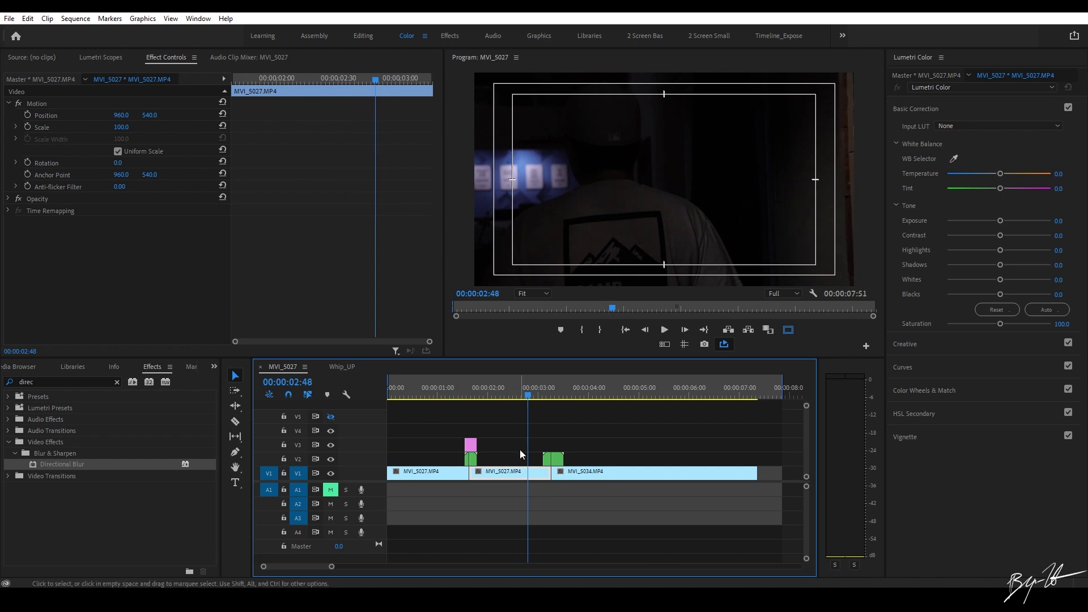
{"action": "left_click", "coordinate": [548, 475]}
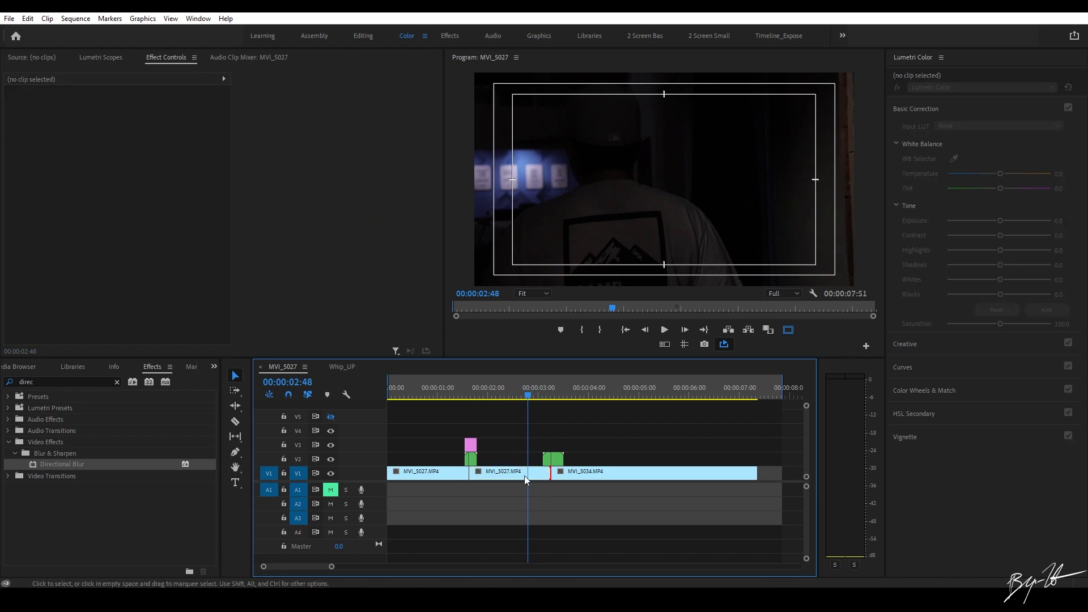
Step: Move the two transition clips above the second cut past the end of the last clip
{"action": "left_click", "coordinate": [525, 475]}
{"action": "left_click_drag", "start_coordinate": [467, 418], "coordinate": [611, 468]}
{"action": "left_click", "coordinate": [645, 442]}
{"action": "left_click_drag", "start_coordinate": [518, 397], "coordinate": [541, 400]}
{"action": "left_click_drag", "start_coordinate": [592, 448], "coordinate": [782, 460]}
Step: Move the stacked adjustment layer and nested transition clips from the first cut so they straddle the second cut
{"action": "left_click_drag", "start_coordinate": [449, 415], "coordinate": [513, 462]}
{"action": "left_click_drag", "start_coordinate": [544, 396], "coordinate": [550, 396]}
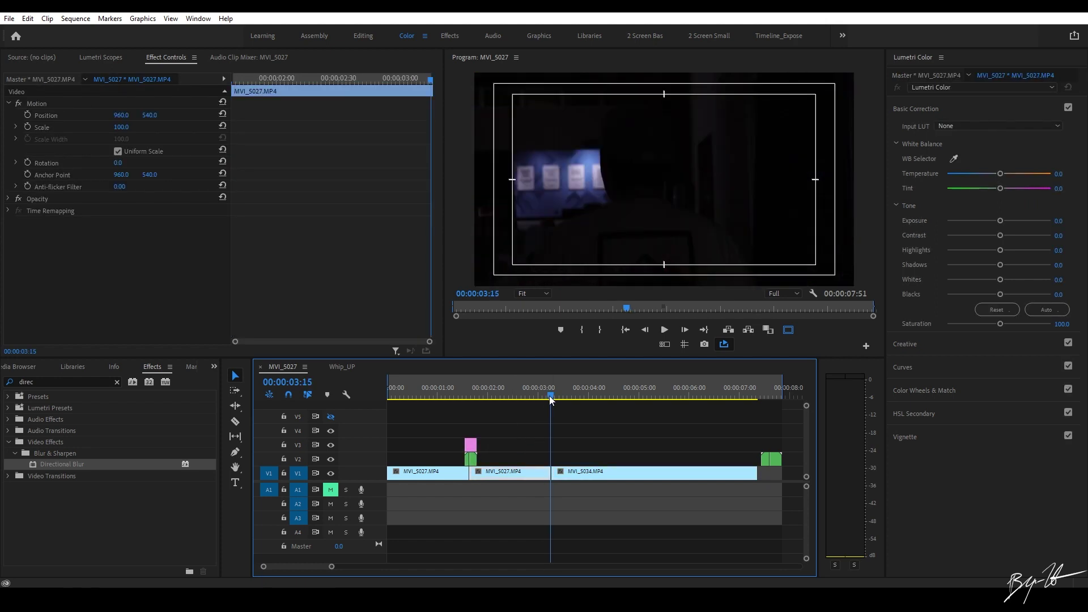
{"action": "left_click_drag", "start_coordinate": [339, 568], "coordinate": [315, 567]}
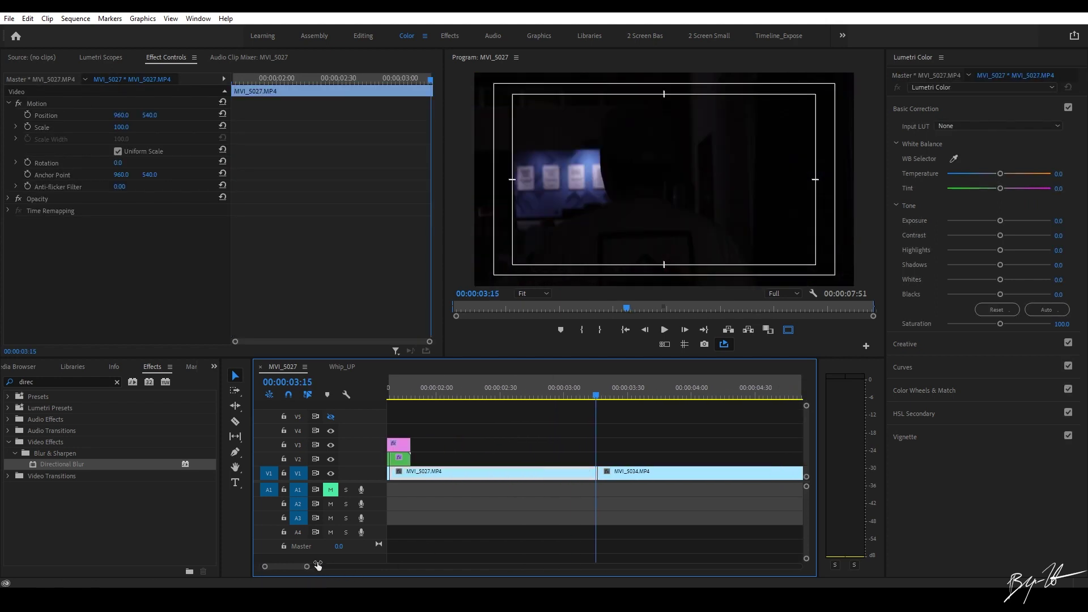
{"action": "left_click", "coordinate": [599, 396]}
{"action": "left_click_drag", "start_coordinate": [436, 434], "coordinate": [646, 448]}
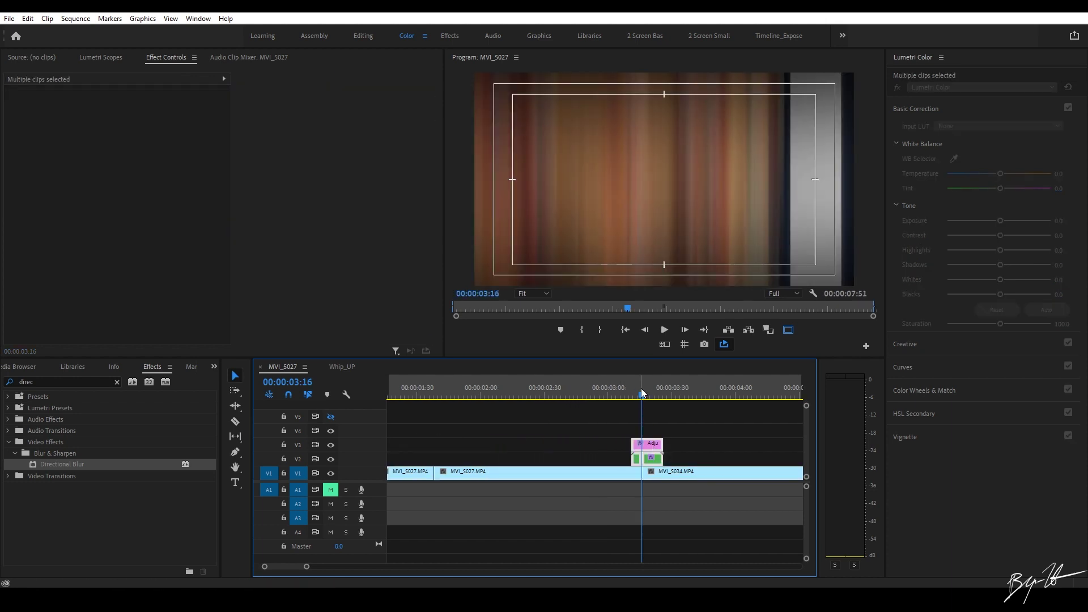
Step: Play back the sequence through the relocated transition at the second cut
{"action": "key", "text": "space"}
{"action": "left_click_drag", "start_coordinate": [611, 401], "coordinate": [379, 392]}
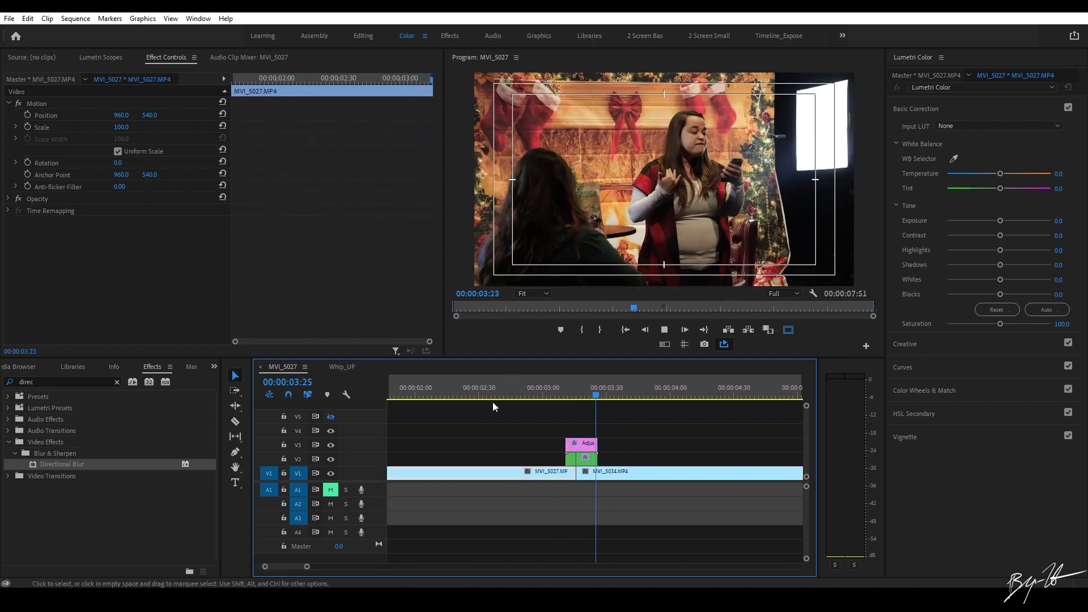
{"action": "key", "text": "space"}
Step: Move the two transition clips parked after the last clip onto the first cut and play back through it
{"action": "left_click_drag", "start_coordinate": [309, 566], "coordinate": [370, 566]}
{"action": "left_click_drag", "start_coordinate": [546, 458], "coordinate": [423, 460]}
{"action": "left_click", "coordinate": [427, 397]}
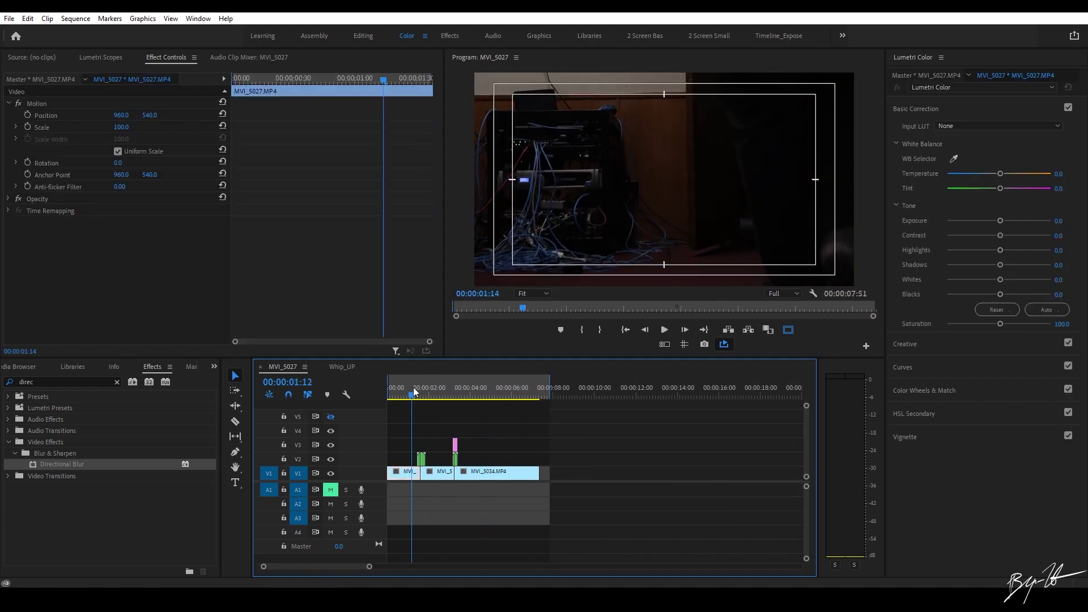
{"action": "key", "text": "space"}
{"action": "key", "text": "space"}
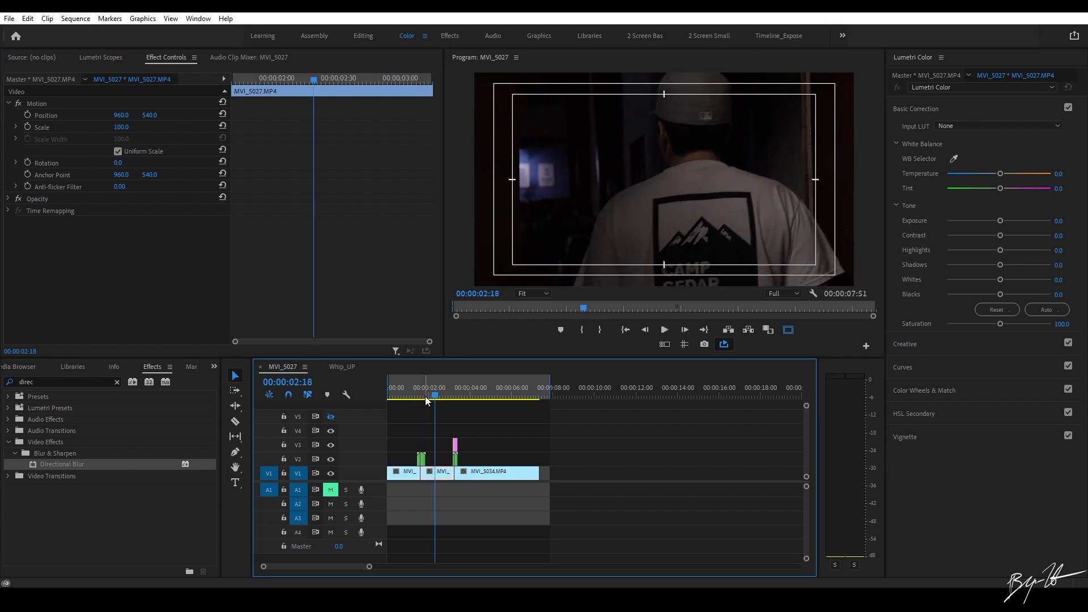